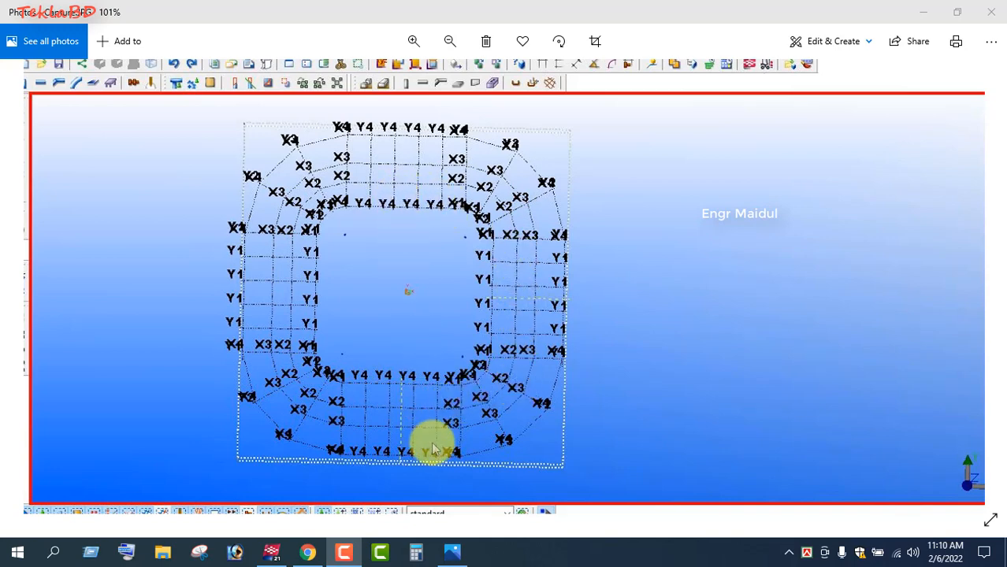
# Step: Switch to the web browser and look through the YouTube channel's uploaded Tekla tutorial videos
pyautogui.click(453, 554)
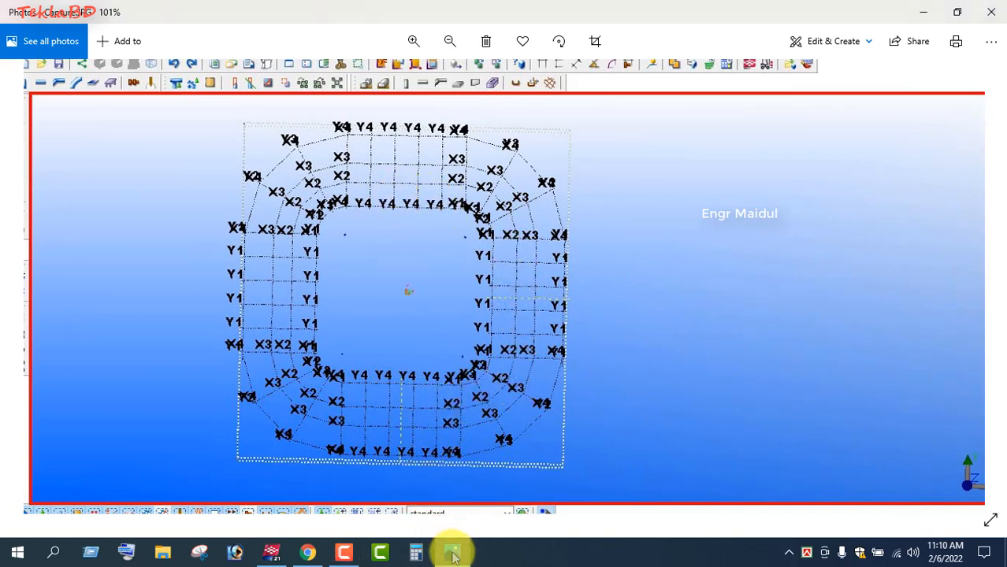
pyautogui.click(307, 553)
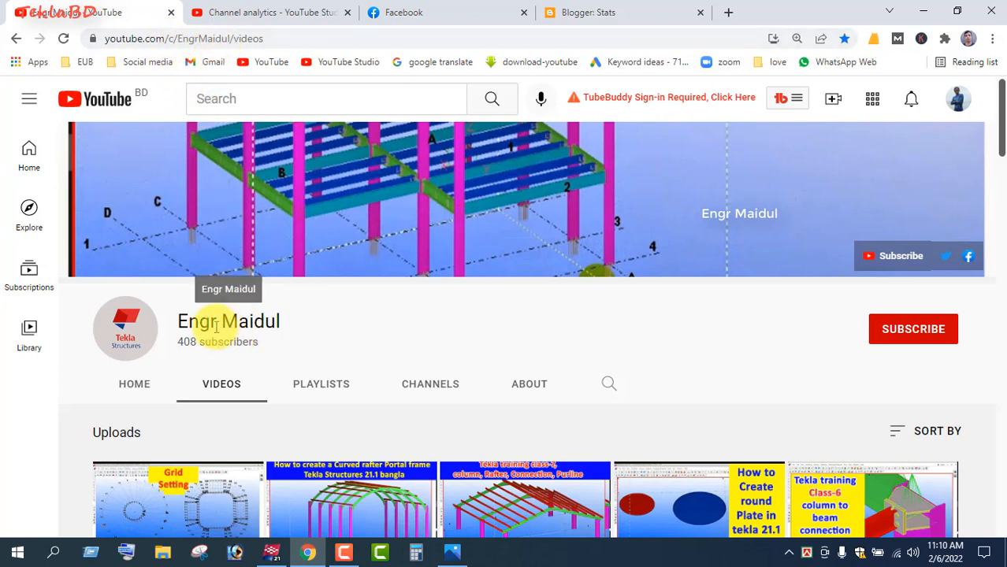
pyautogui.moveTo(178, 320); pyautogui.dragTo(279, 319)
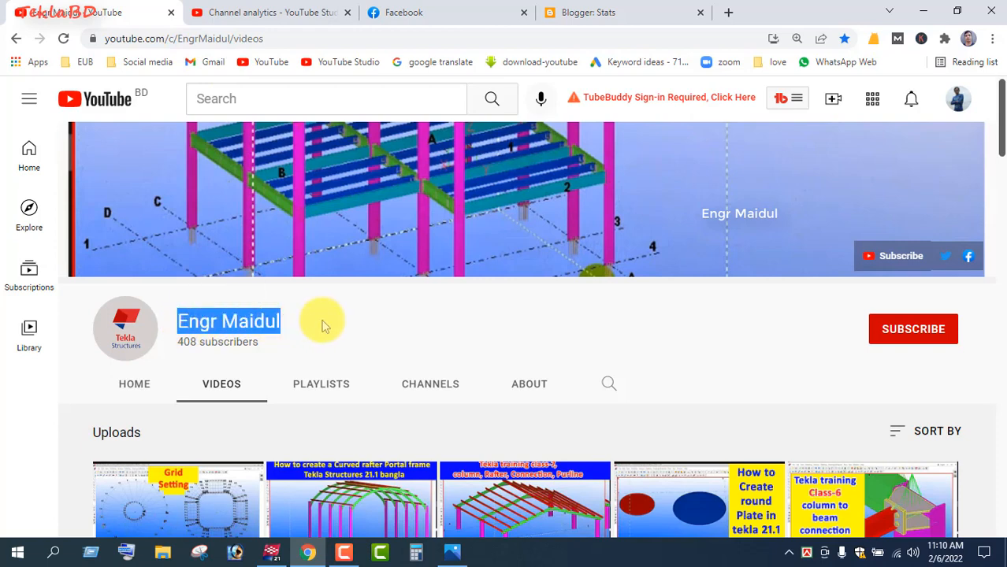
pyautogui.click(288, 335)
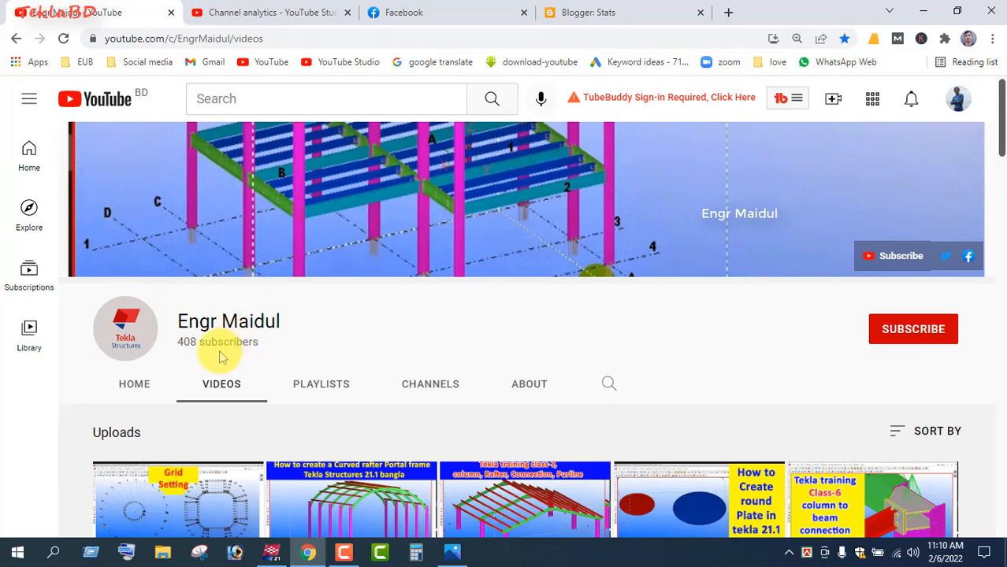
pyautogui.scroll(-3, 342, 354)
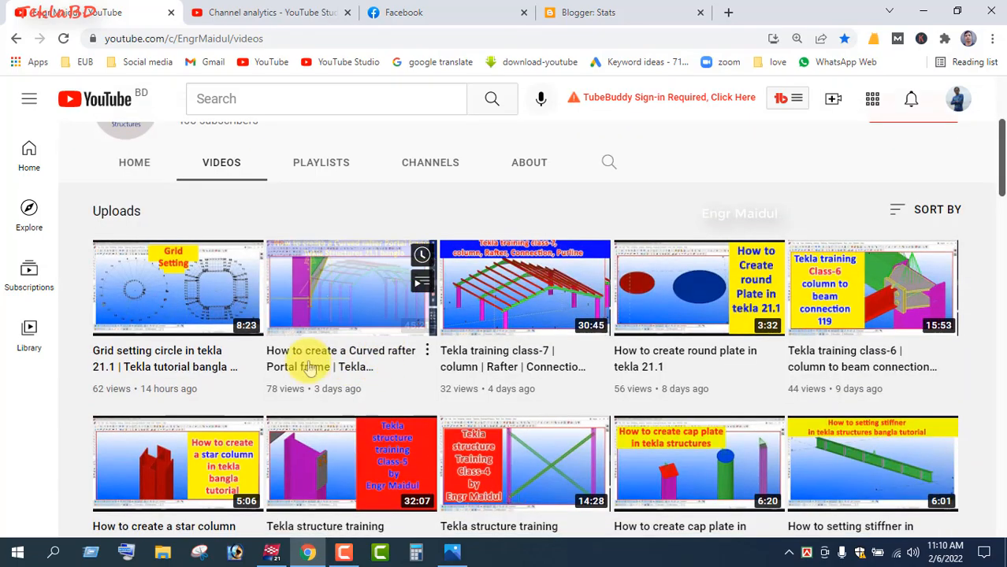
pyautogui.scroll(-12, 342, 394)
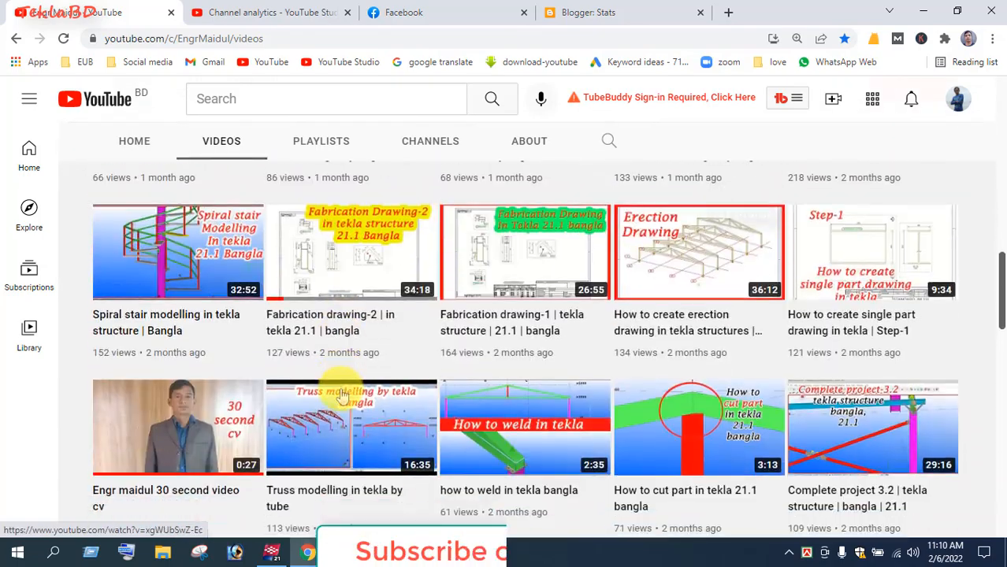
pyautogui.scroll(-9, 342, 398)
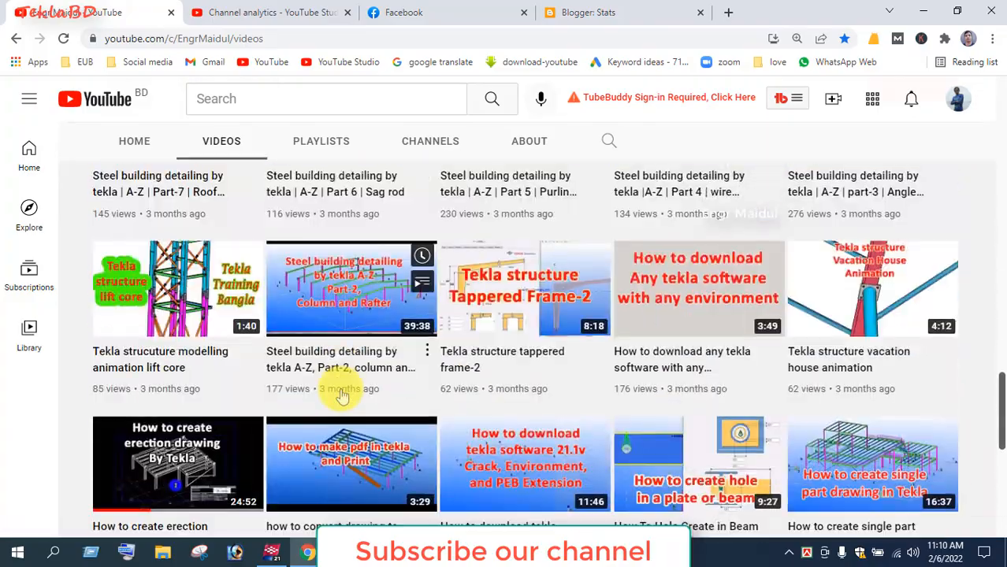
pyautogui.scroll(-3, 342, 395)
pyautogui.scroll(10, 342, 396)
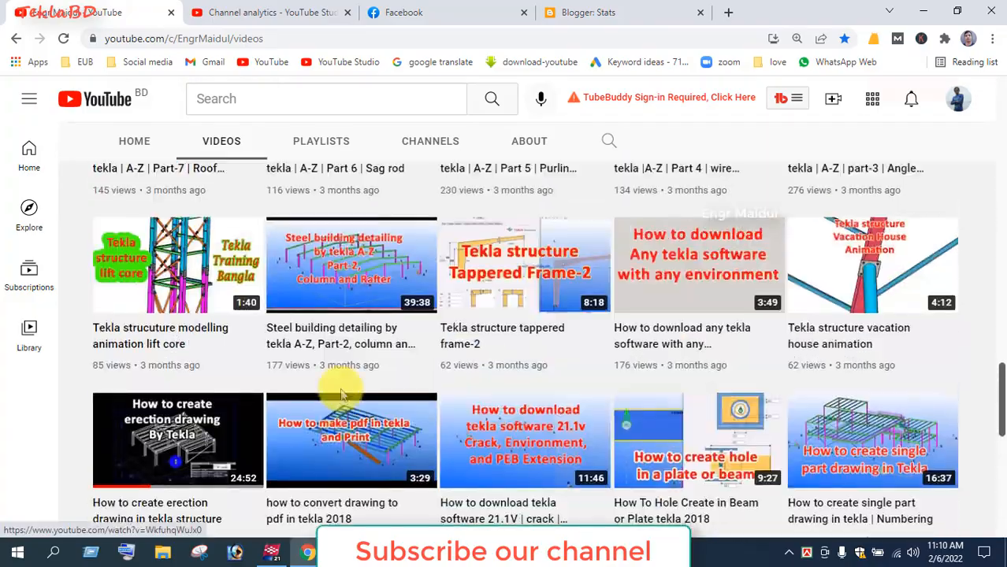
pyautogui.scroll(10, 340, 393)
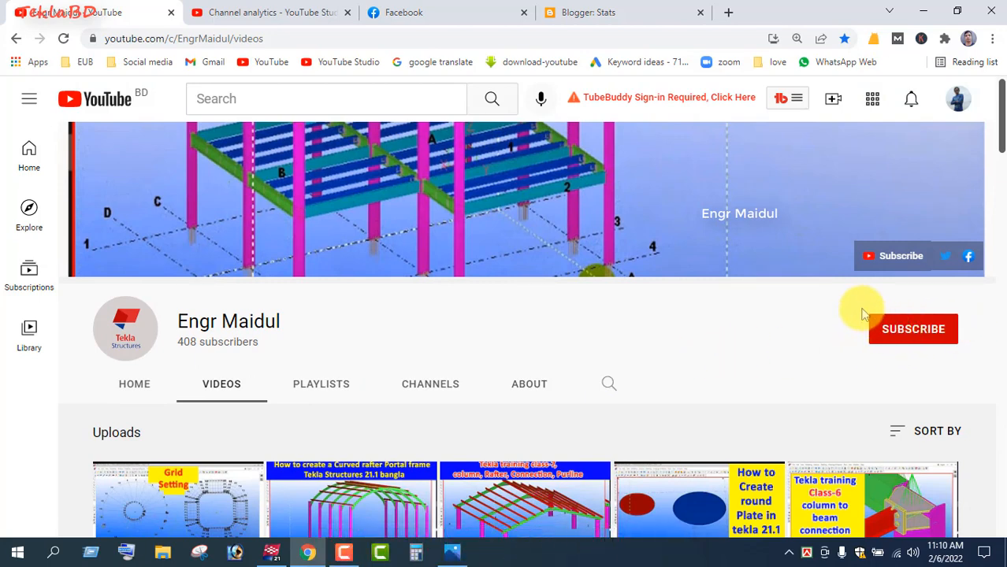
pyautogui.moveTo(851, 300); pyautogui.dragTo(972, 355)
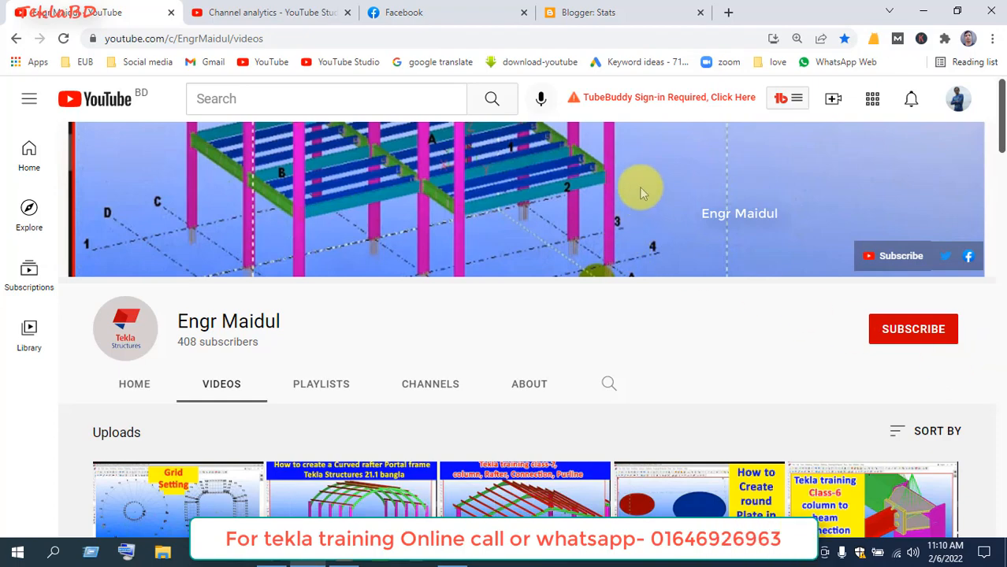
pyautogui.click(923, 11)
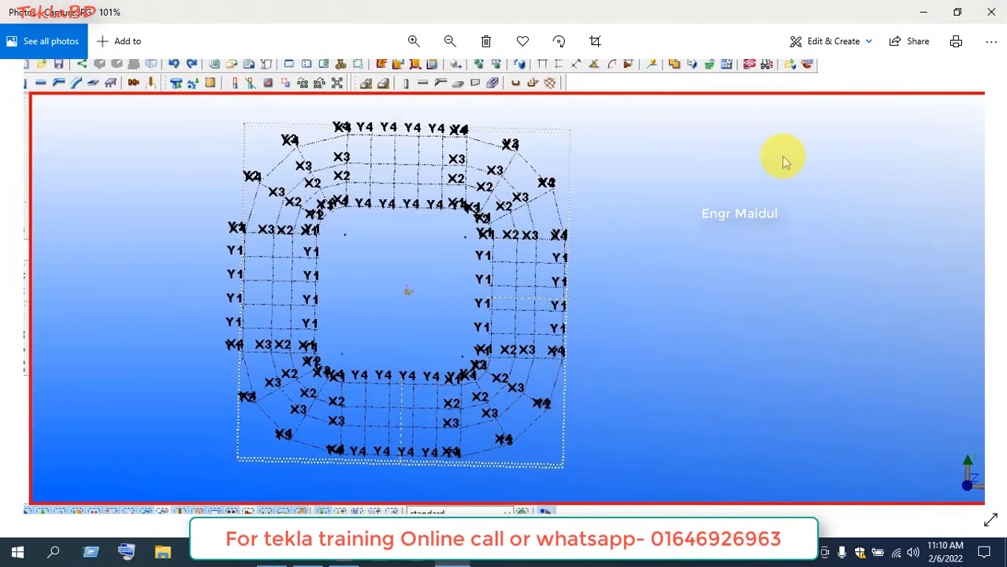
# Step: Examine the reference image of the rounded-square grid layout and close it to return to Tekla Structures
pyautogui.scroll(-2, 514, 261)
pyautogui.scroll(4, 519, 274)
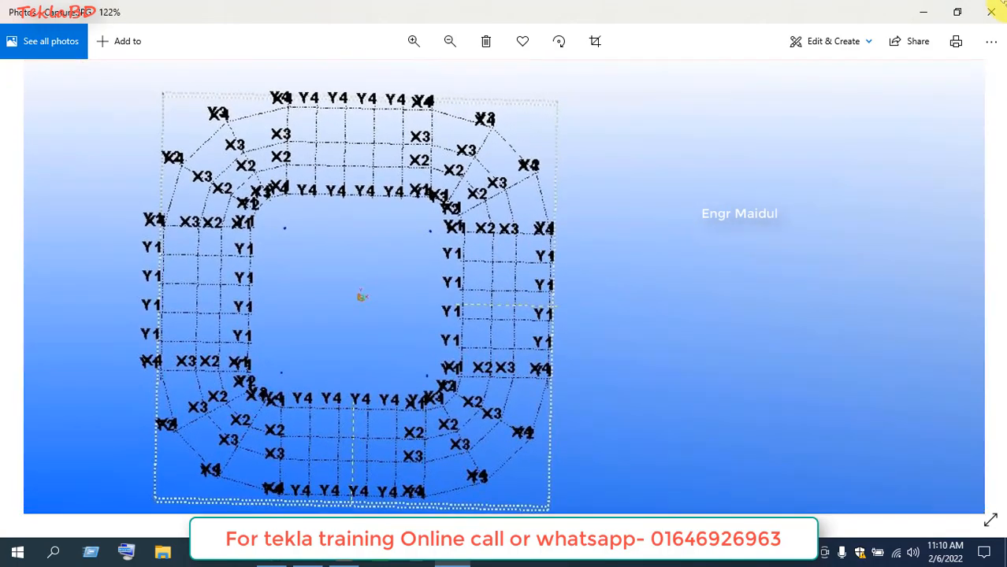
pyautogui.scroll(-3, 551, 257)
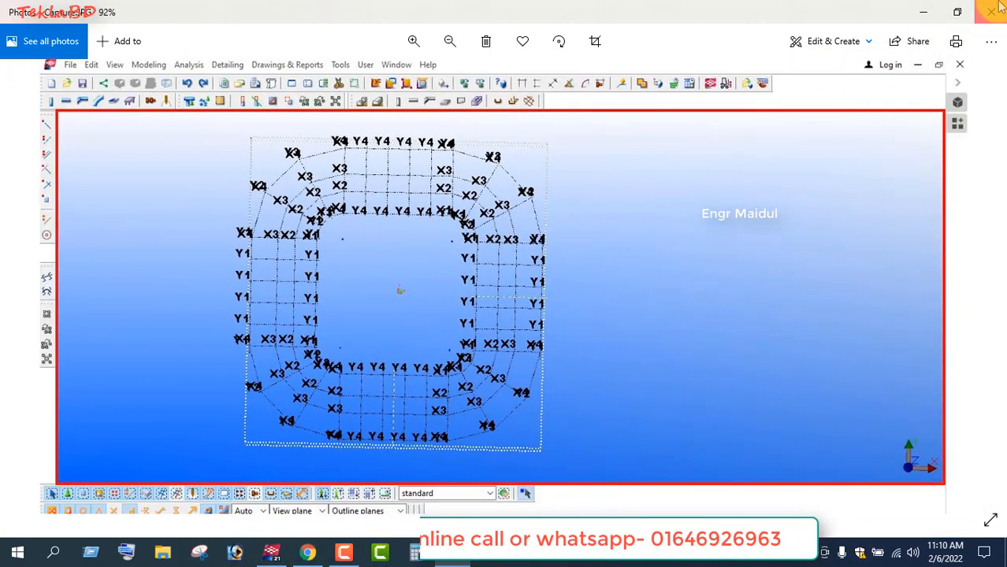
pyautogui.click(991, 12)
pyautogui.scroll(-4, 442, 311)
pyautogui.scroll(6, 422, 303)
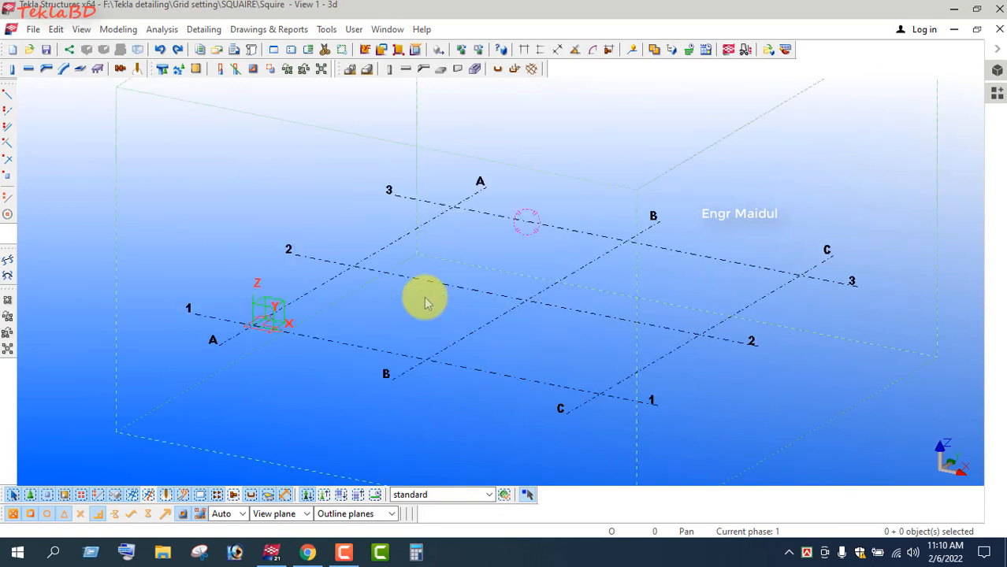
pyautogui.scroll(-3, 359, 318)
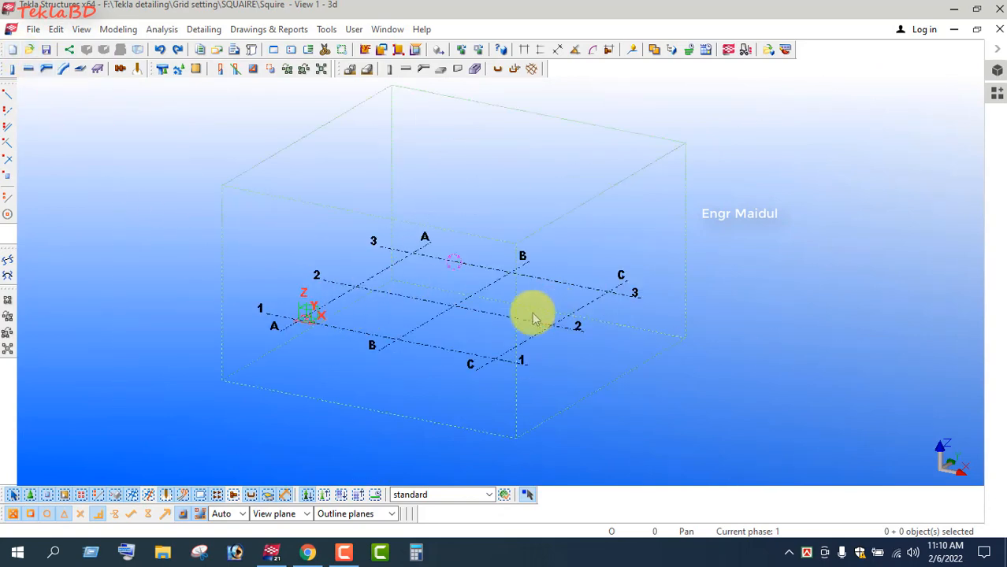
pyautogui.scroll(4, 469, 330)
pyautogui.scroll(-3, 461, 329)
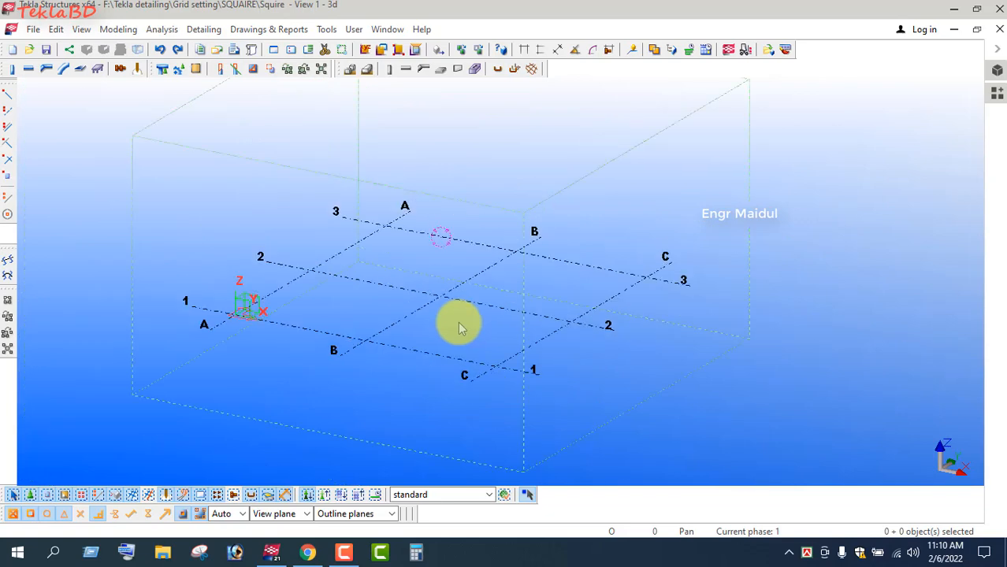
# Step: Search the component catalog for "radial" and place a Radial Grid with its origin at the intersection of grid lines C and 3
pyautogui.click(996, 97)
pyautogui.click(771, 117)
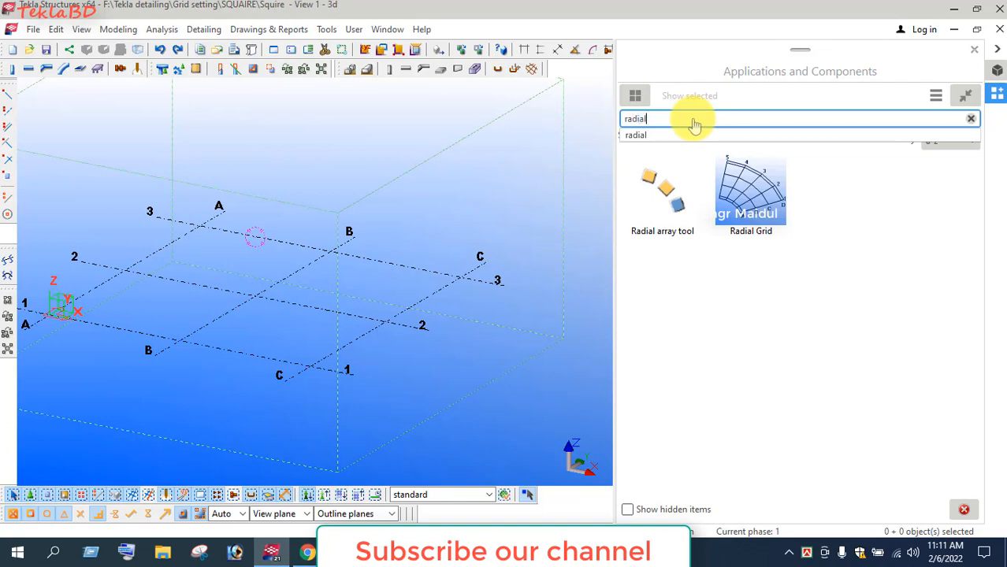
pyautogui.click(744, 291)
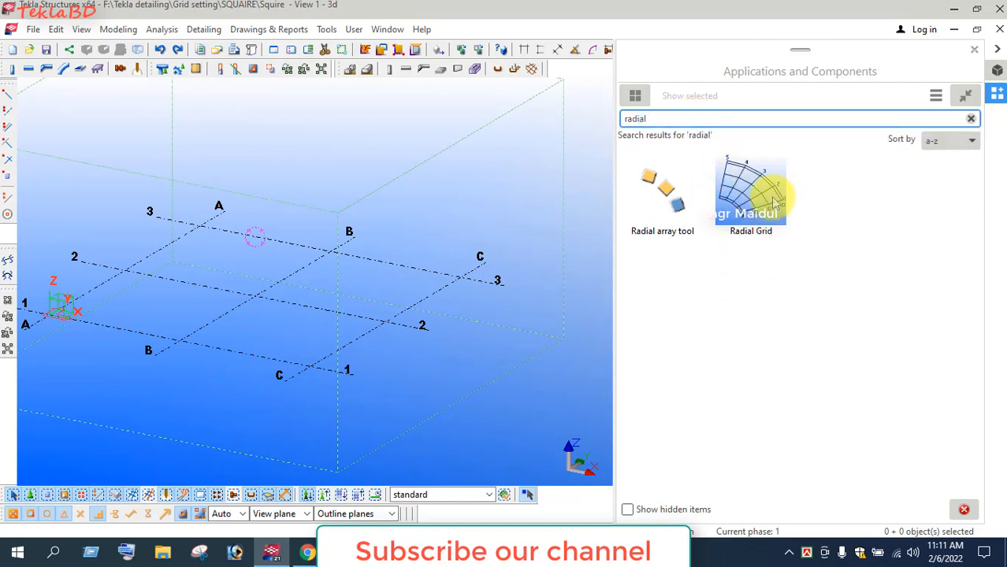
pyautogui.click(776, 201)
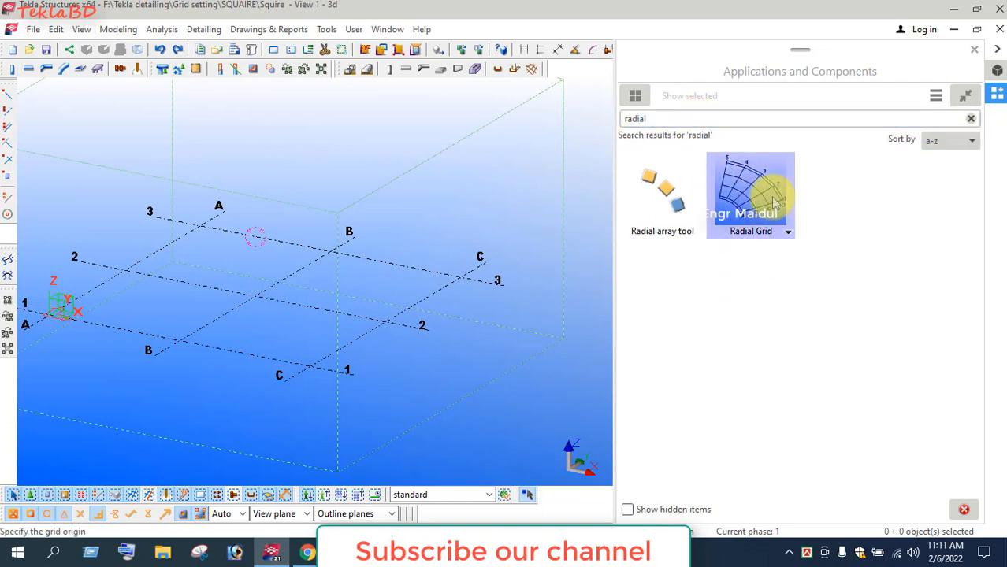
pyautogui.click(461, 282)
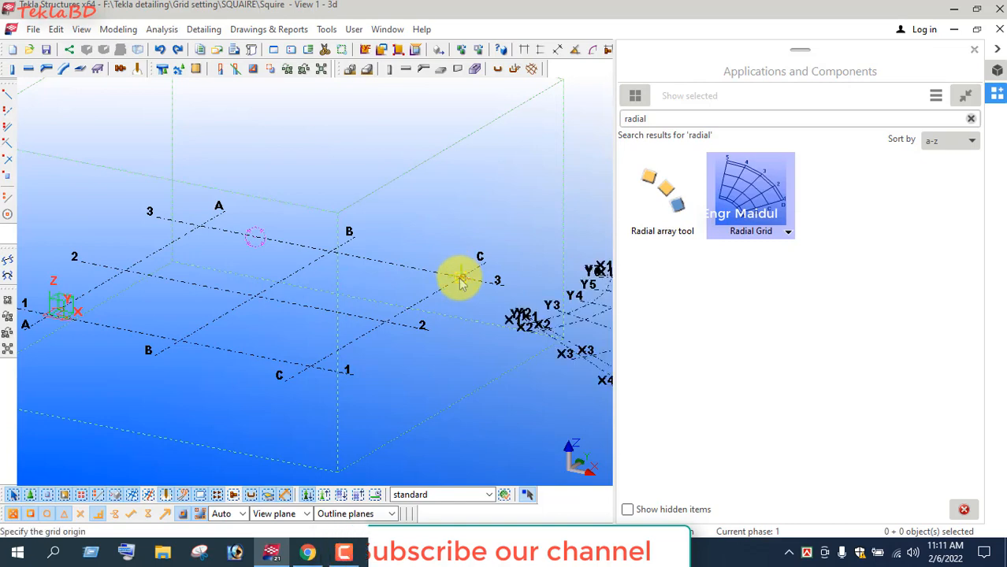
pyautogui.click(976, 49)
pyautogui.scroll(-5, 532, 225)
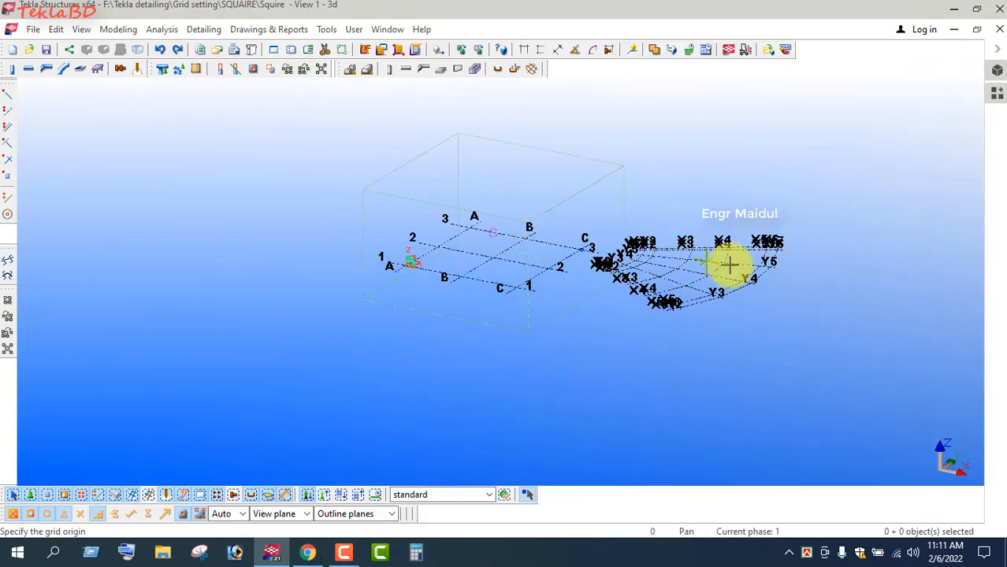
pyautogui.scroll(2, 730, 266)
pyautogui.rightClick(576, 112)
pyautogui.click(598, 124)
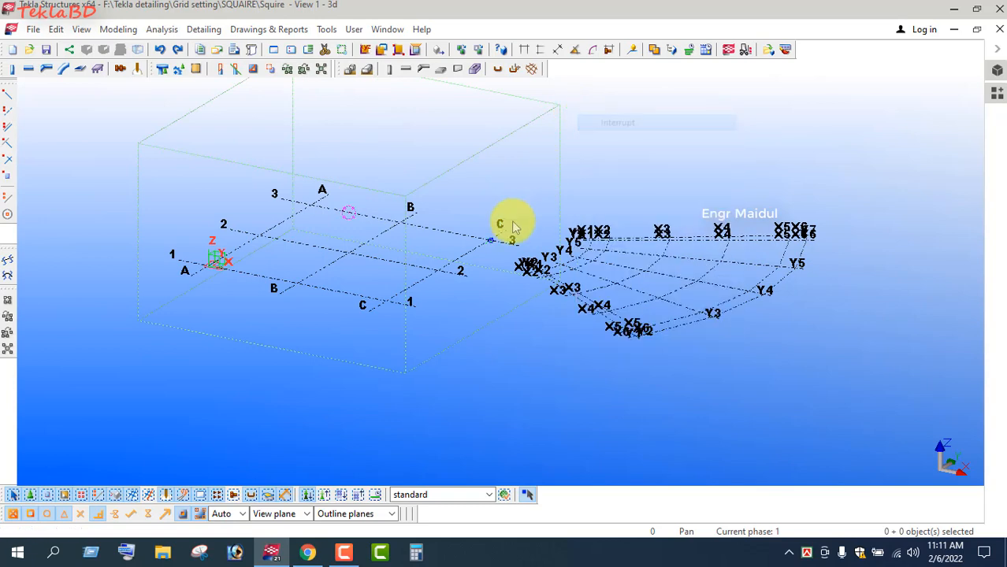
# Step: Delete the rectangular grid with lines A–C and 1–3, and fit the work area to the remaining radial grid
pyautogui.click(482, 249)
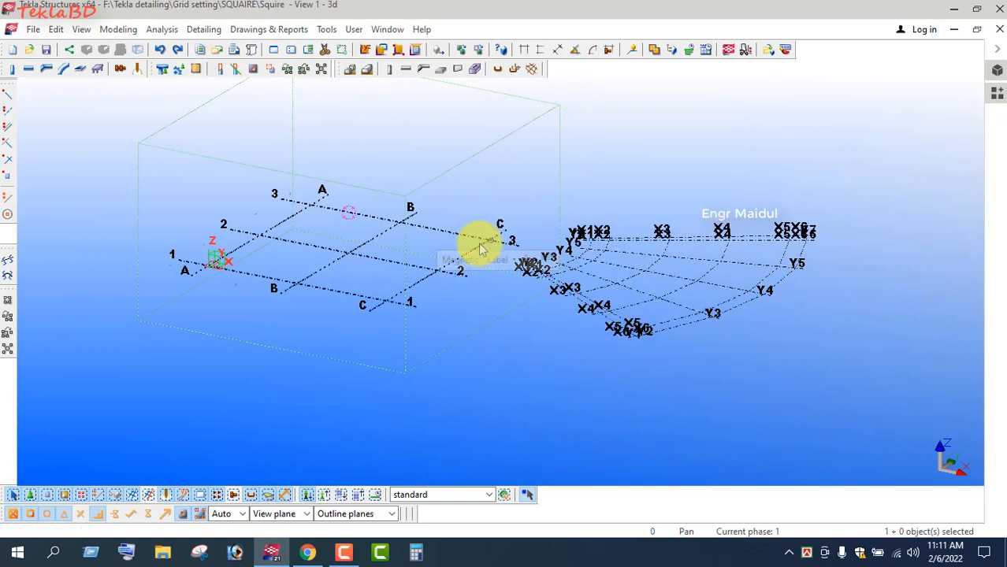
pyautogui.press('Delete')
pyautogui.click(468, 301)
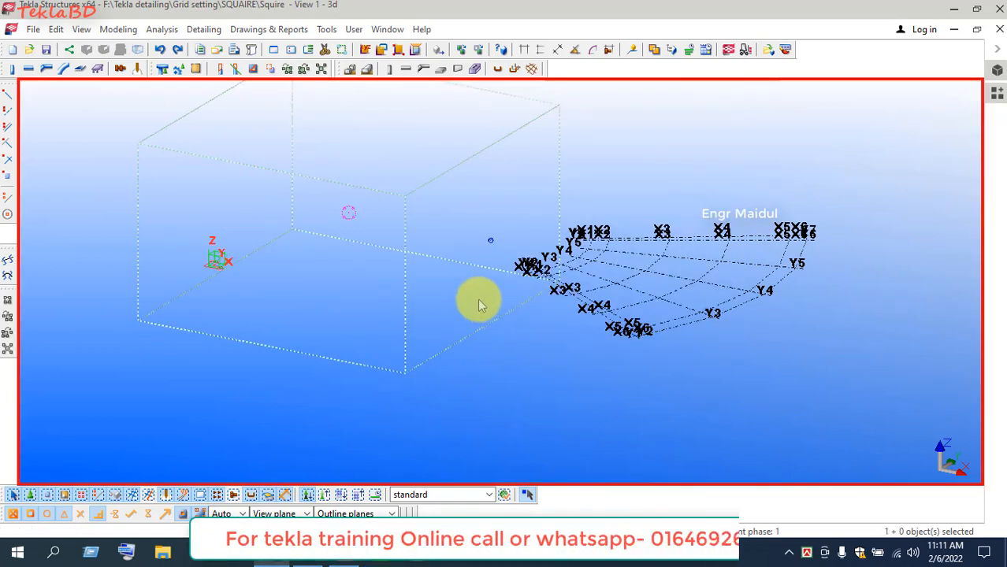
pyautogui.rightClick(481, 306)
pyautogui.click(489, 367)
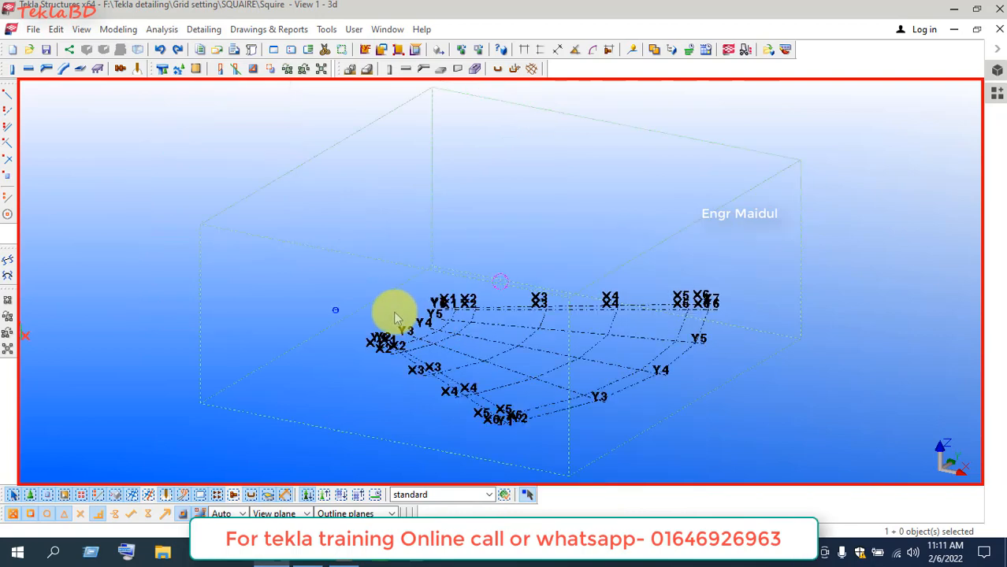
# Step: Open the properties of the placed radial grid
pyautogui.scroll(-4, 395, 316)
pyautogui.keyDown('ctrl'); pyautogui.moveTo(397, 301); pyautogui.dragTo(504, 408, button='middle'); pyautogui.keyUp('ctrl')
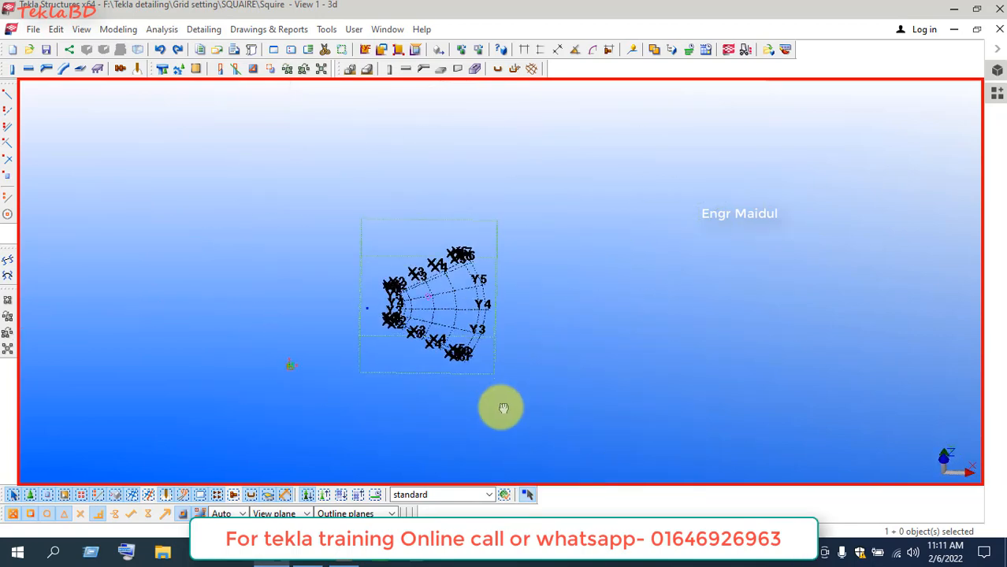
pyautogui.scroll(3, 469, 351)
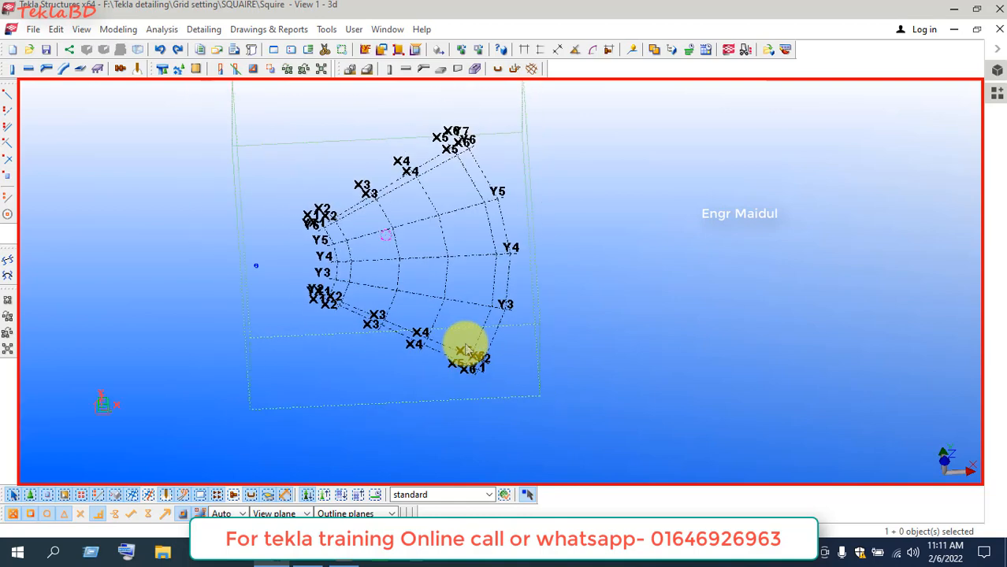
pyautogui.scroll(2, 465, 346)
pyautogui.scroll(-1, 474, 301)
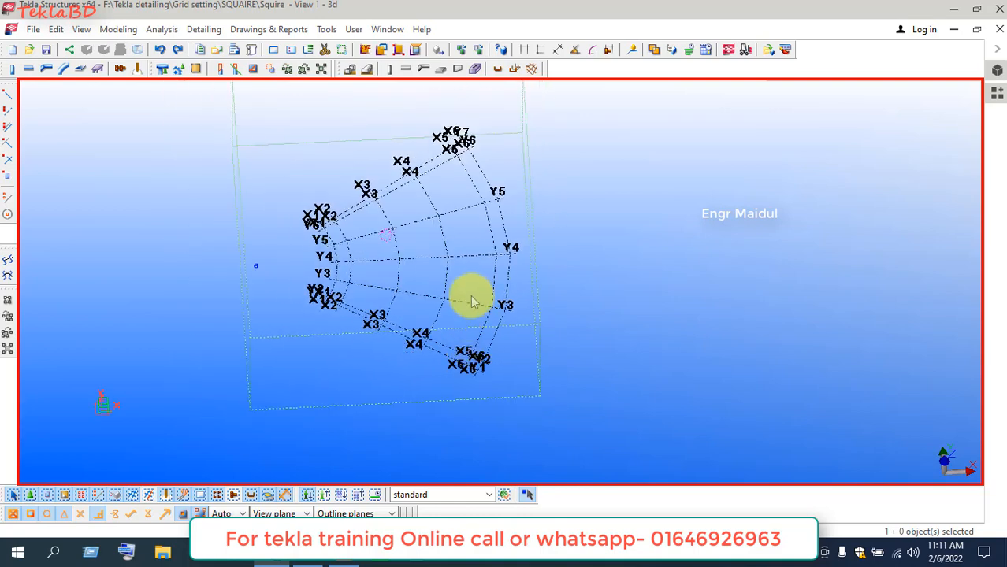
pyautogui.click(467, 304)
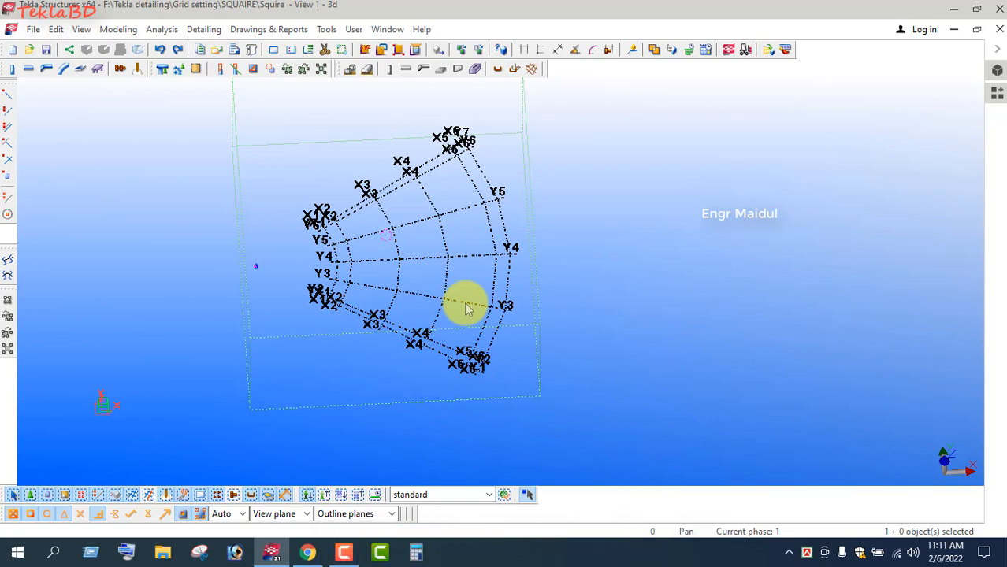
pyautogui.doubleClick(466, 309)
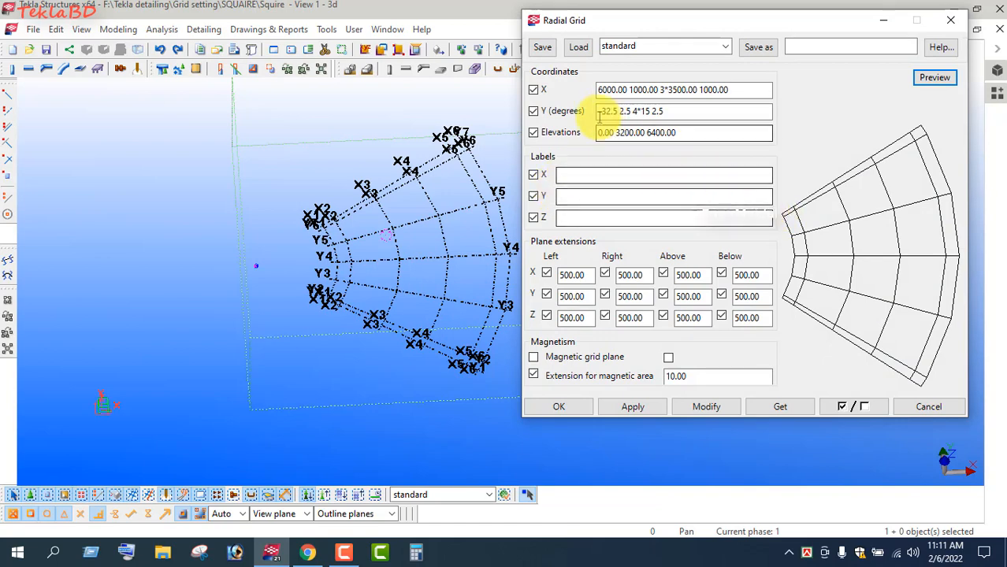
# Step: Replace the radial grid's Y coordinates with 0 degrees and check the resulting line direction in the preview
pyautogui.moveTo(665, 116); pyautogui.dragTo(540, 124)
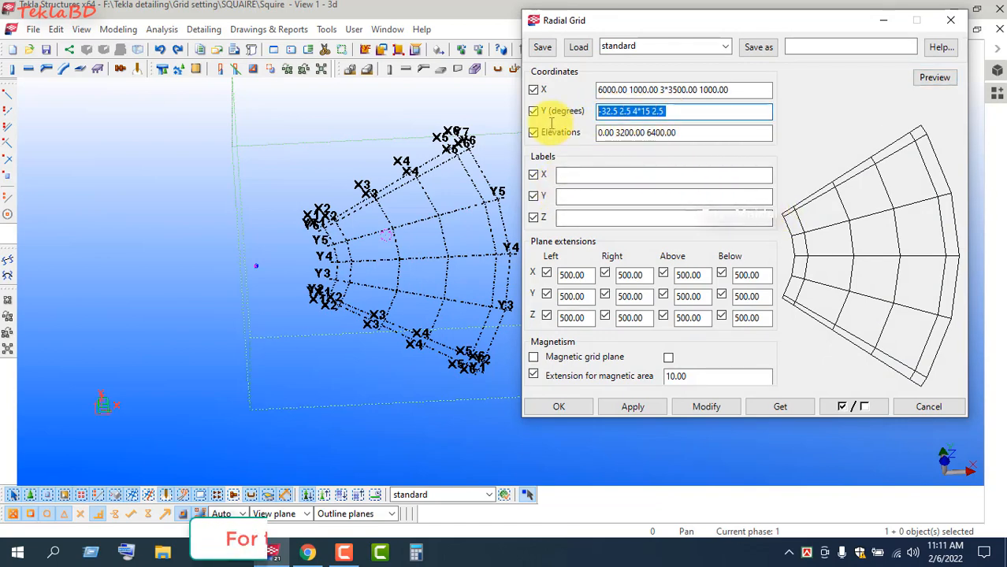
pyautogui.write('0')
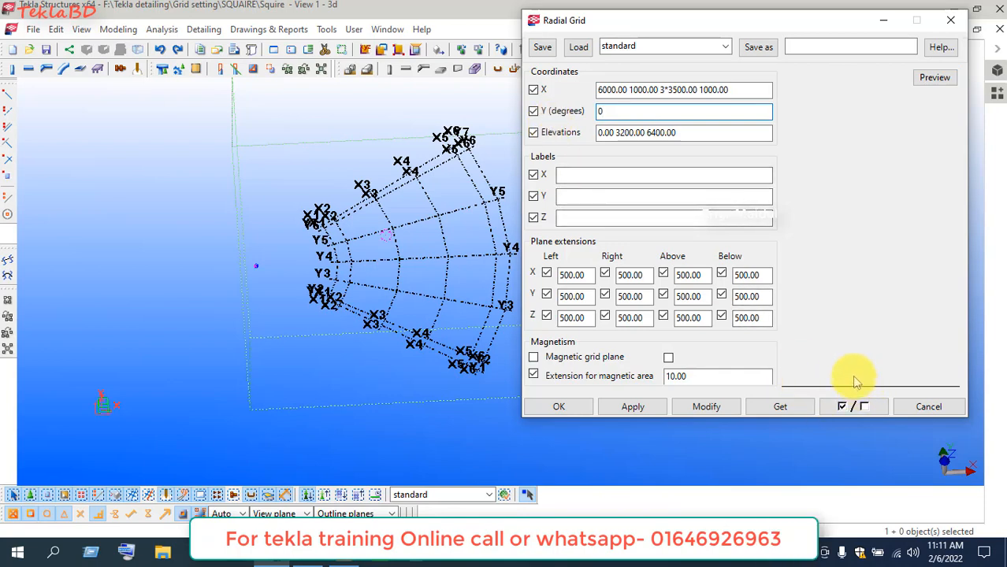
pyautogui.moveTo(777, 368); pyautogui.dragTo(968, 394)
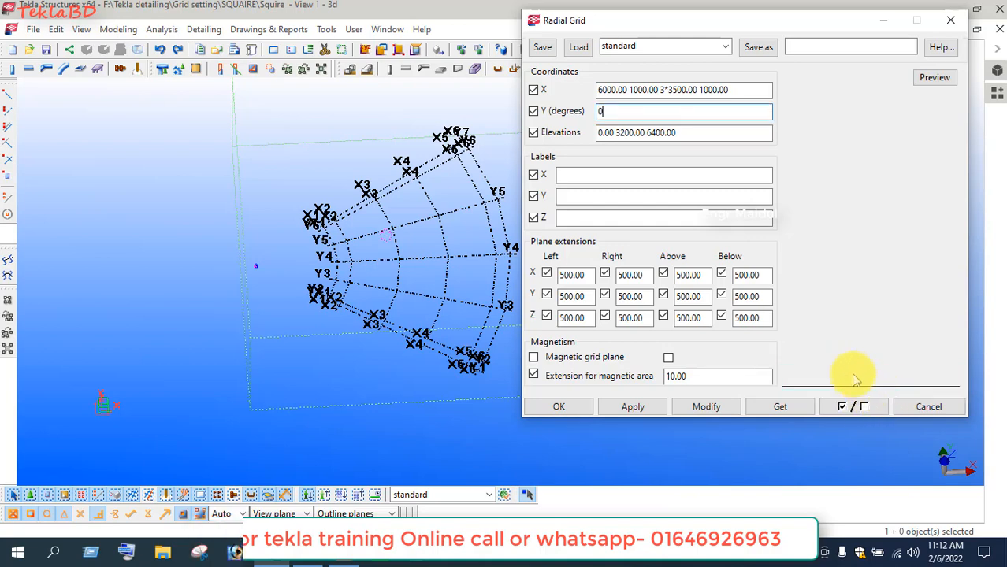
# Step: Try 90 degrees as the radial grid's only Y coordinate and check the line direction in the preview
pyautogui.moveTo(605, 113); pyautogui.dragTo(591, 115)
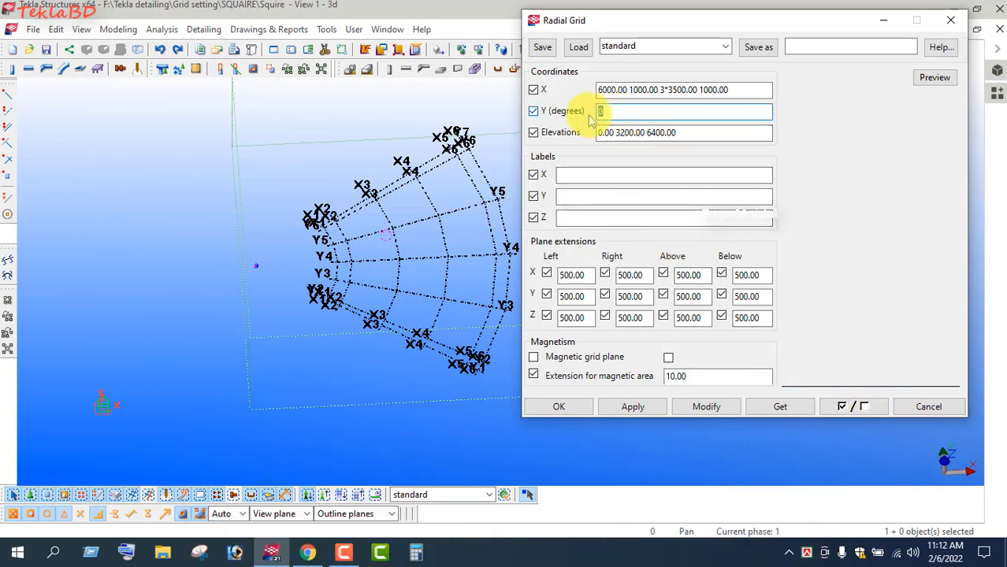
pyautogui.write('90')
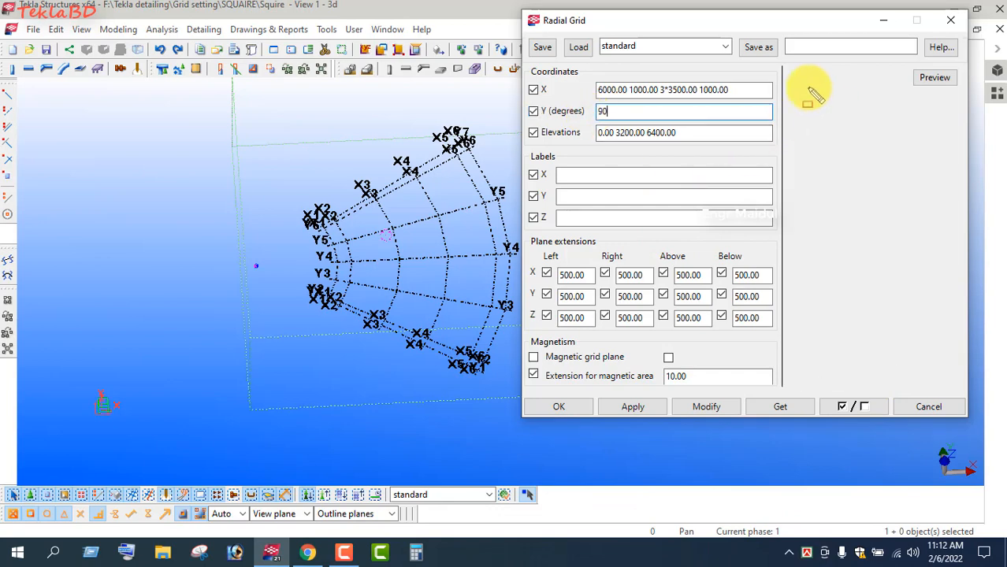
pyautogui.moveTo(779, 67)
pyautogui.mouseDown()
pyautogui.moveTo(802, 311)
pyautogui.moveTo(777, 387)
pyautogui.moveTo(800, 390)
pyautogui.mouseUp()
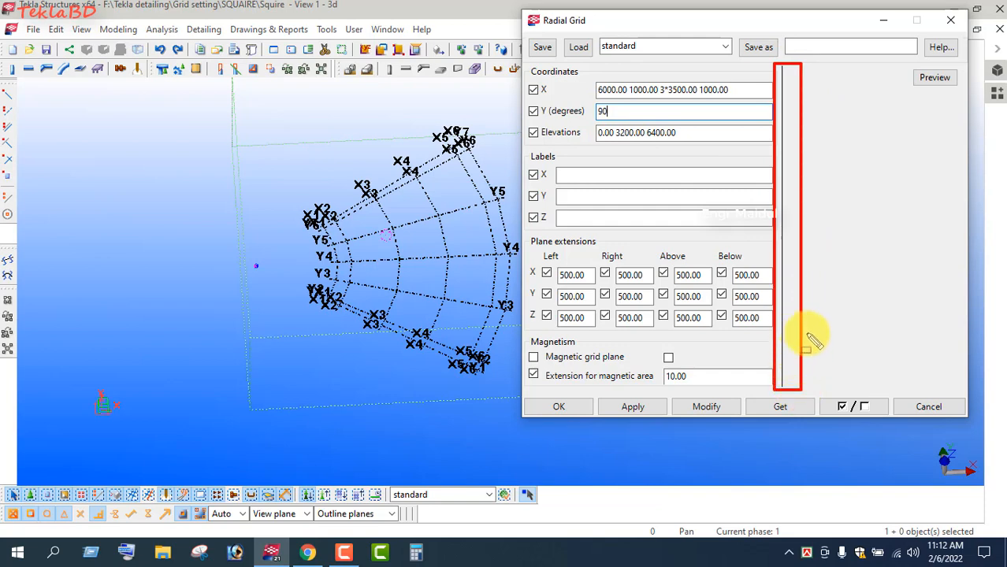
pyautogui.press('Escape')
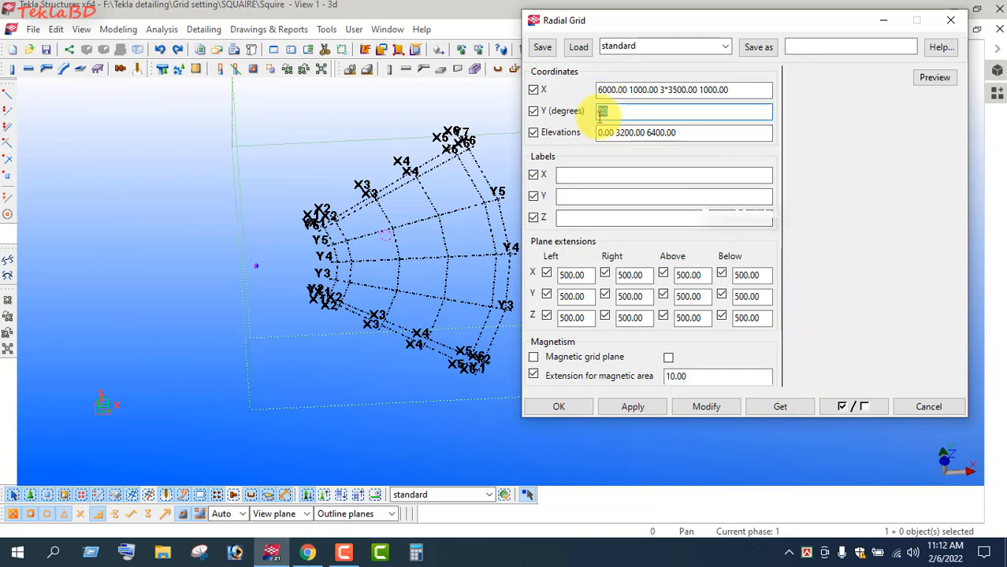
# Step: Try "0 30*3" as the radial grid's Y coordinates and modify the placed grid with it
pyautogui.write('0')
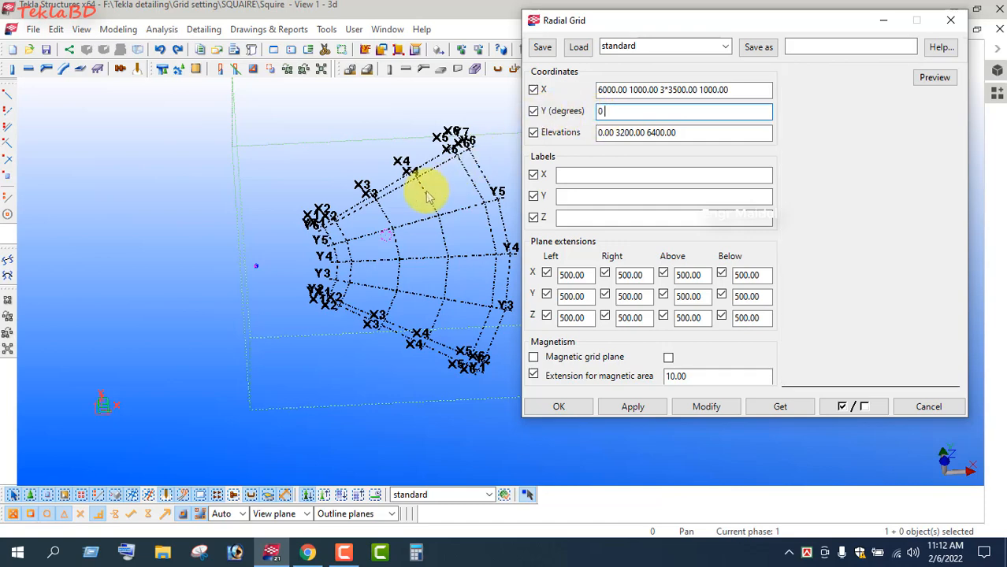
pyautogui.scroll(3, 347, 284)
pyautogui.scroll(3, 347, 283)
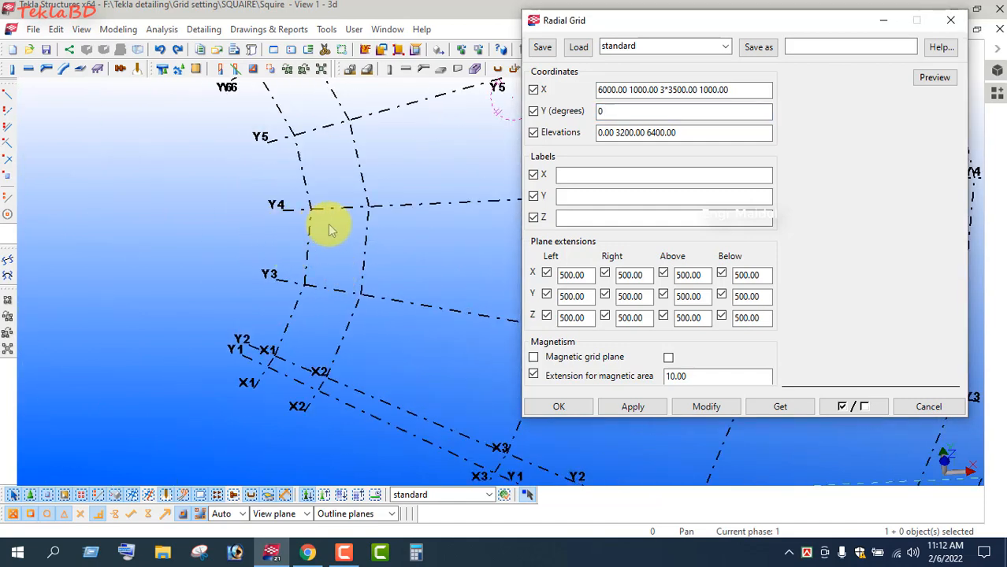
pyautogui.scroll(-3, 326, 207)
pyautogui.scroll(-3, 327, 253)
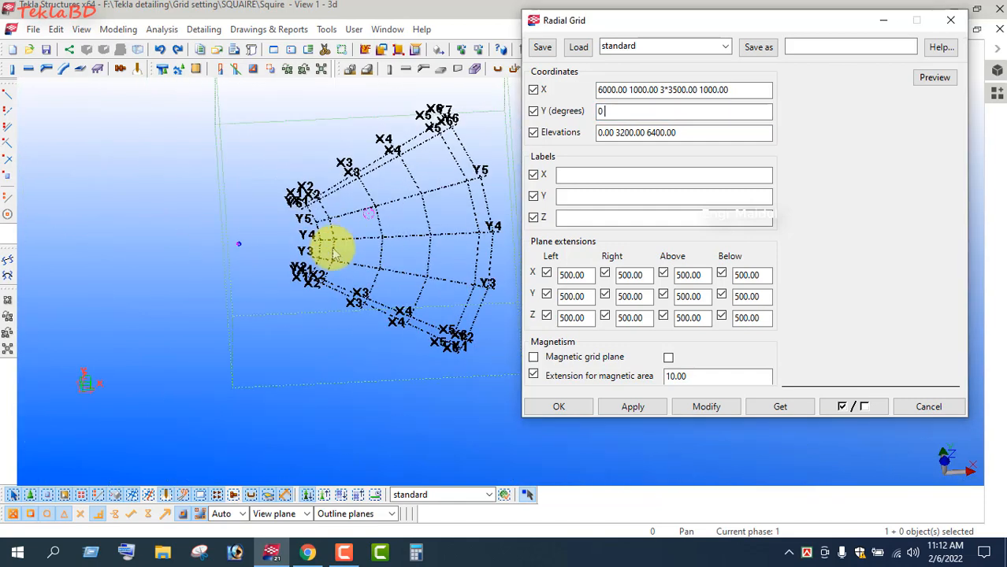
pyautogui.click(611, 114)
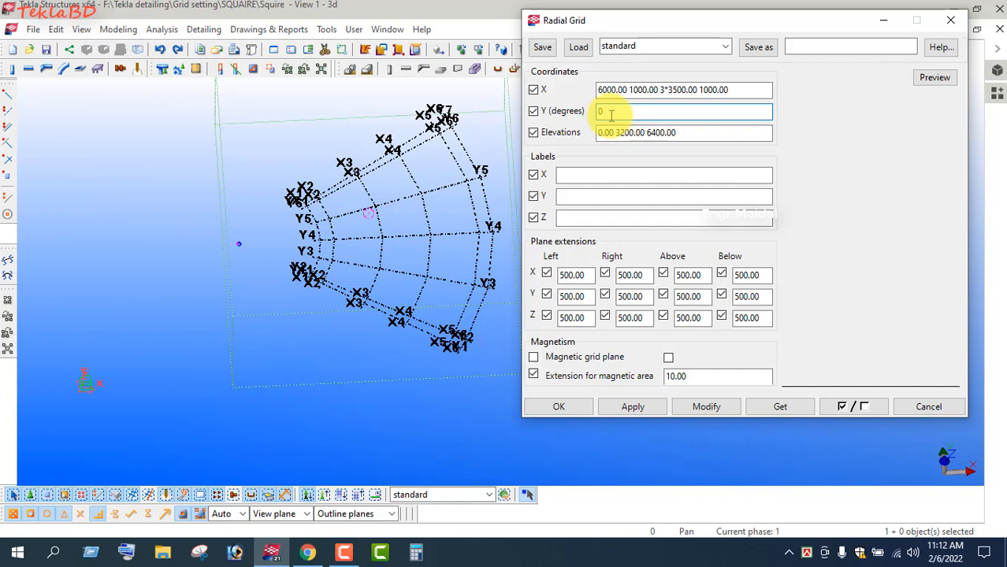
pyautogui.write('6*3')
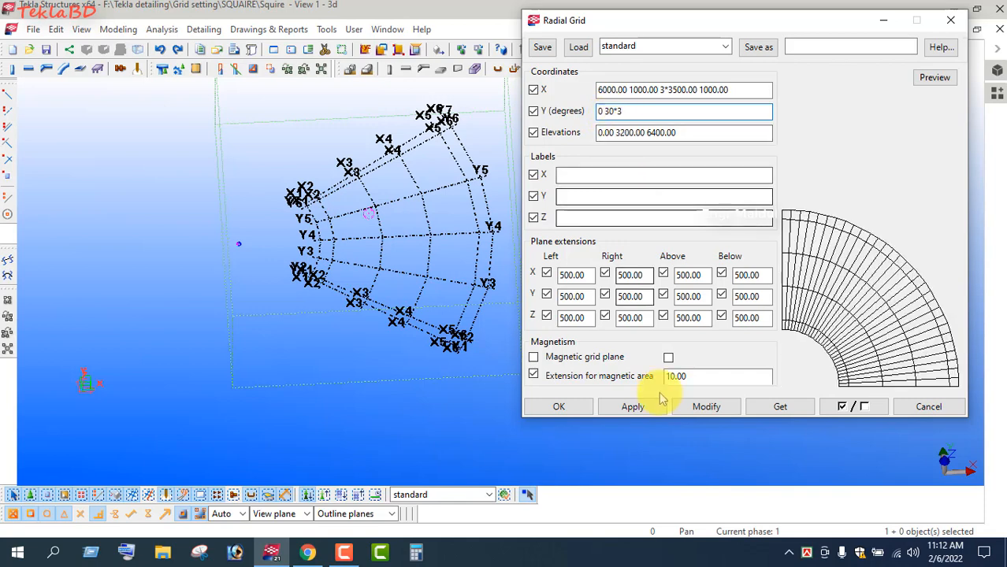
pyautogui.click(698, 408)
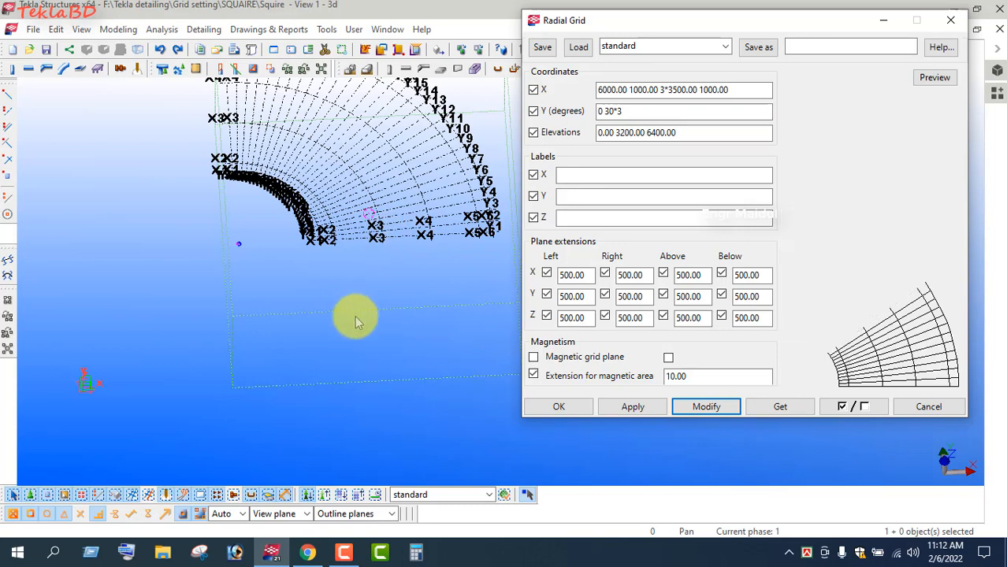
pyautogui.scroll(-2, 356, 318)
pyautogui.scroll(2, 363, 254)
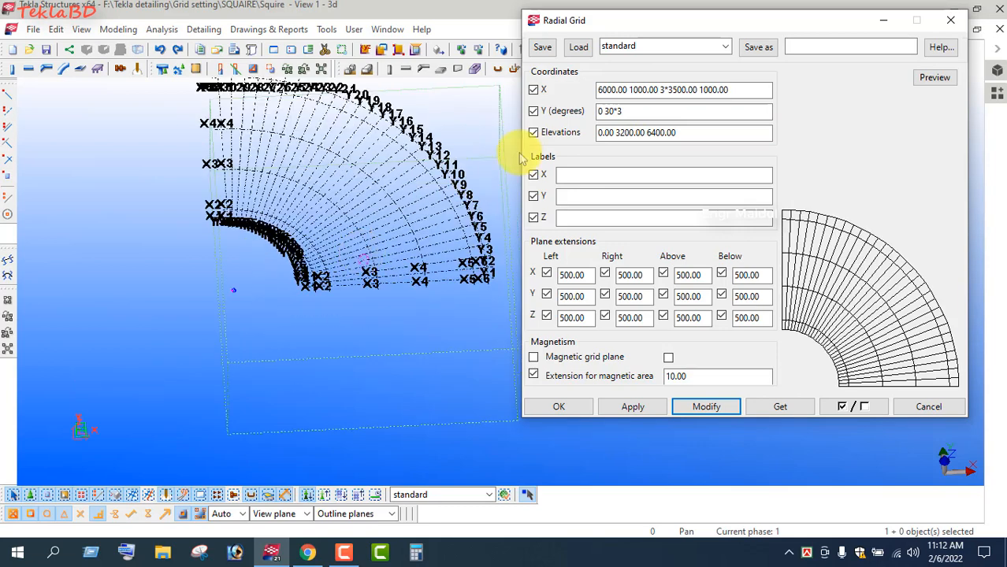
# Step: Set the radial grid's Y coordinates to "0 3*30" degrees, update the placed grid and inspect it in the 3D view
pyautogui.moveTo(626, 112); pyautogui.dragTo(606, 115)
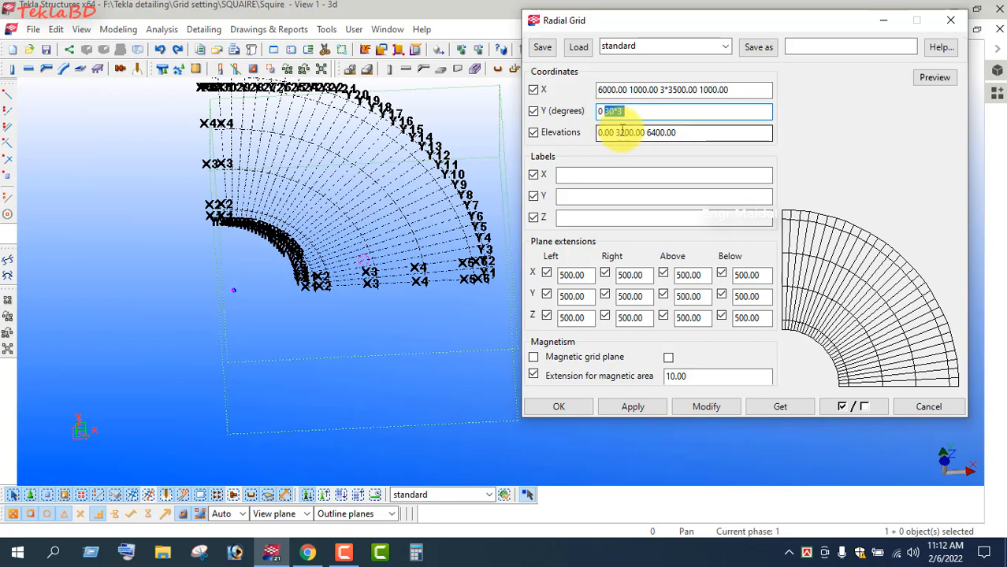
pyautogui.write('3*30')
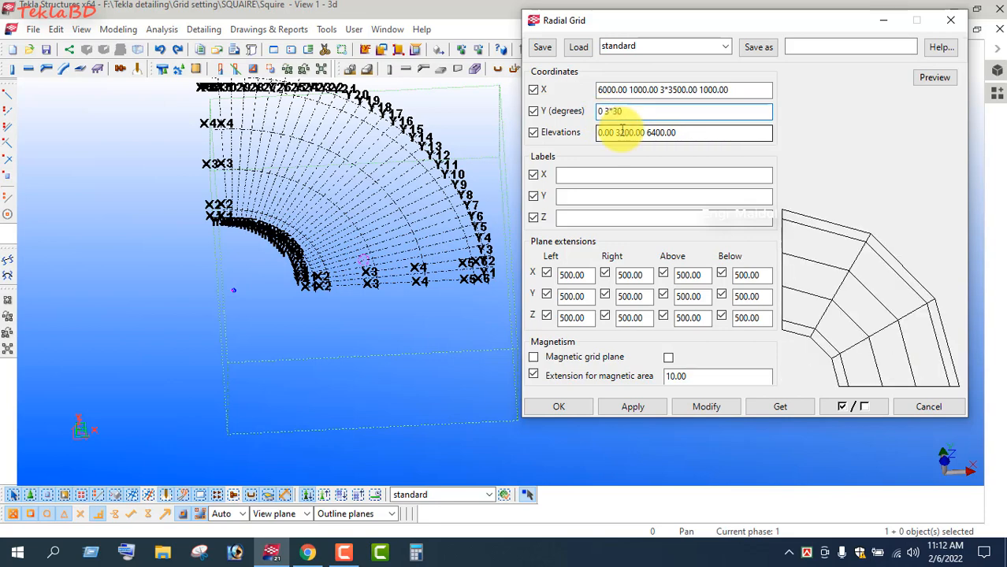
pyautogui.click(706, 407)
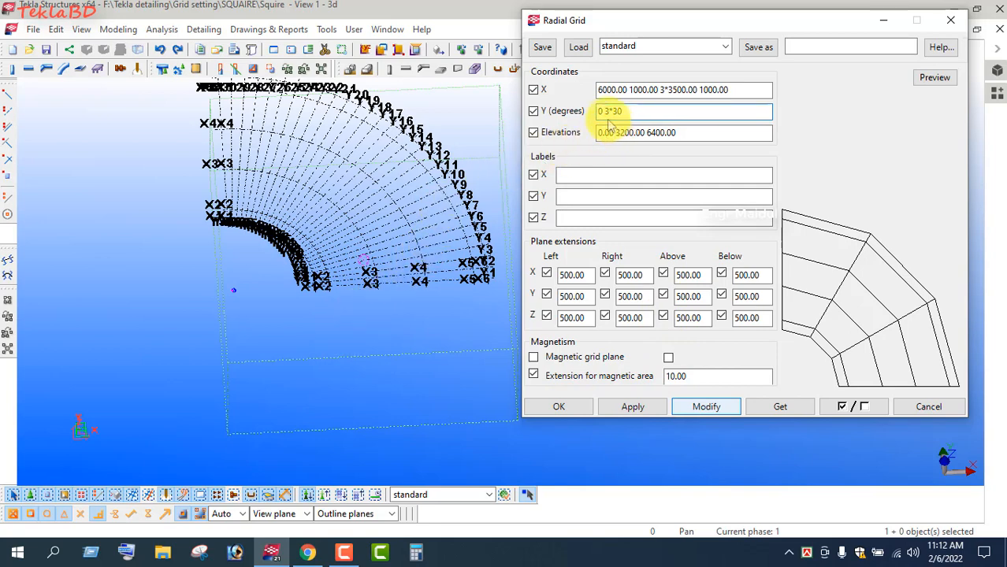
pyautogui.click(429, 267)
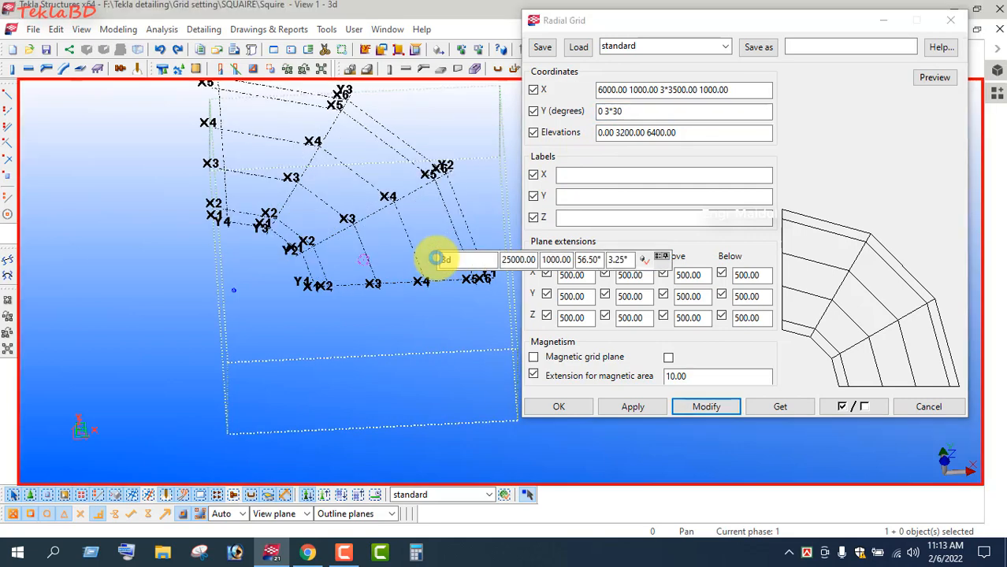
pyautogui.scroll(-4, 418, 340)
pyautogui.scroll(3, 379, 267)
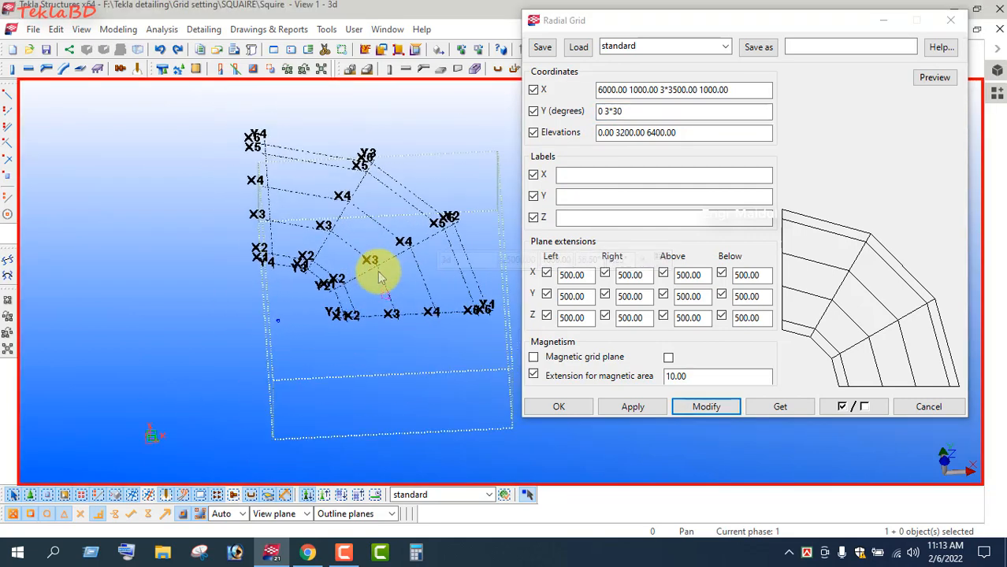
pyautogui.scroll(1, 365, 313)
pyautogui.scroll(1, 320, 293)
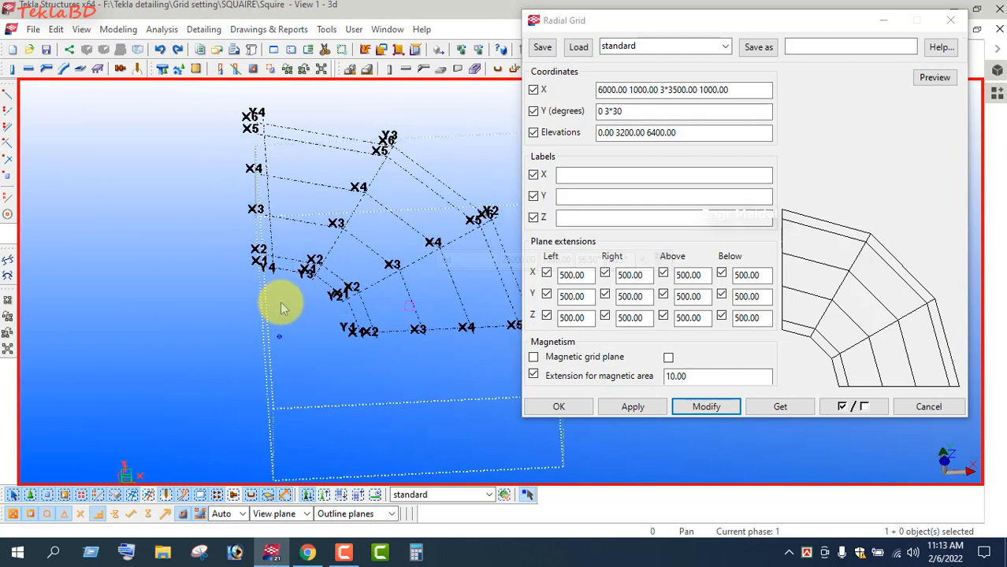
pyautogui.scroll(2, 324, 288)
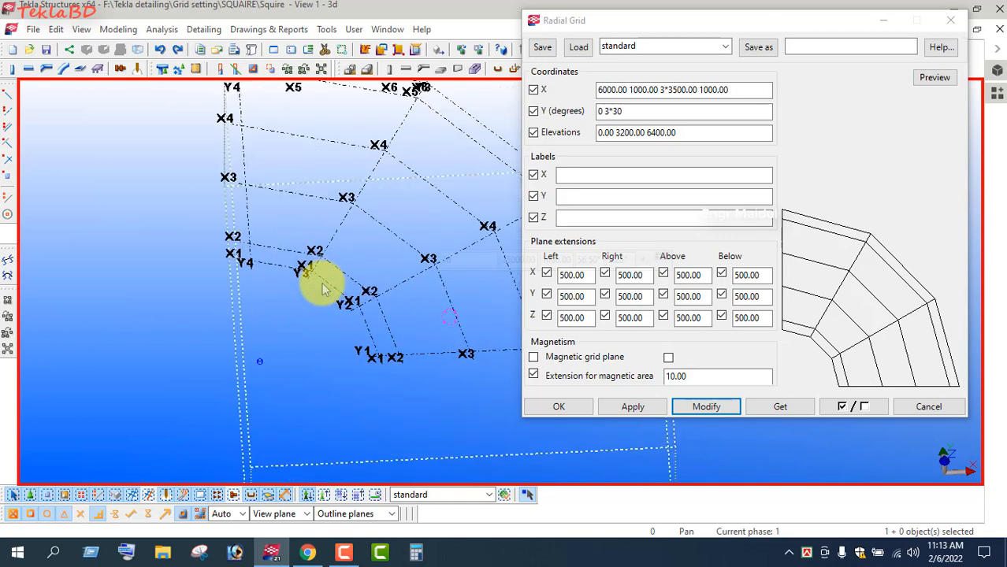
# Step: Replace the radial grid's X coordinates with "10000 5000"
pyautogui.click(610, 92)
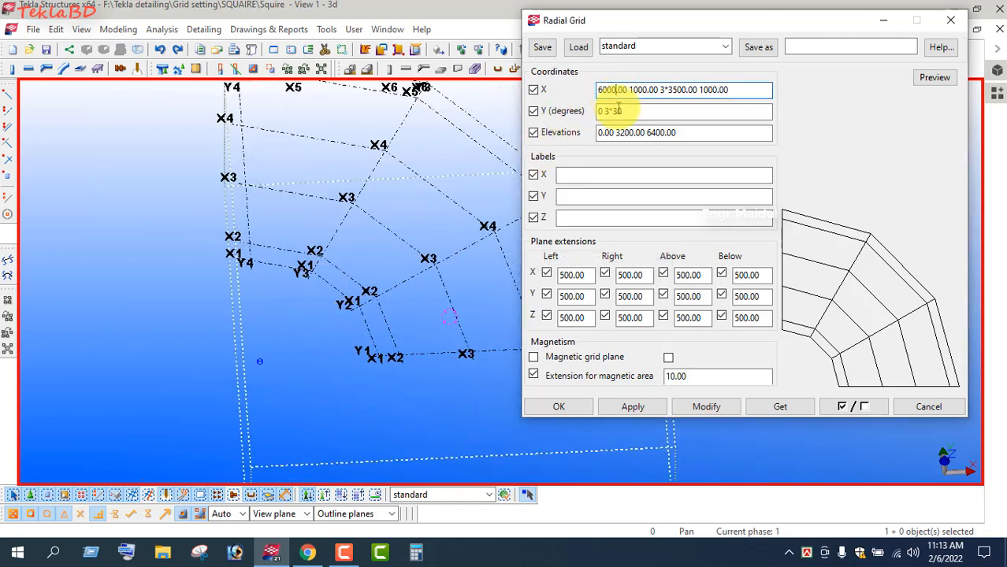
pyautogui.moveTo(747, 89); pyautogui.dragTo(580, 108)
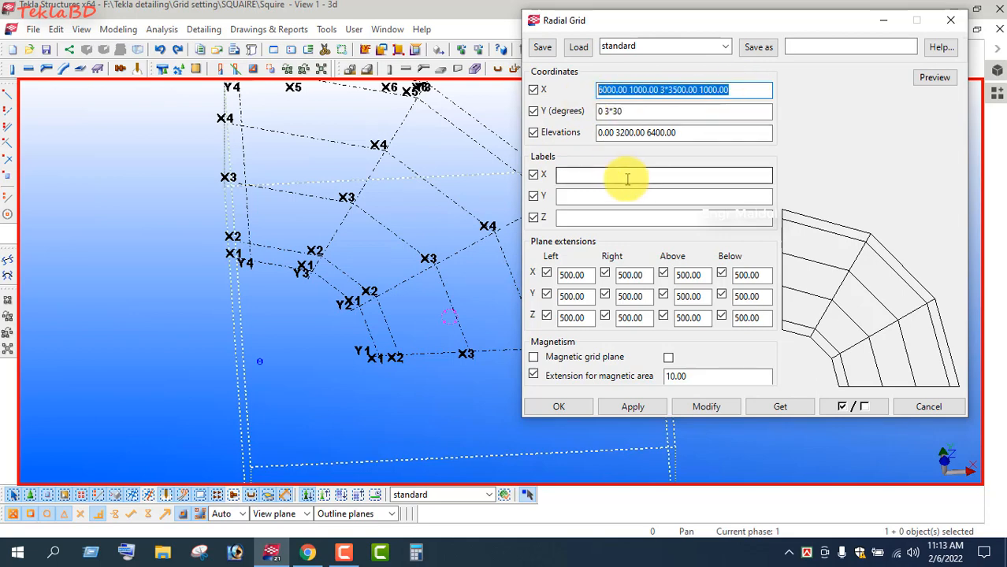
pyautogui.write('10000')
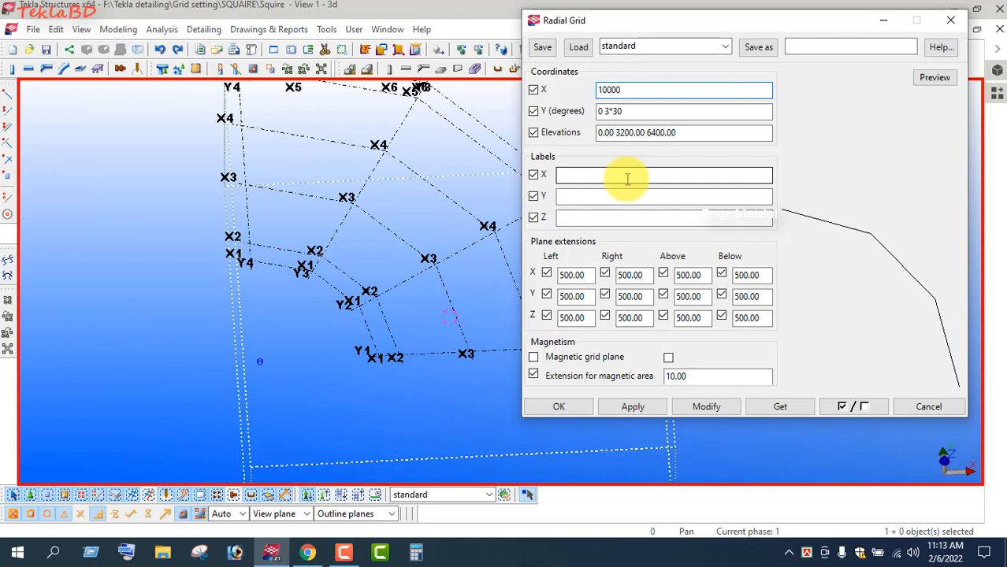
pyautogui.write('5')
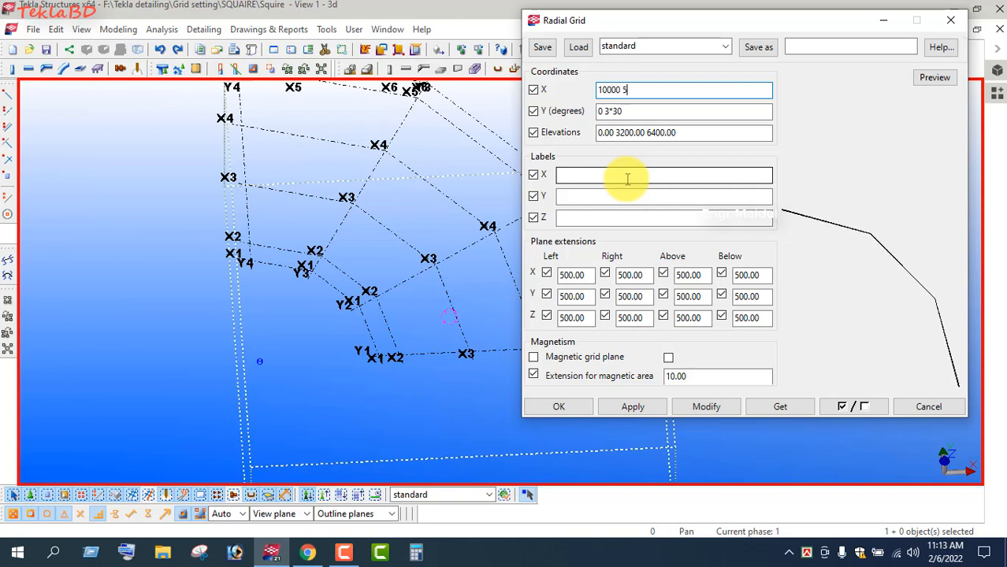
pyautogui.write('000')
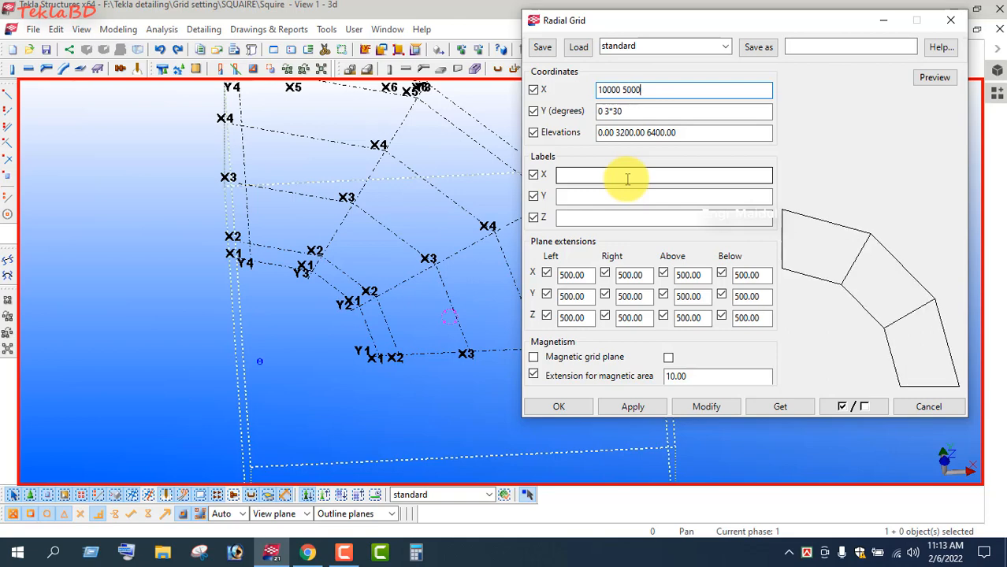
pyautogui.write('*3')
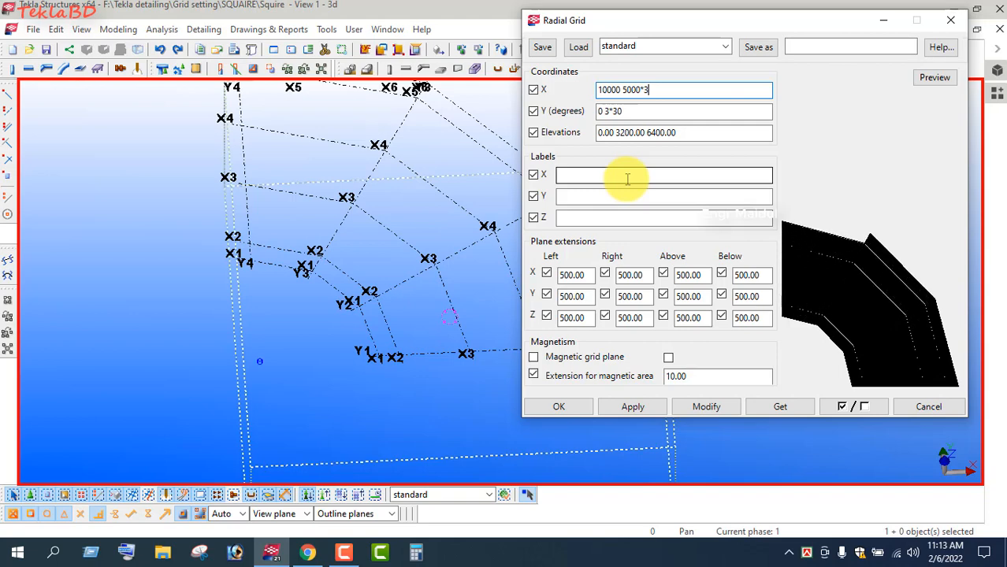
pyautogui.press('BackSpace')
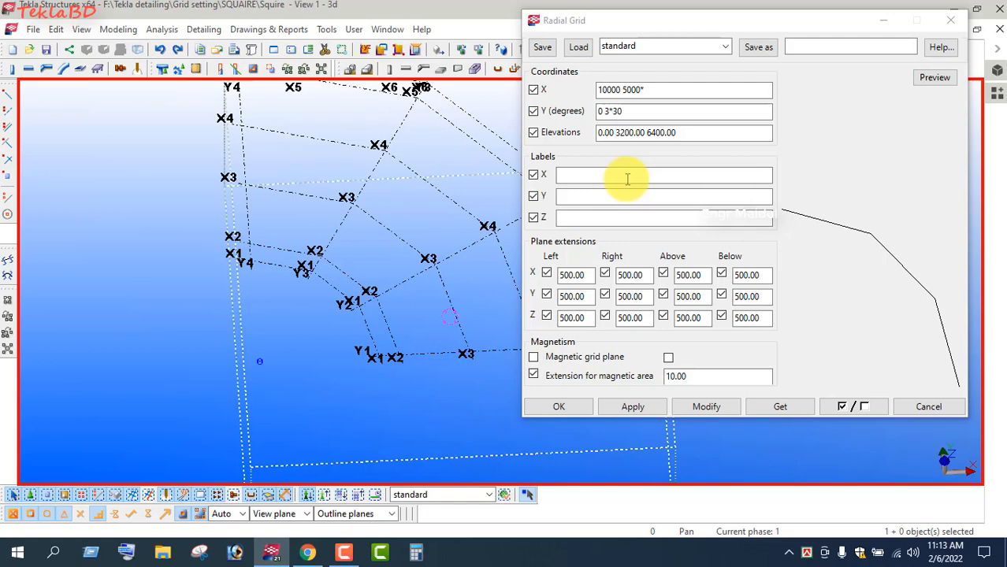
pyautogui.click(662, 90)
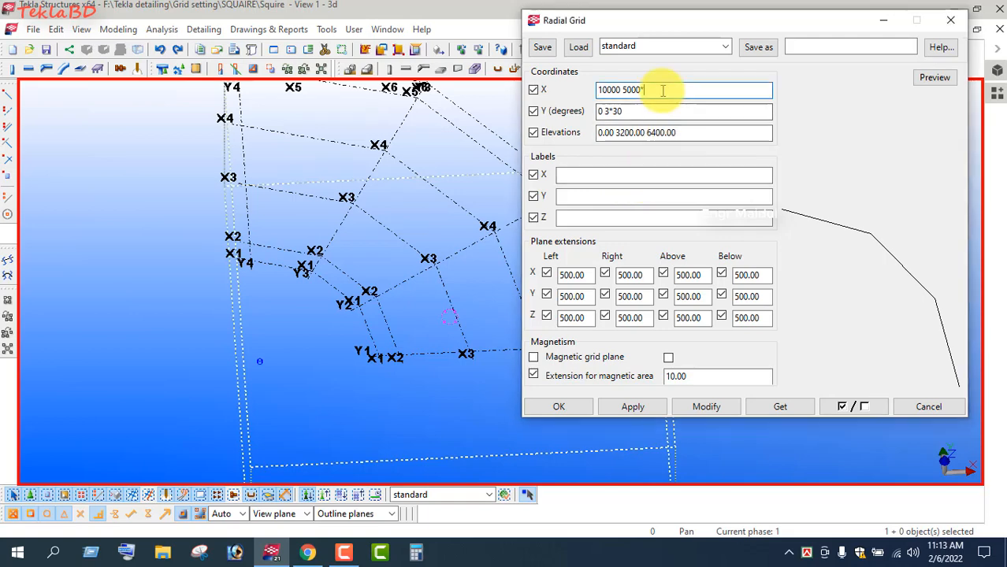
pyautogui.press('BackSpace')
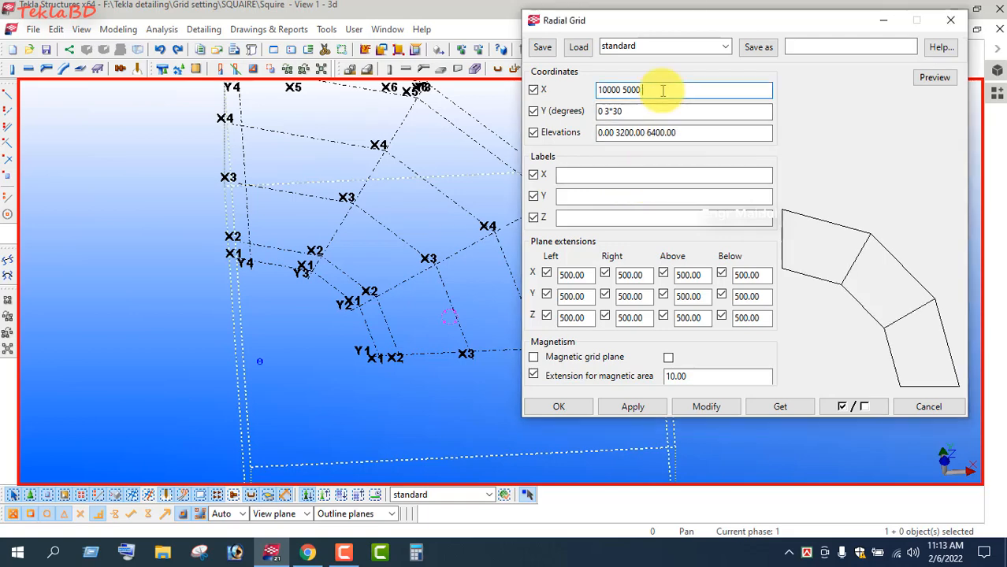
# Step: Append 4000 and 6000 to the radial grid's X coordinates, update the placed grid and accept its properties
pyautogui.write('4000')
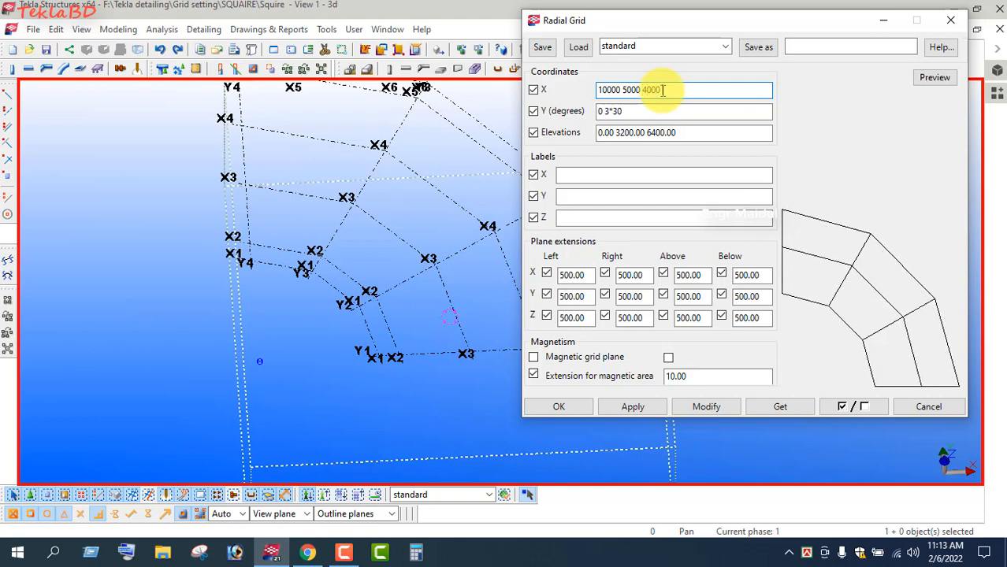
pyautogui.write(' 6000')
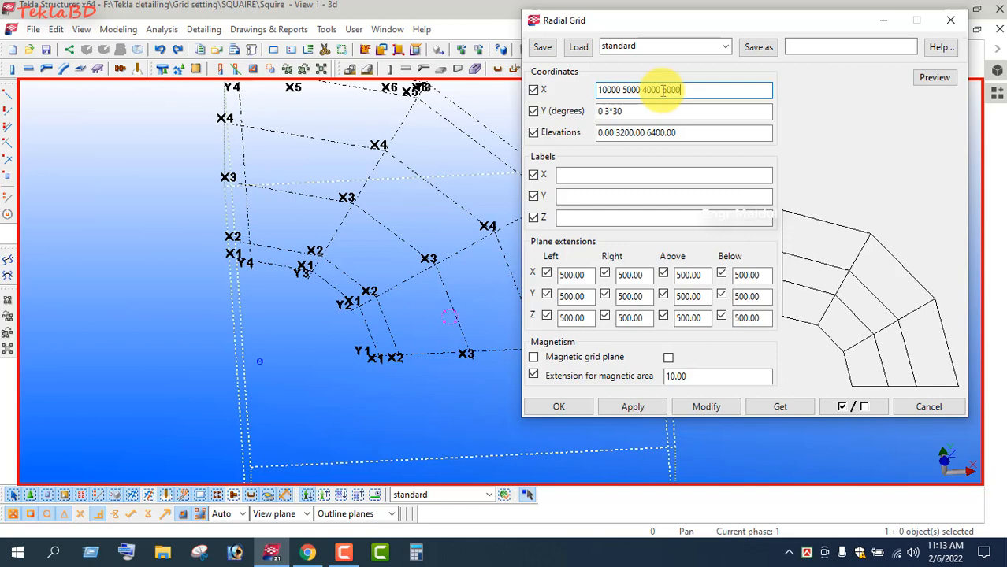
pyautogui.click(707, 408)
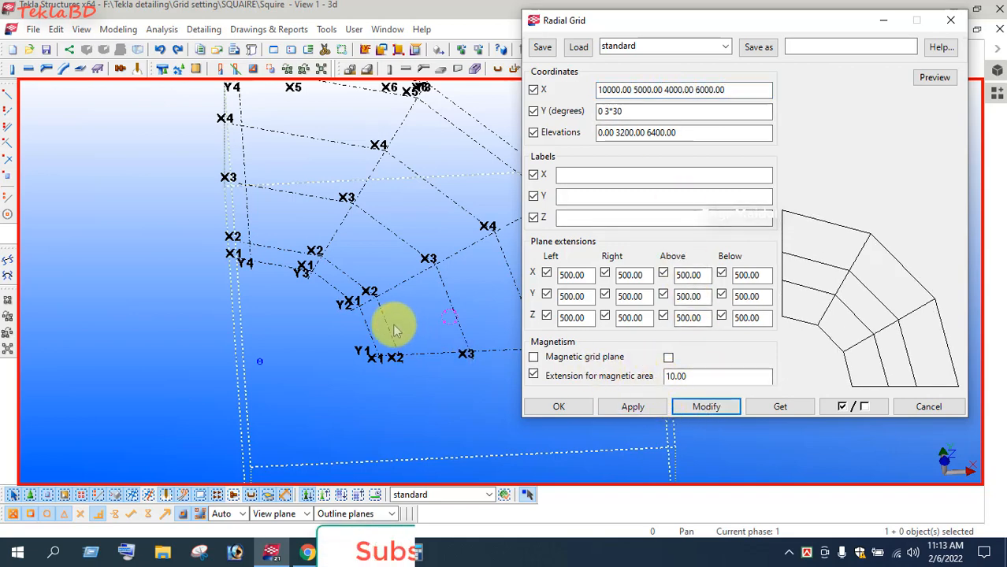
pyautogui.click(402, 283)
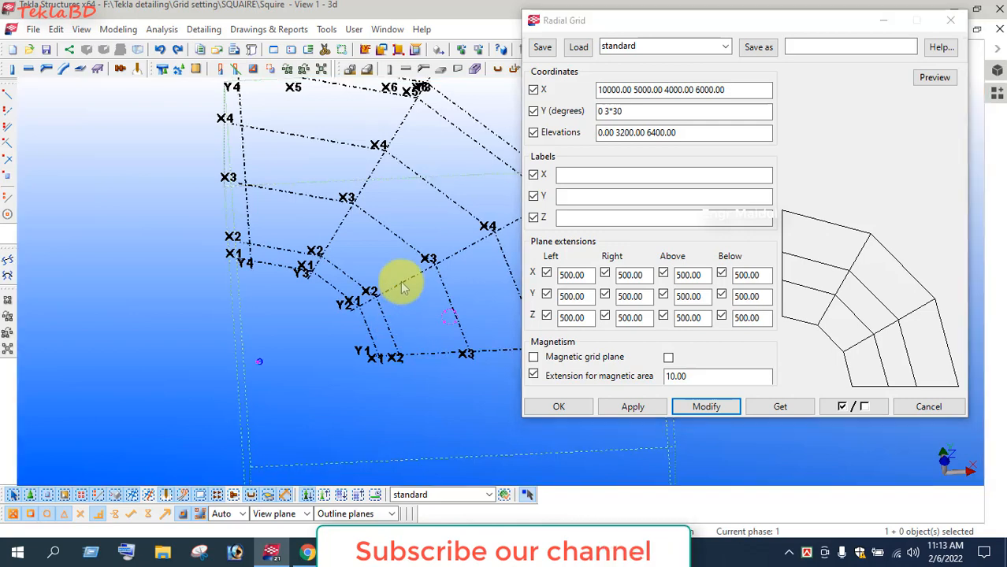
pyautogui.click(634, 407)
pyautogui.click(312, 363)
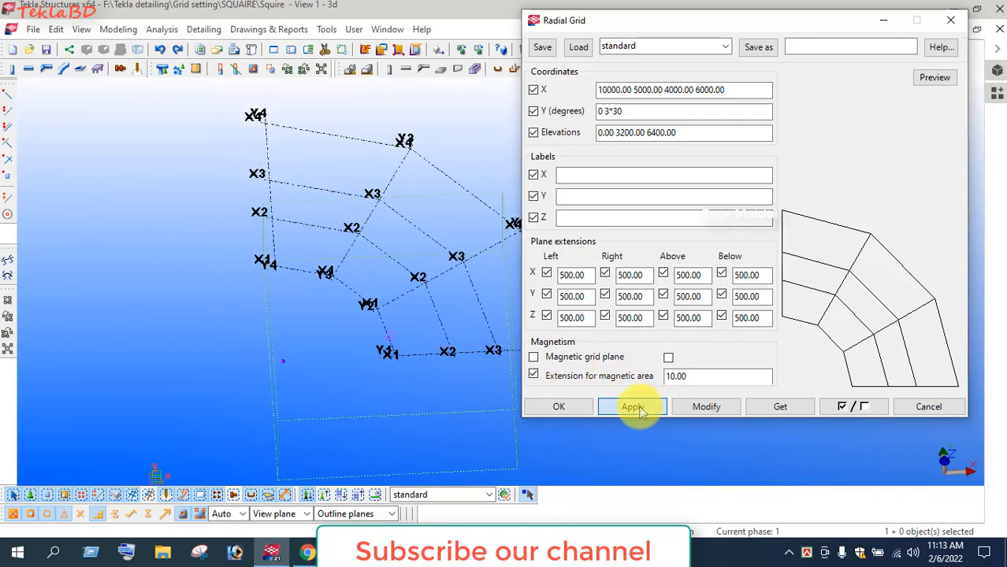
pyautogui.click(554, 407)
pyautogui.keyDown('ctrl'); pyautogui.moveTo(373, 352); pyautogui.dragTo(355, 308, button='middle'); pyautogui.keyUp('ctrl')
pyautogui.scroll(-1, 355, 309)
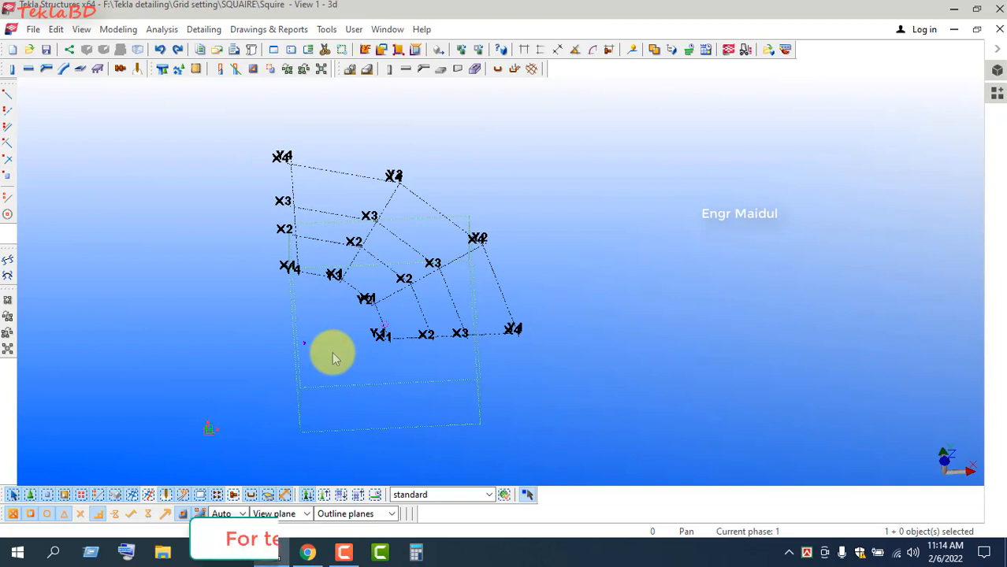
pyautogui.scroll(1, 429, 349)
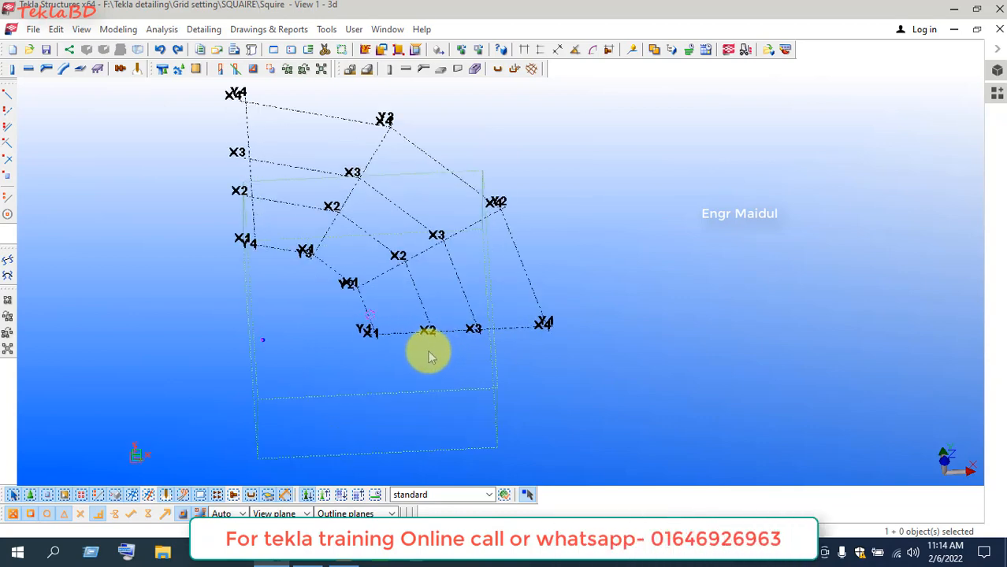
pyautogui.scroll(-1, 454, 322)
pyautogui.scroll(1, 447, 330)
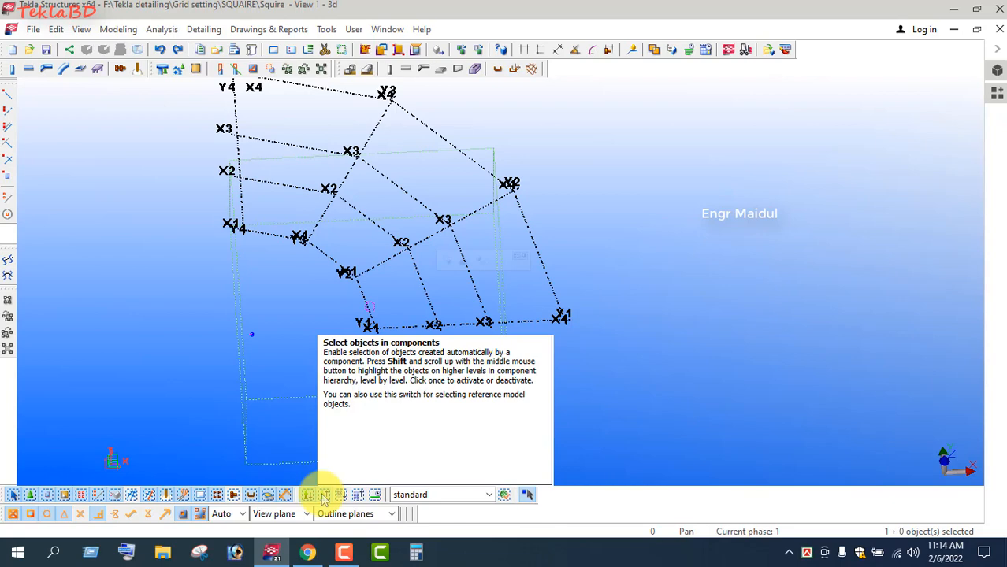
# Step: Enable selection of objects in components, select the radial grid's Y1 line and start a linear copy of it
pyautogui.click(323, 495)
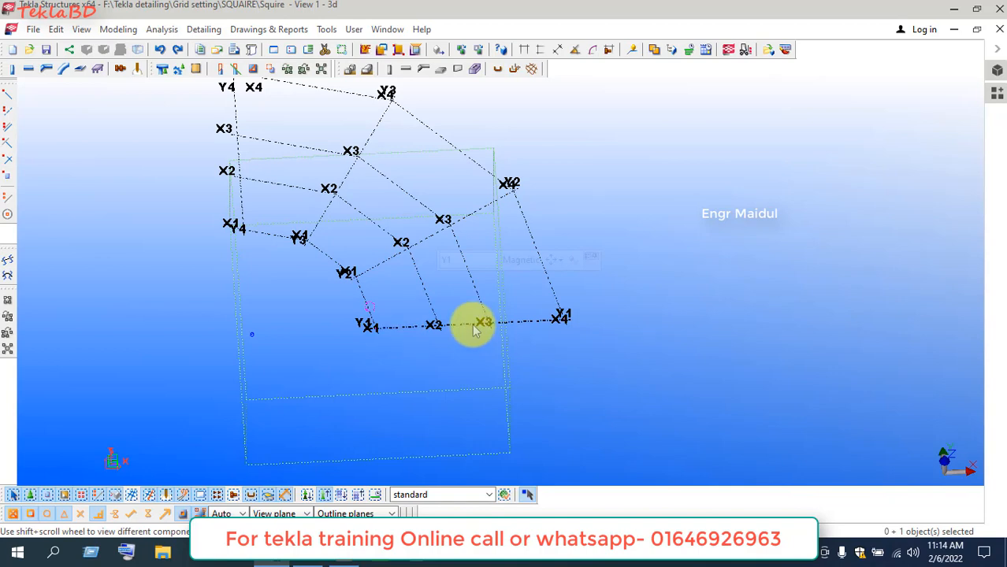
pyautogui.rightClick(635, 235)
pyautogui.moveTo(696, 312)
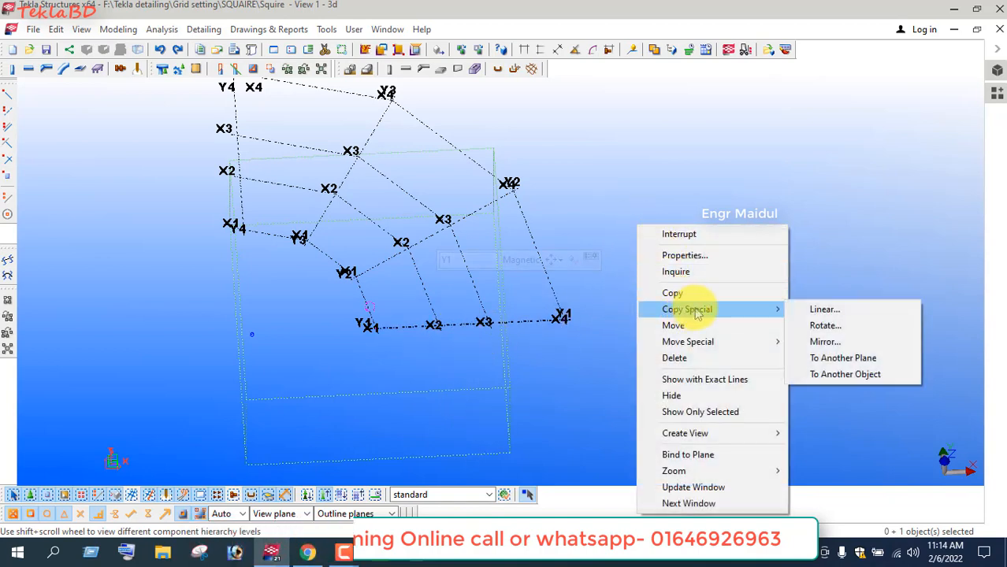
pyautogui.click(807, 309)
pyautogui.scroll(-3, 535, 275)
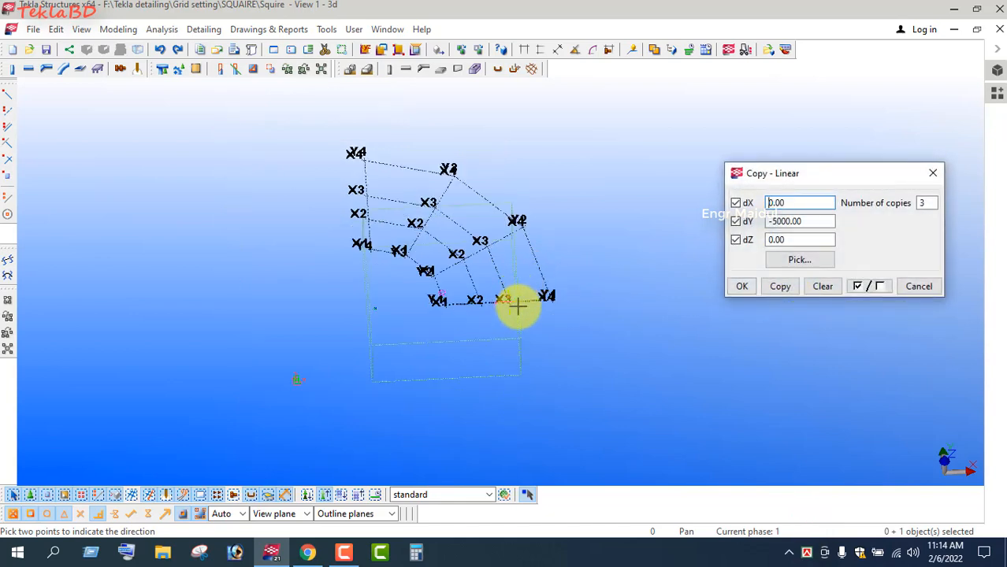
pyautogui.keyDown('ctrl'); pyautogui.moveTo(567, 340); pyautogui.dragTo(553, 298, button='middle'); pyautogui.keyUp('ctrl')
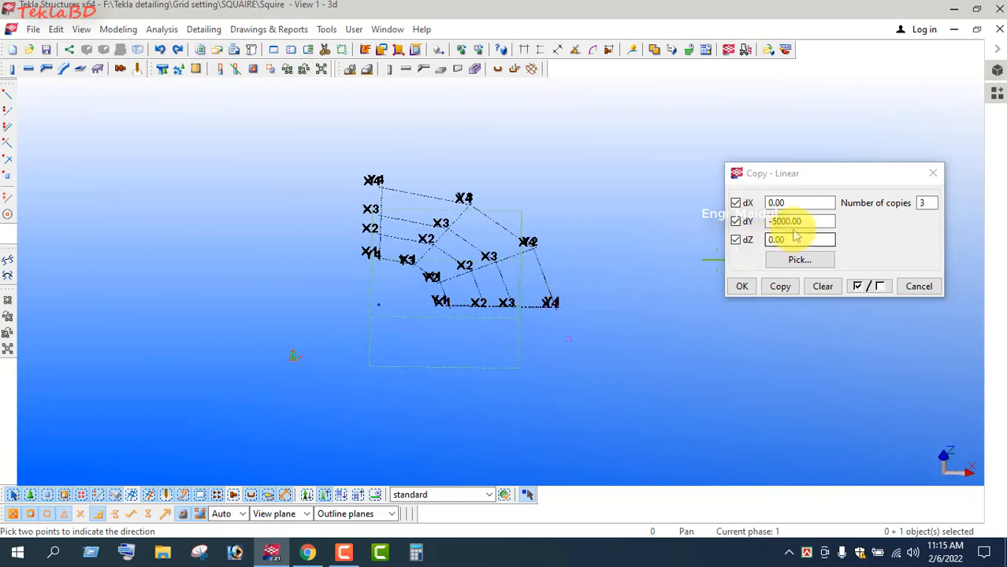
# Step: Copy the Y1 grid line linearly with dY -5000 and 3 copies, expand the work area to include them and end the command
pyautogui.click(822, 286)
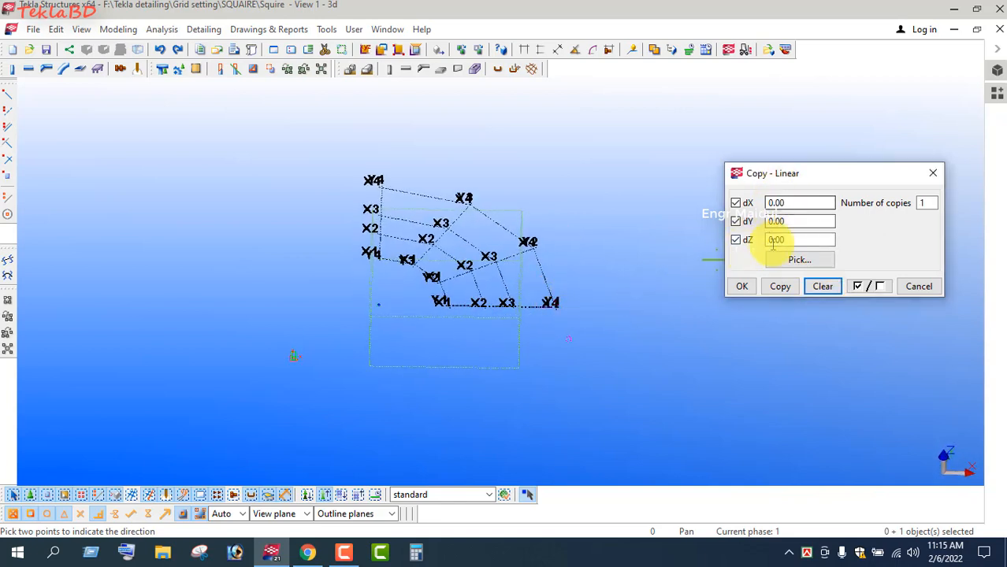
pyautogui.doubleClick(796, 222)
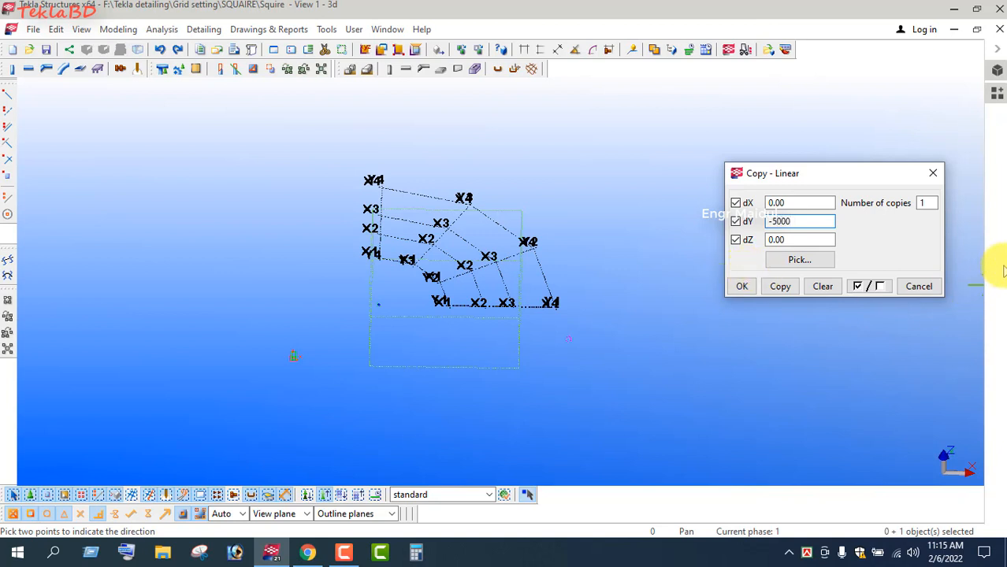
pyautogui.doubleClick(916, 205)
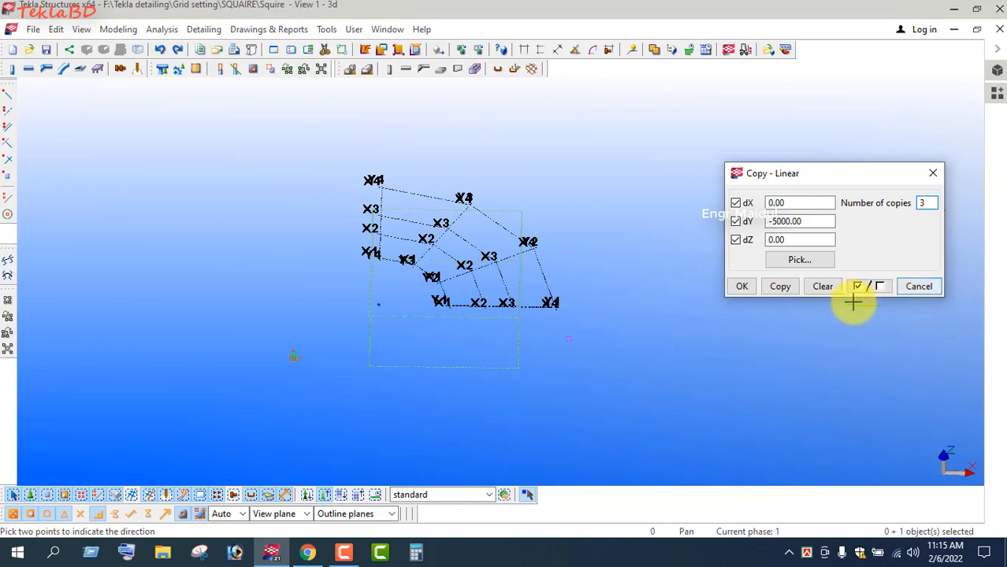
pyautogui.click(782, 286)
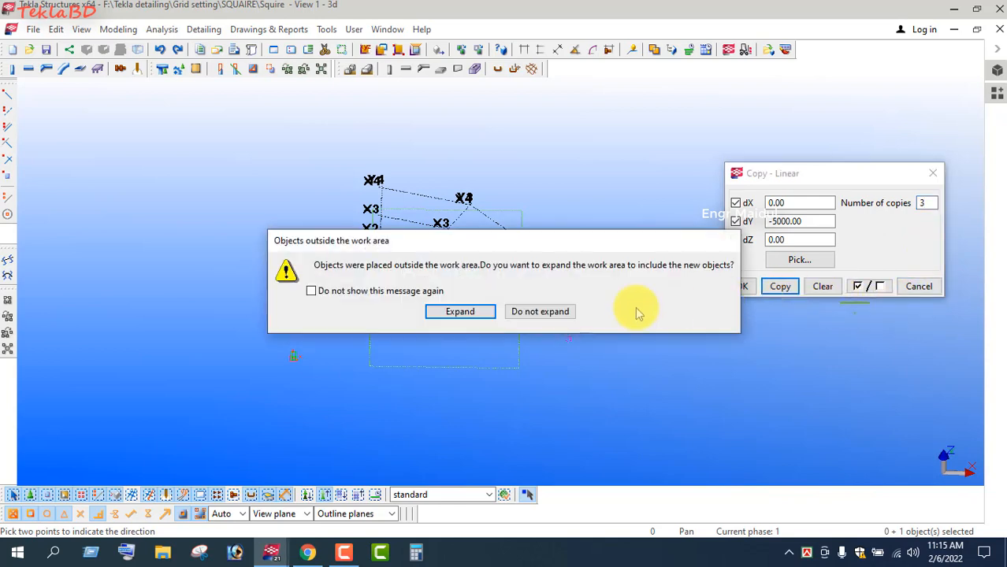
pyautogui.click(476, 309)
pyautogui.scroll(3, 489, 306)
pyautogui.scroll(-2, 472, 308)
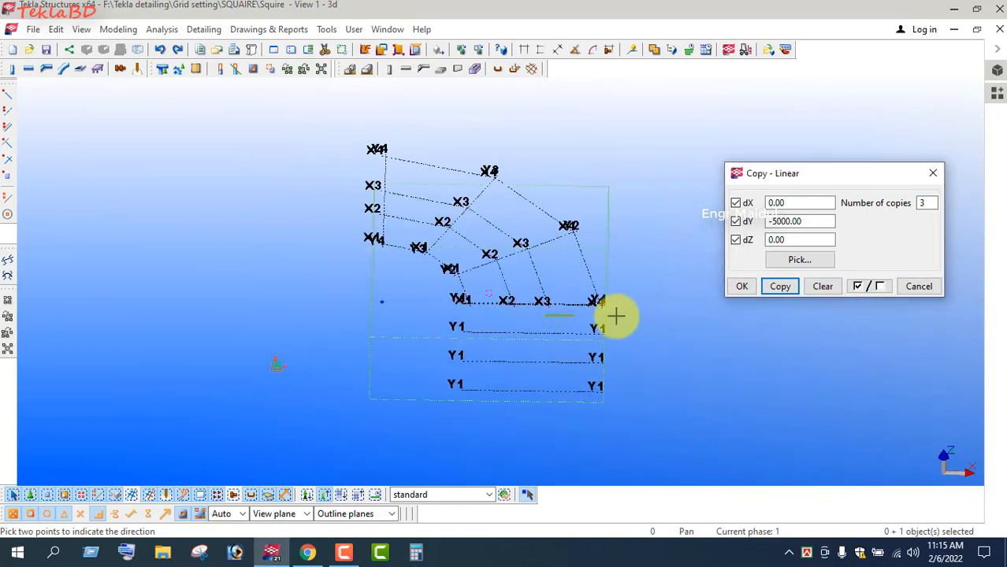
pyautogui.click(742, 286)
pyautogui.rightClick(707, 250)
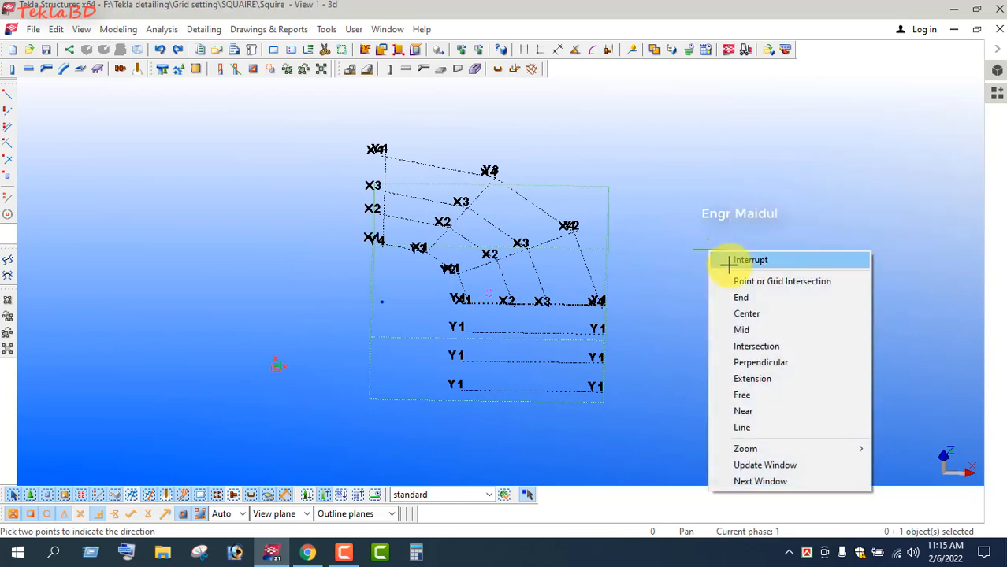
pyautogui.click(725, 263)
# Step: Copy the radial grid's Y4 line linearly with dX -5000 and 3 copies, expand the work area and end the command
pyautogui.scroll(2, 364, 211)
pyautogui.scroll(1, 364, 211)
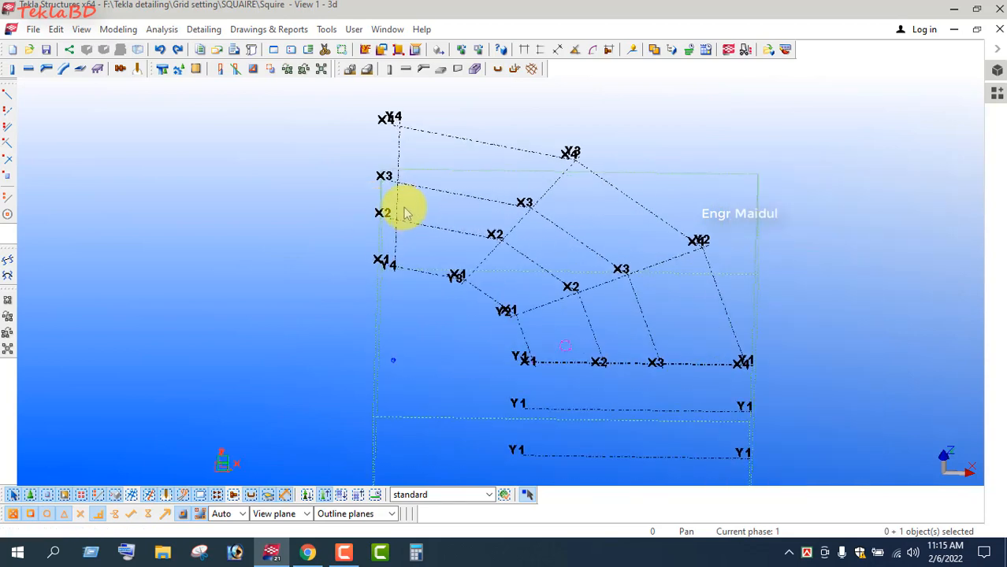
pyautogui.rightClick(314, 206)
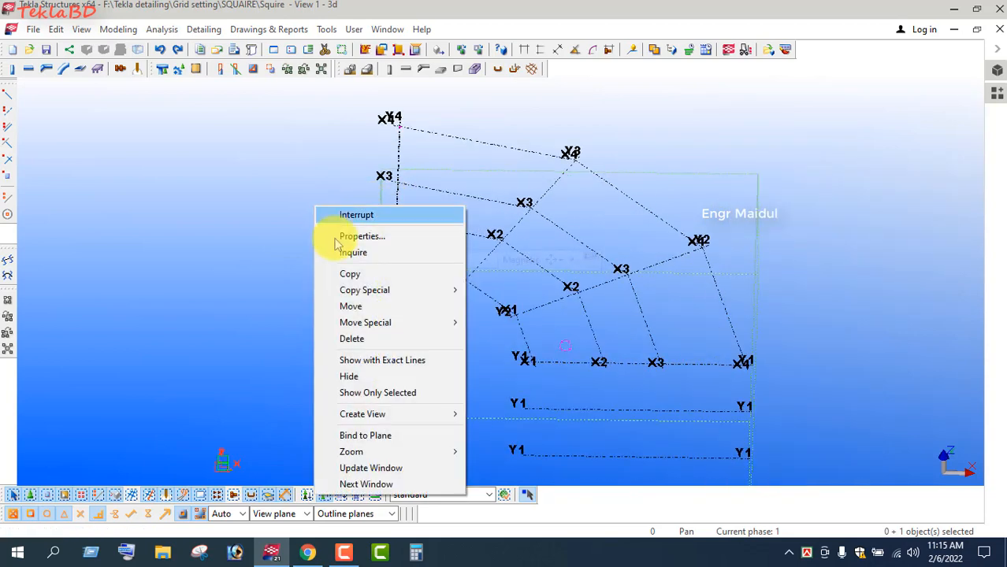
pyautogui.moveTo(376, 290)
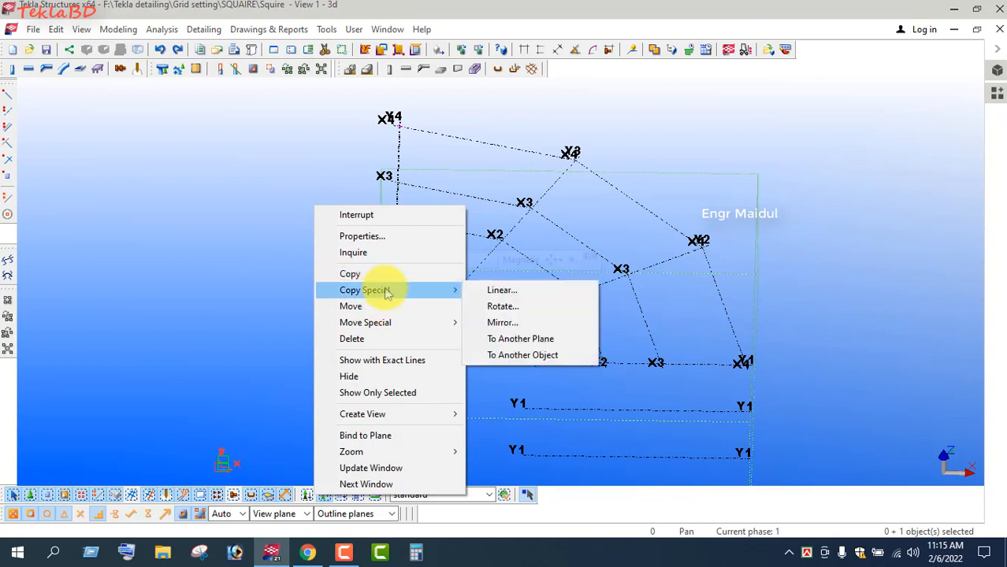
pyautogui.click(497, 290)
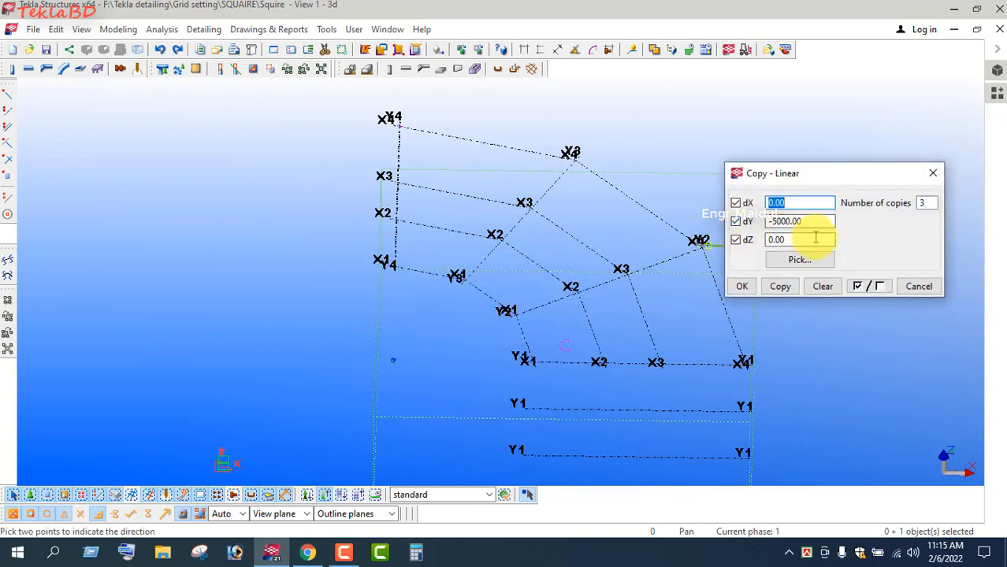
pyautogui.click(822, 286)
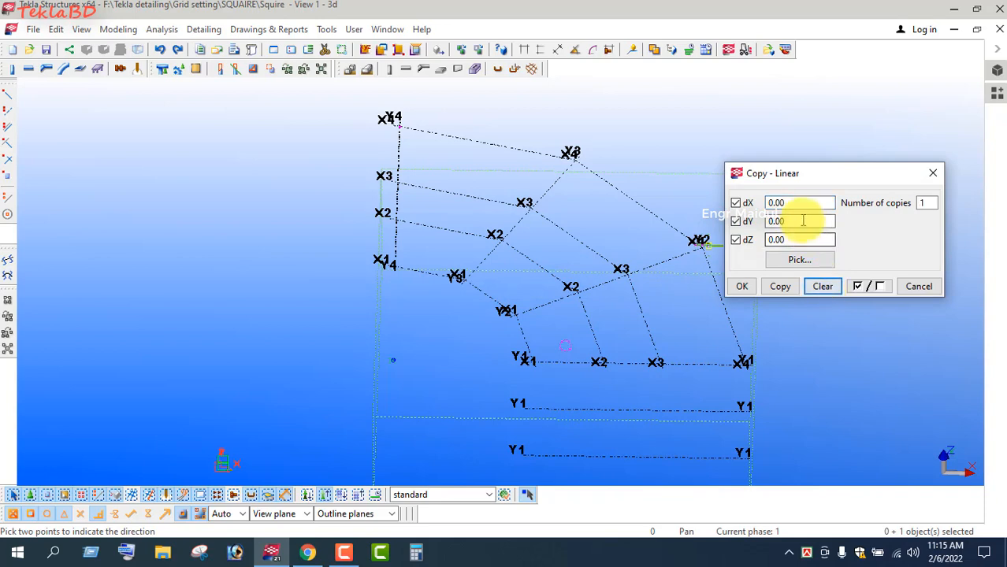
pyautogui.moveTo(786, 204); pyautogui.dragTo(709, 202)
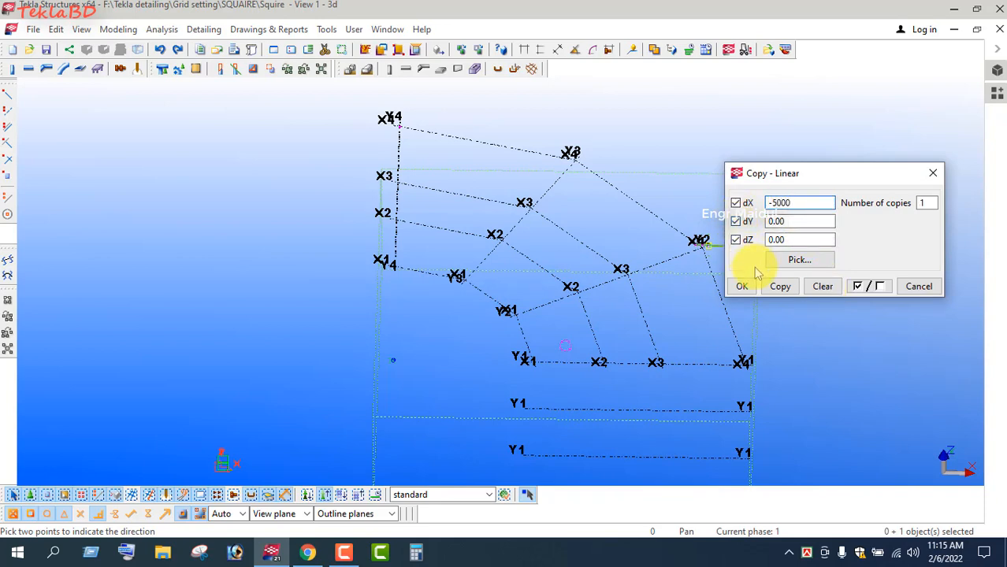
pyautogui.click(919, 204)
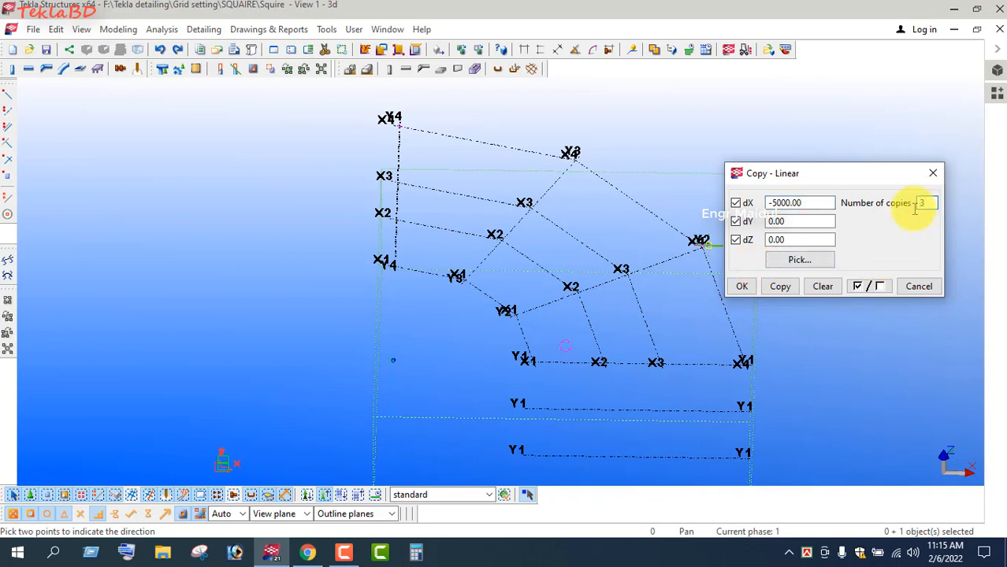
pyautogui.write('3')
pyautogui.click(780, 286)
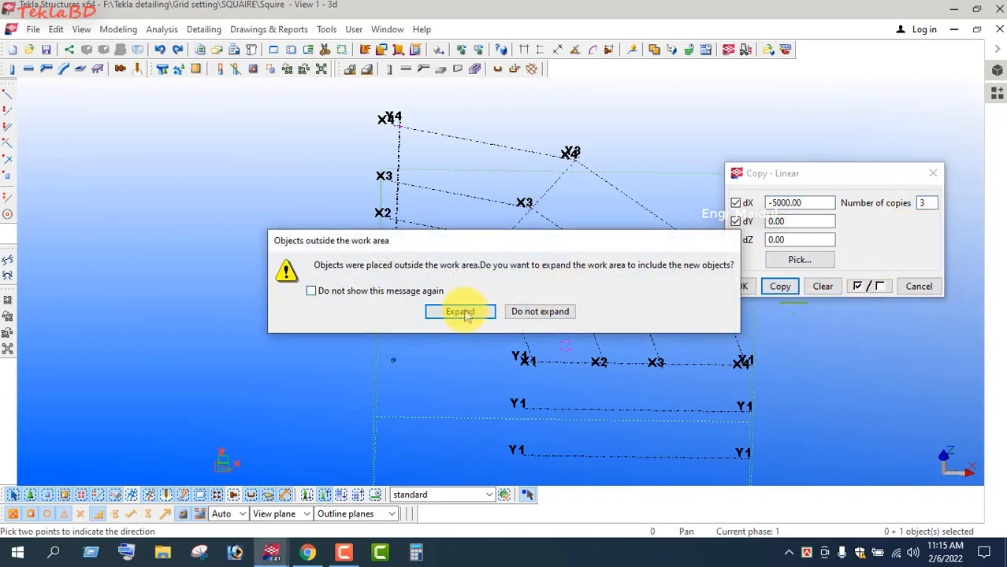
pyautogui.click(460, 312)
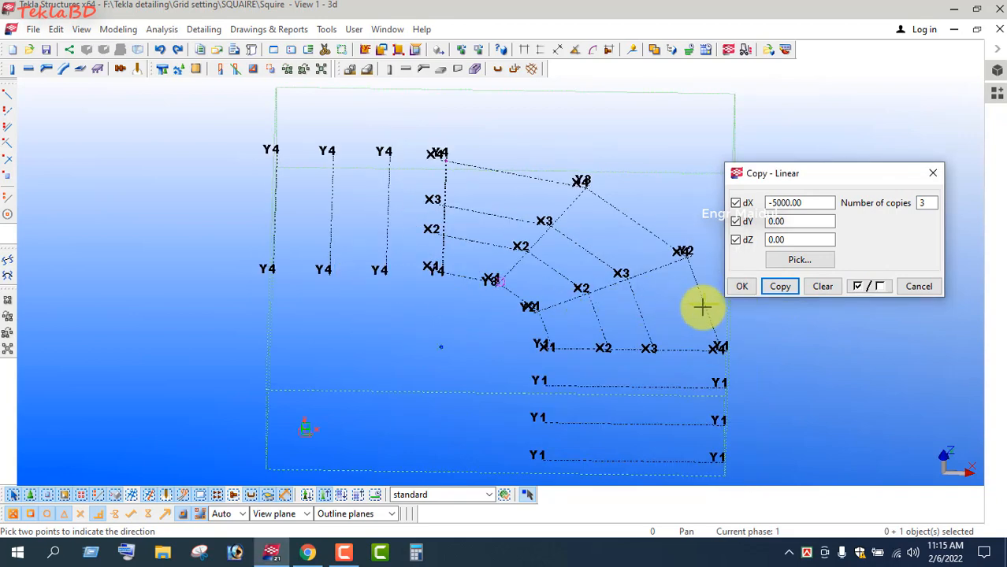
pyautogui.click(742, 286)
pyautogui.rightClick(731, 208)
pyautogui.click(735, 216)
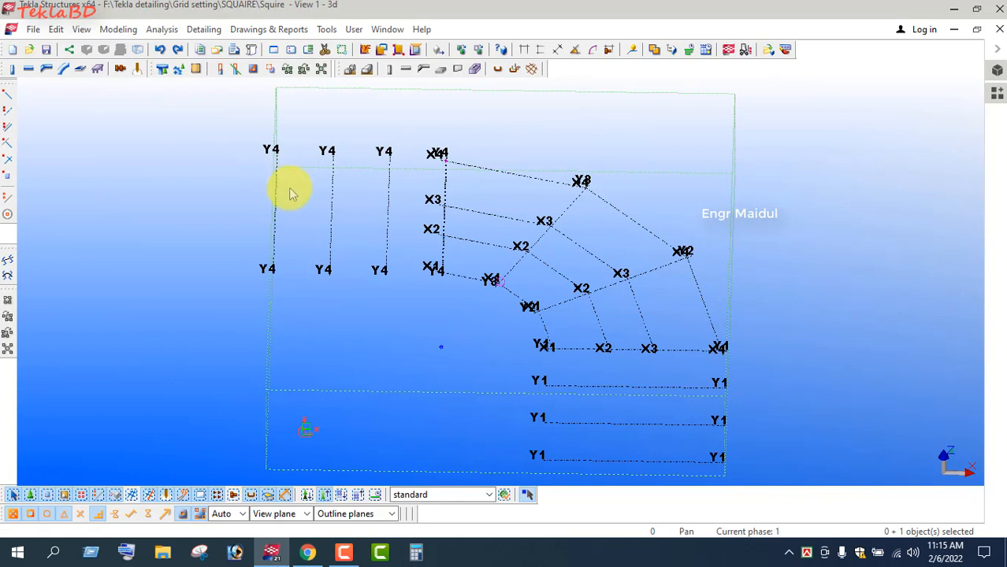
# Step: Add a point midway between the two outermost Y4 grid lines at their upper ends and another at their lower ends
pyautogui.scroll(2, 290, 191)
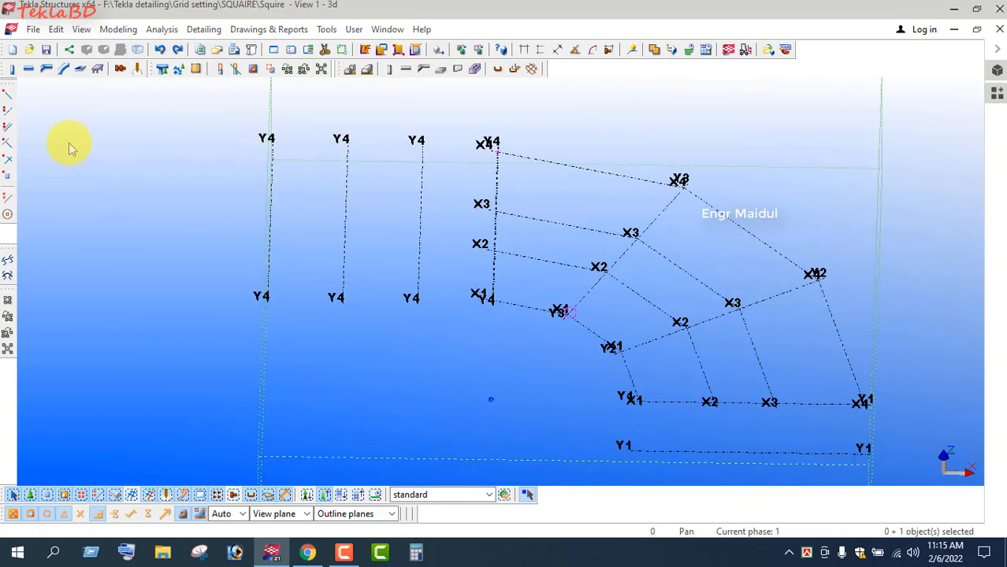
pyautogui.click(8, 112)
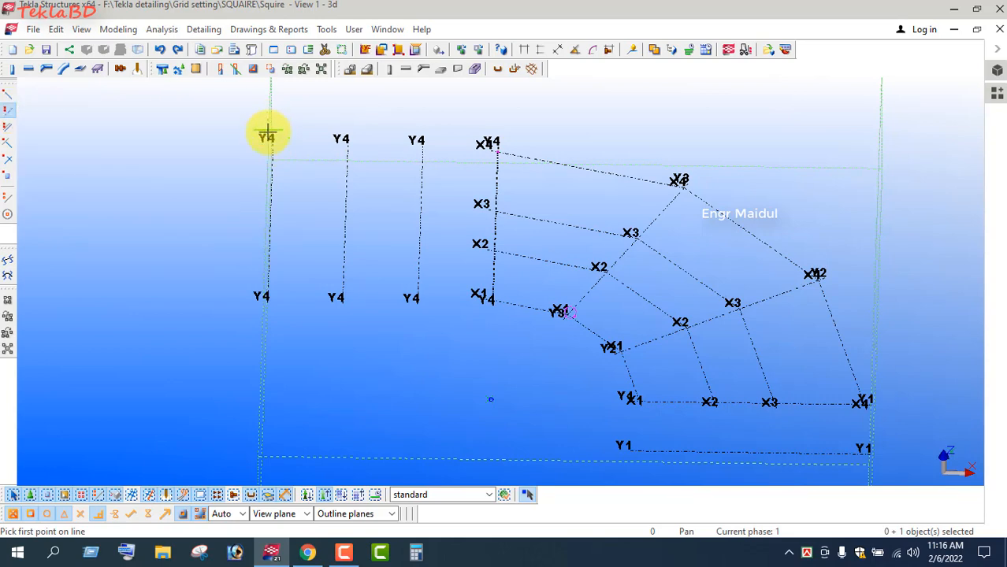
pyautogui.scroll(4, 267, 140)
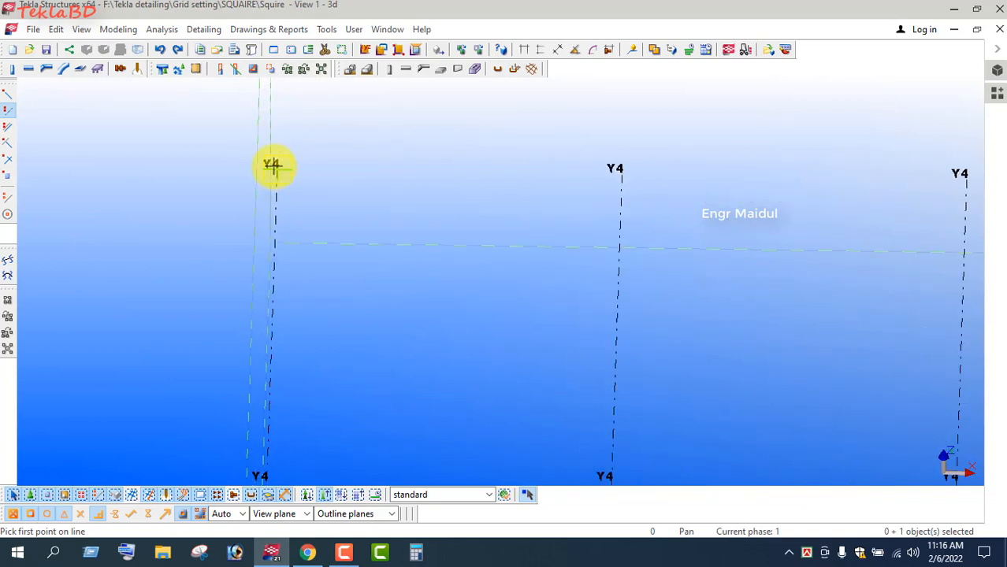
pyautogui.click(272, 167)
pyautogui.click(619, 171)
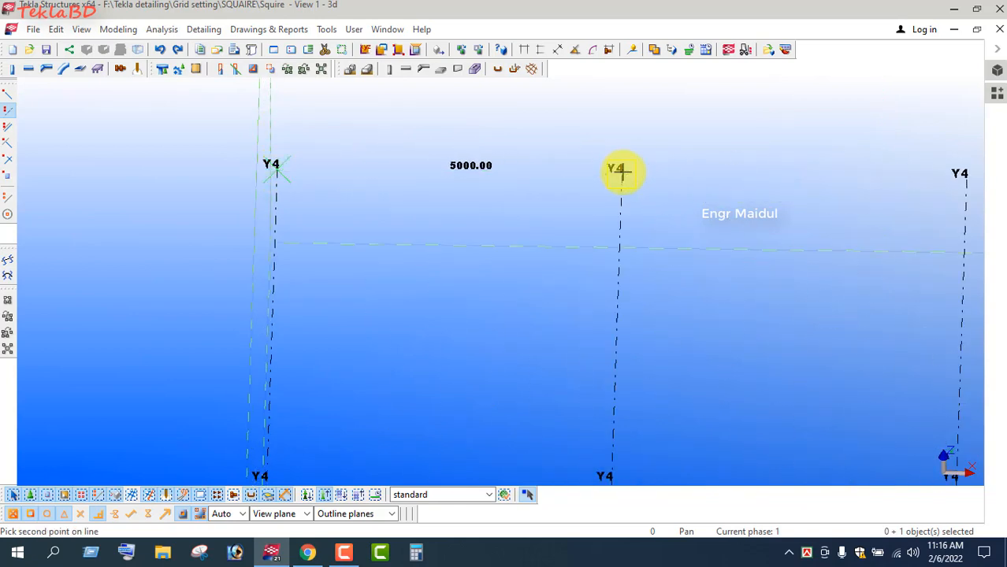
pyautogui.scroll(2, 441, 168)
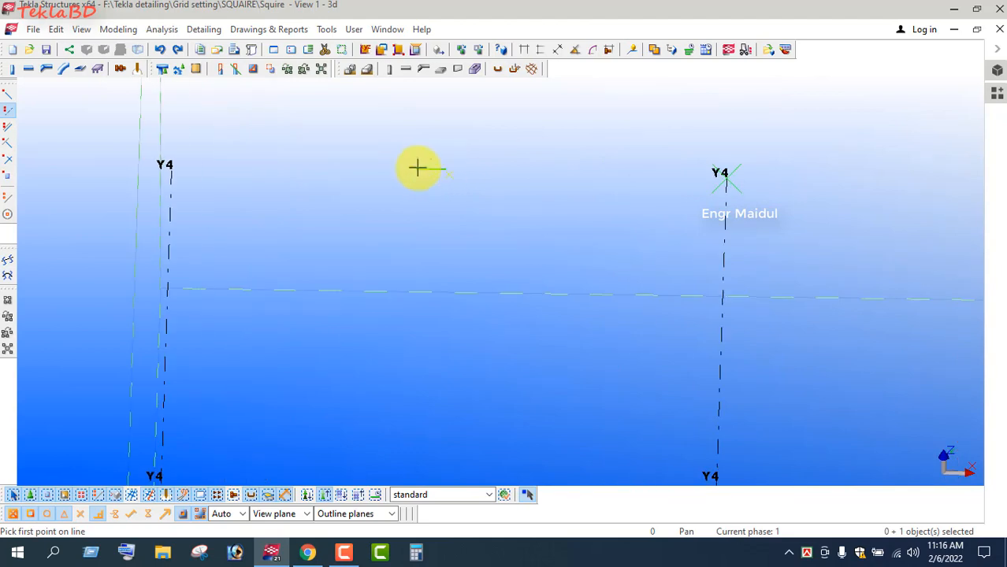
pyautogui.scroll(-5, 420, 151)
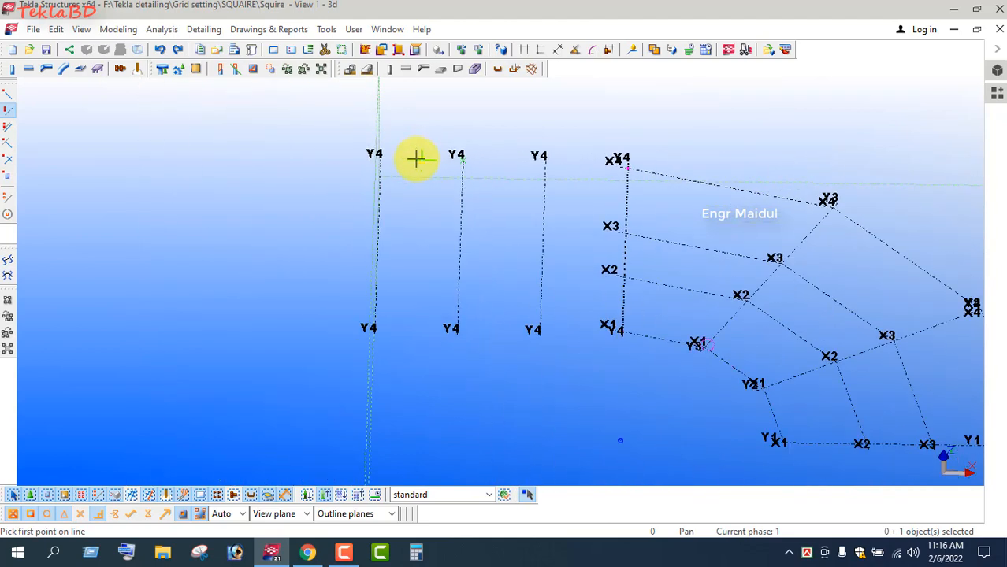
pyautogui.scroll(4, 399, 301)
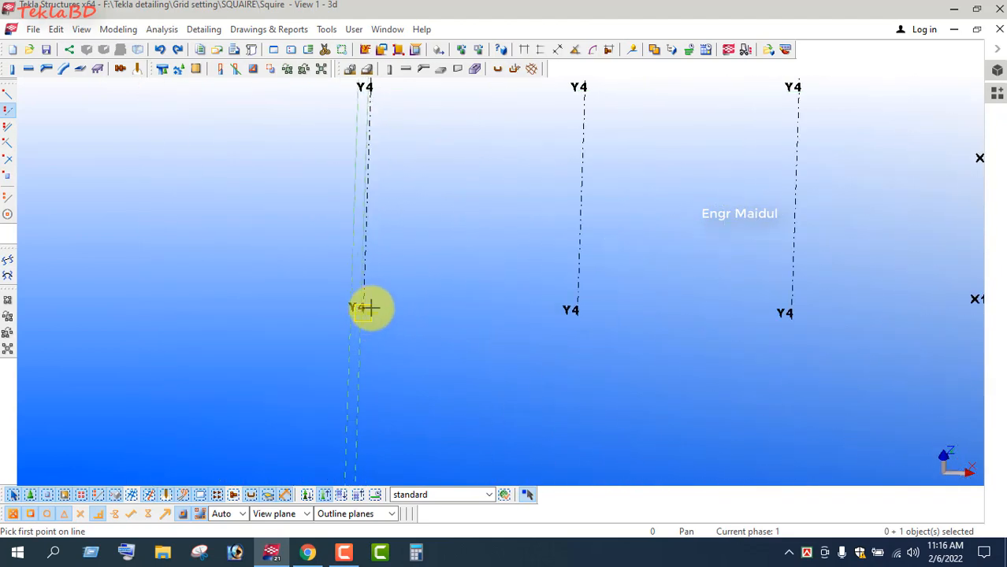
pyautogui.click(366, 310)
pyautogui.rightClick(490, 236)
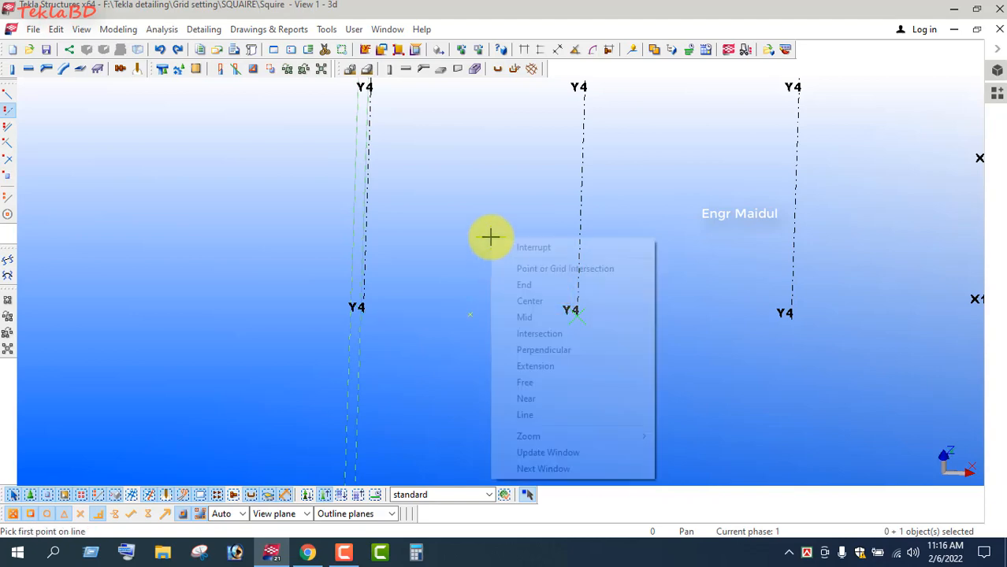
pyautogui.click(499, 243)
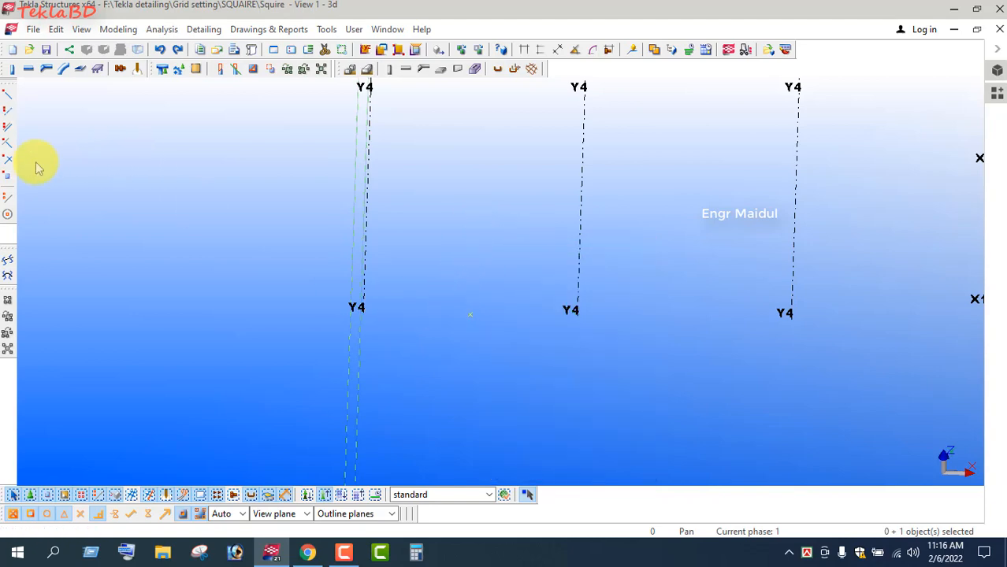
# Step: Draw a construction line through the two midpoints between the outermost Y4 grid lines and end the command
pyautogui.click(8, 197)
pyautogui.scroll(-5, 436, 329)
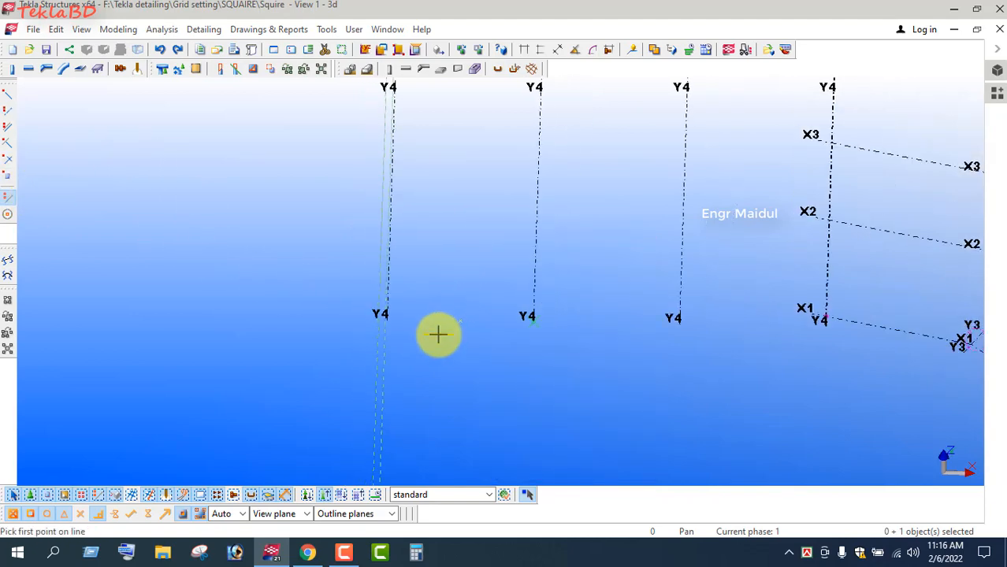
pyautogui.click(453, 170)
pyautogui.click(449, 329)
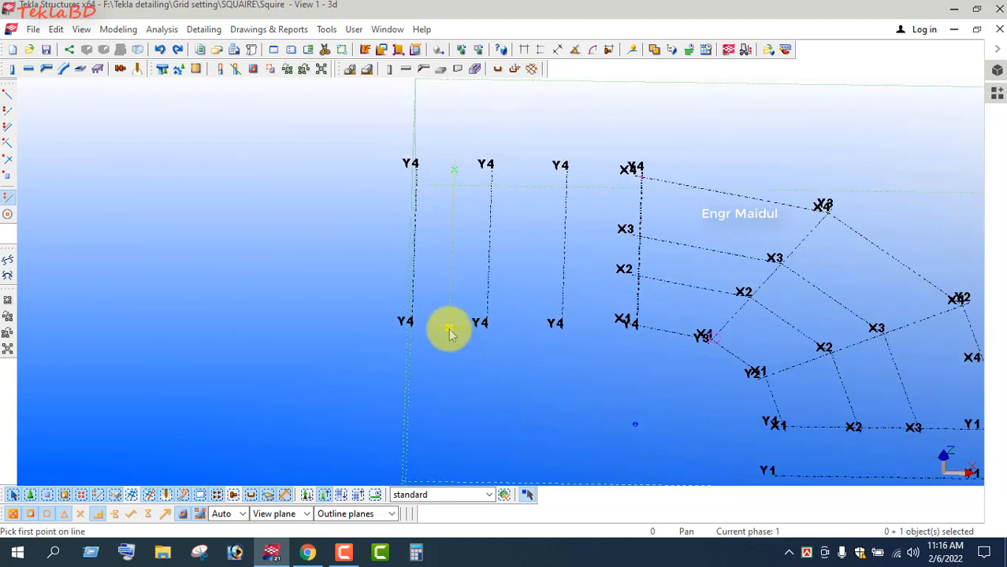
pyautogui.scroll(-2, 305, 253)
pyautogui.rightClick(305, 253)
pyautogui.scroll(5, 476, 274)
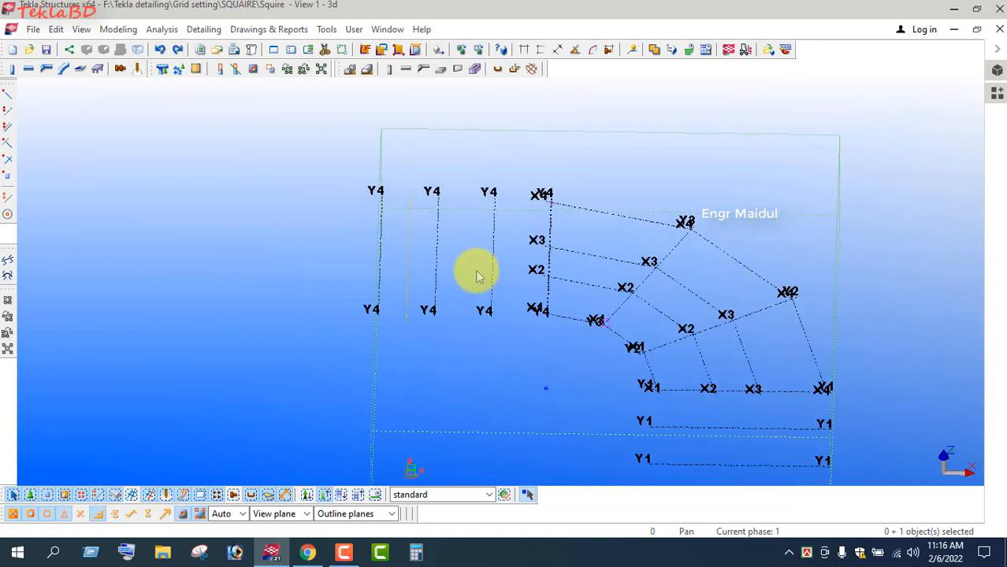
# Step: Add a point midway between the two outermost Y1 grid lines at each end and end the command
pyautogui.scroll(-5, 358, 274)
pyautogui.scroll(-1, 358, 274)
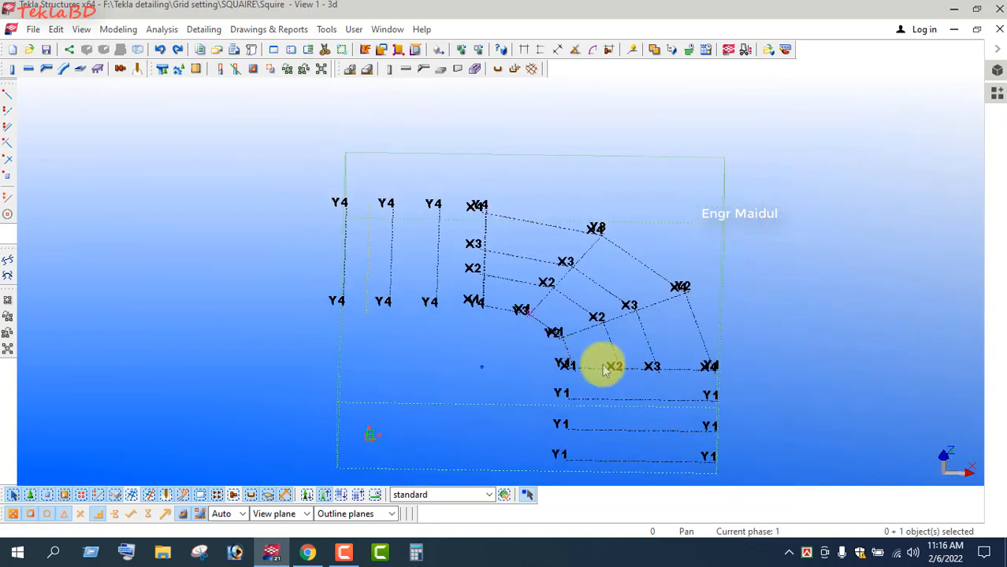
pyautogui.scroll(-1, 591, 318)
pyautogui.scroll(3, 621, 432)
pyautogui.scroll(2, 621, 435)
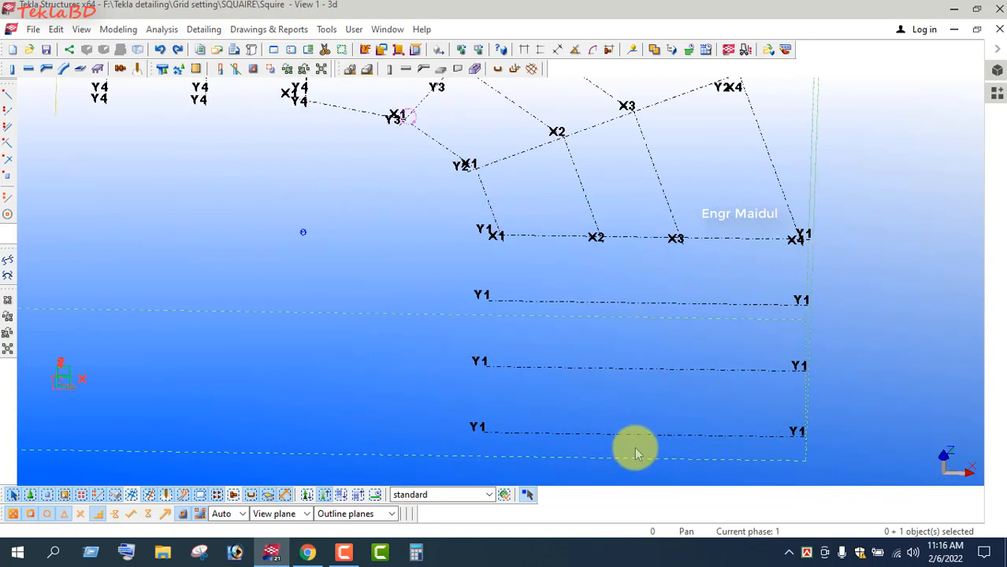
pyautogui.scroll(1, 730, 457)
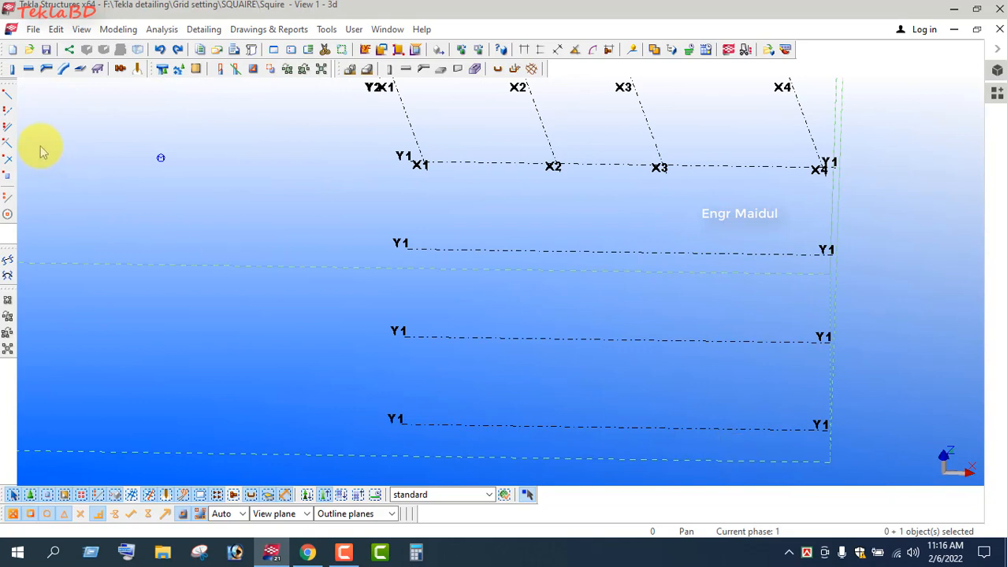
pyautogui.click(7, 111)
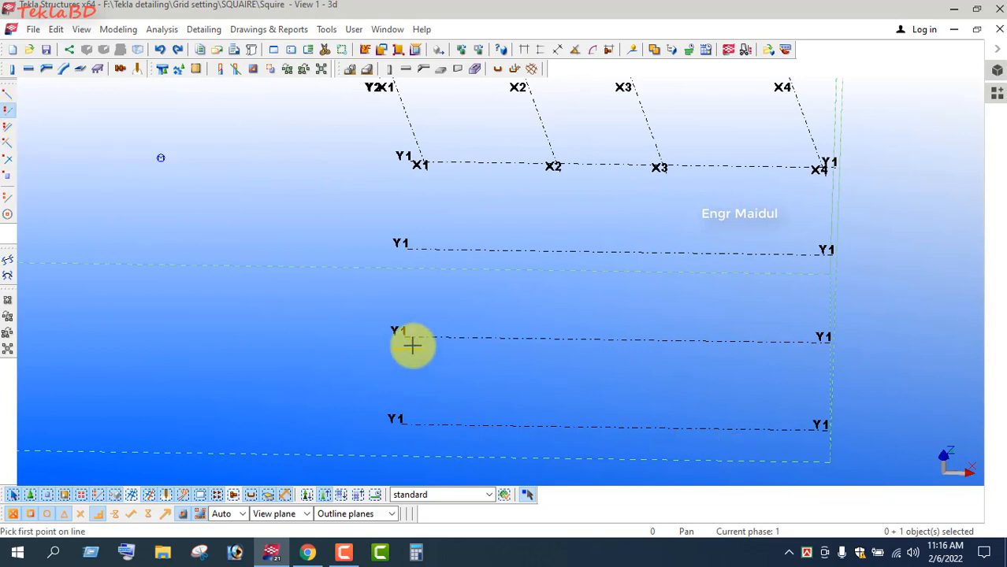
pyautogui.click(403, 337)
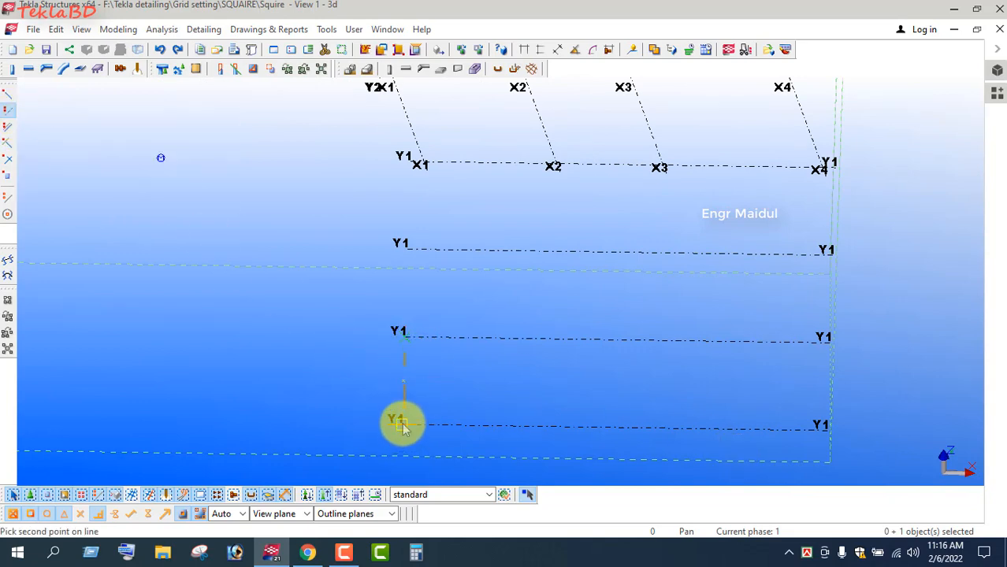
pyautogui.click(402, 425)
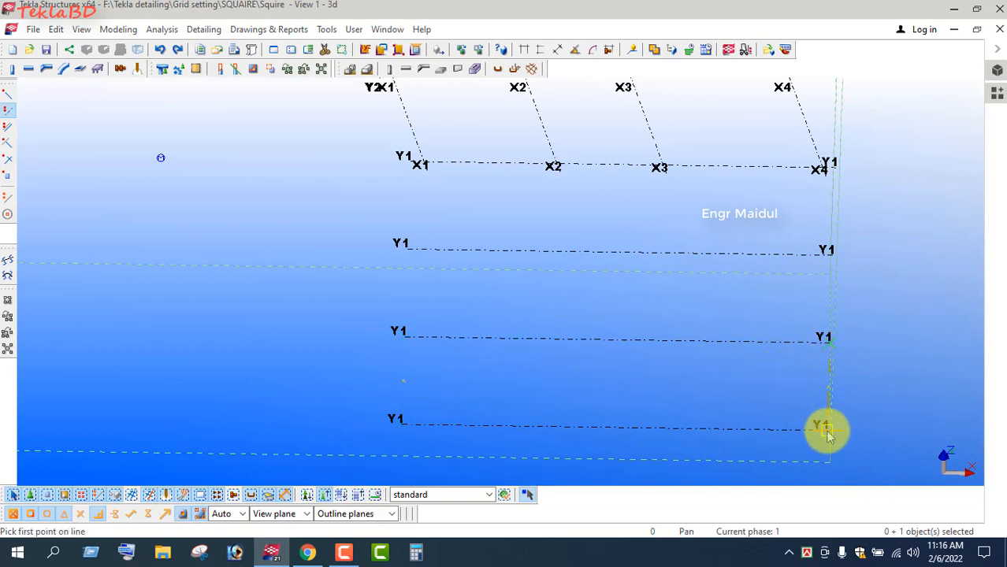
pyautogui.rightClick(720, 376)
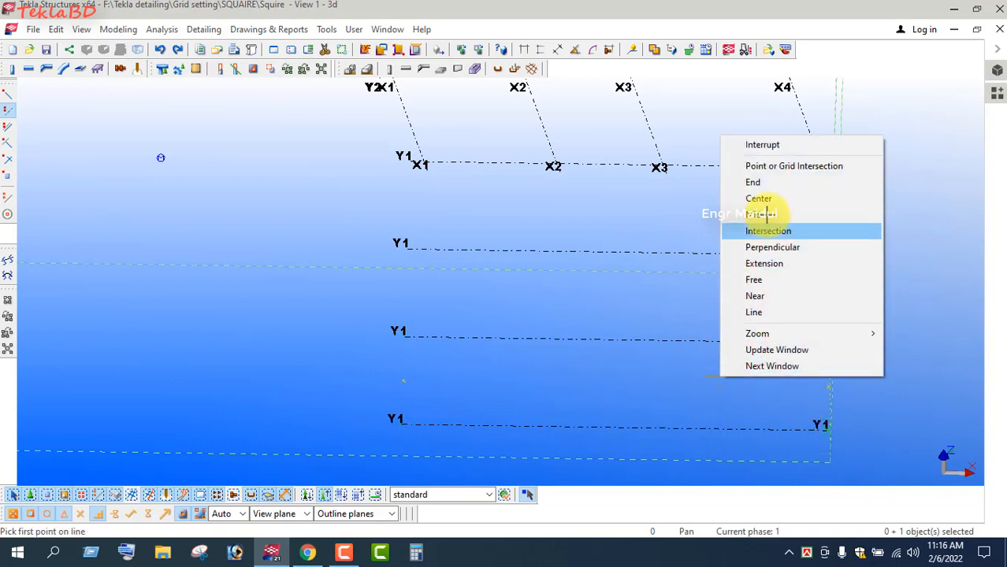
pyautogui.click(770, 145)
# Step: Draw a construction line through the two midpoints between the outermost Y1 grid lines and end the command
pyautogui.scroll(-5, 737, 319)
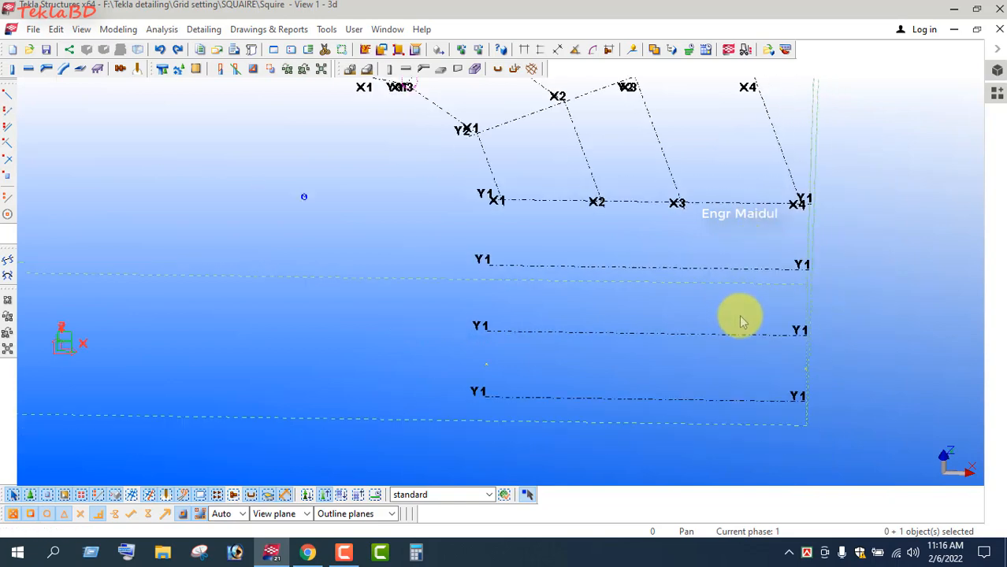
pyautogui.click(10, 198)
pyautogui.click(585, 350)
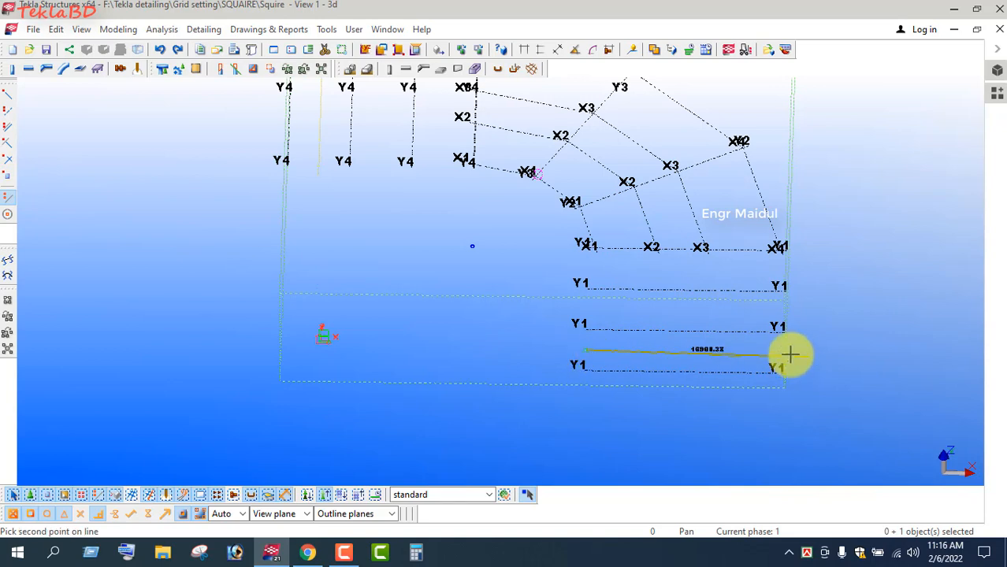
pyautogui.rightClick(839, 251)
pyautogui.click(850, 260)
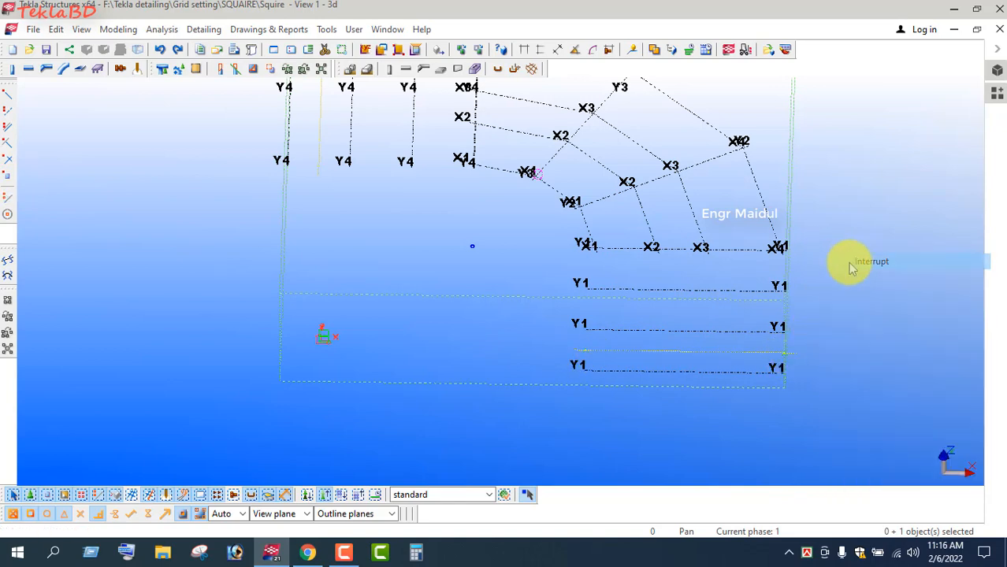
# Step: Delete the outermost copied Y1 grid line and the outermost copied Y4 grid line
pyautogui.scroll(-6, 674, 371)
pyautogui.scroll(4, 629, 331)
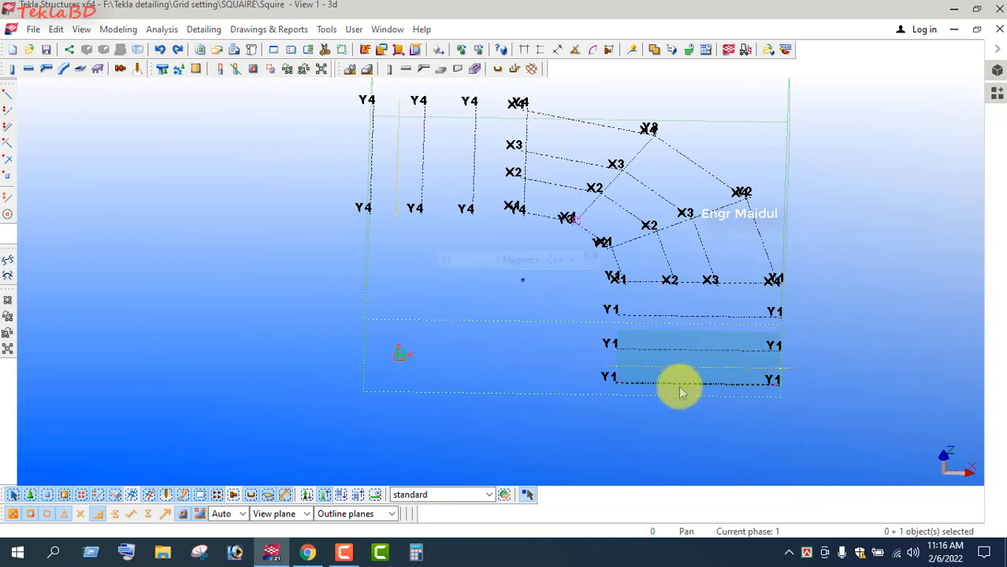
pyautogui.press('Delete')
pyautogui.click(469, 303)
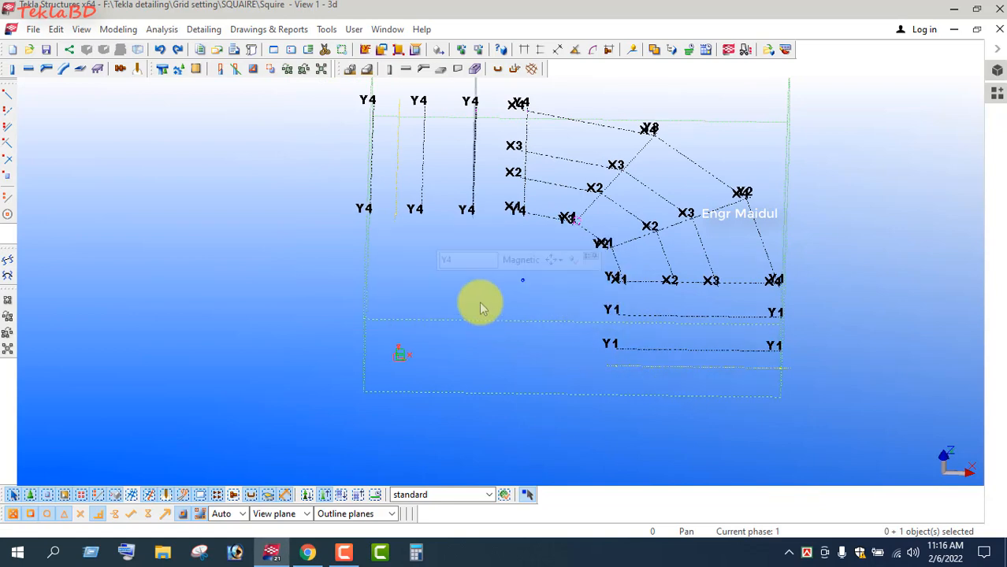
pyautogui.click(373, 181)
pyautogui.press('Delete')
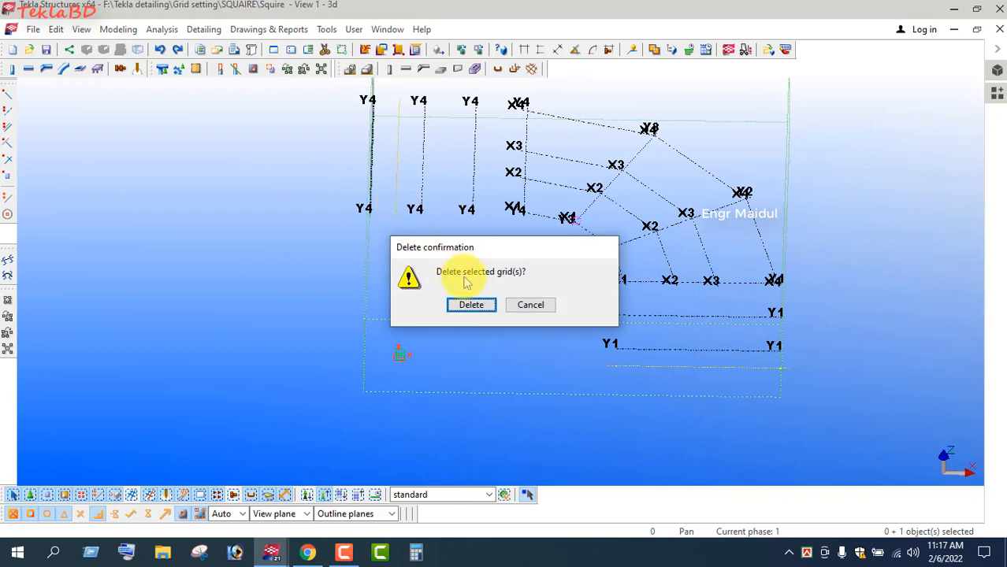
pyautogui.click(482, 305)
# Step: Mirror-copy the radial grid about the construction line beside the Y4 lines, with X0 -500, Y0 37500 and angle -90, and end the command
pyautogui.scroll(-5, 483, 339)
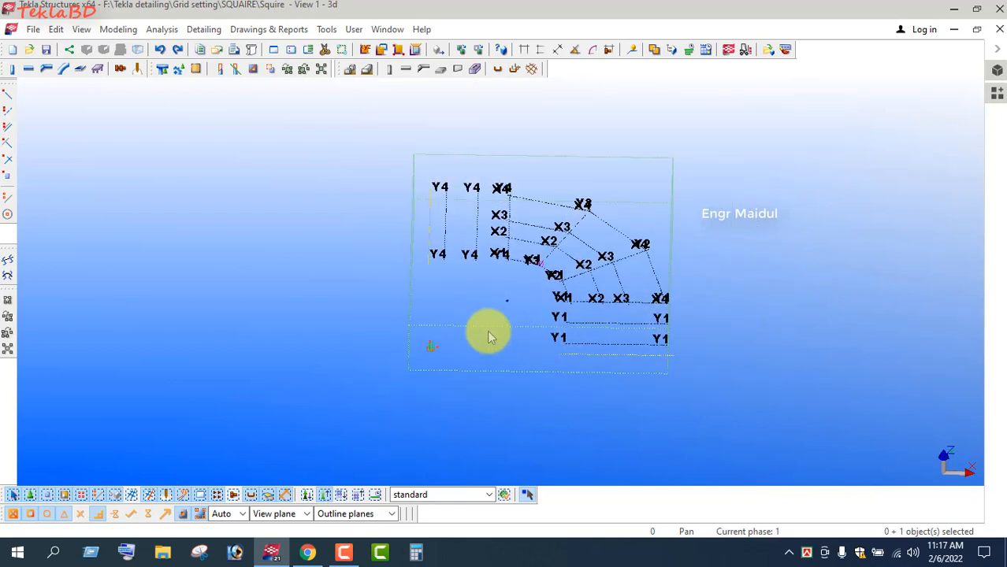
pyautogui.scroll(3, 575, 325)
pyautogui.scroll(1, 575, 329)
pyautogui.moveTo(623, 358); pyautogui.dragTo(383, 134)
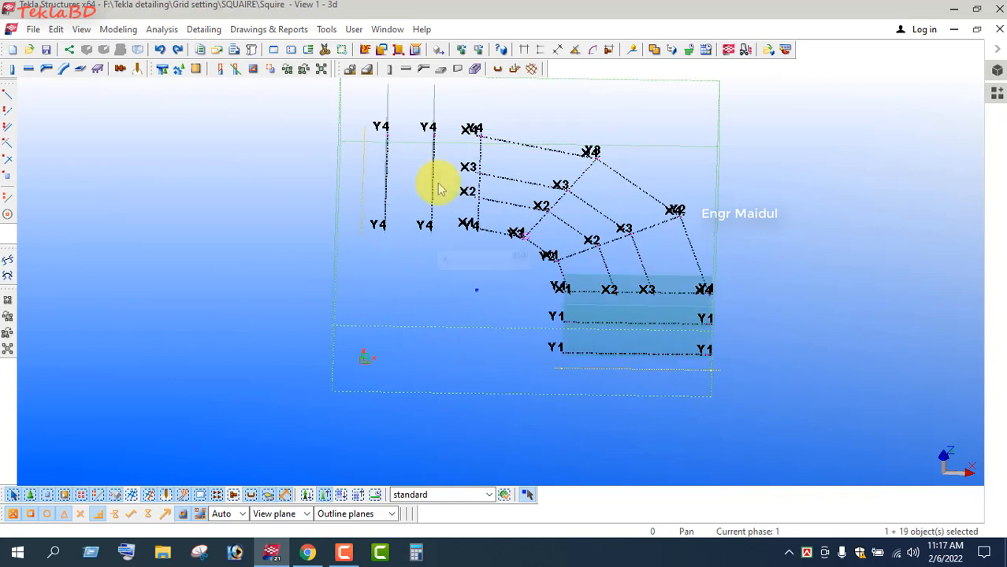
pyautogui.scroll(-2, 479, 224)
pyautogui.scroll(2, 529, 240)
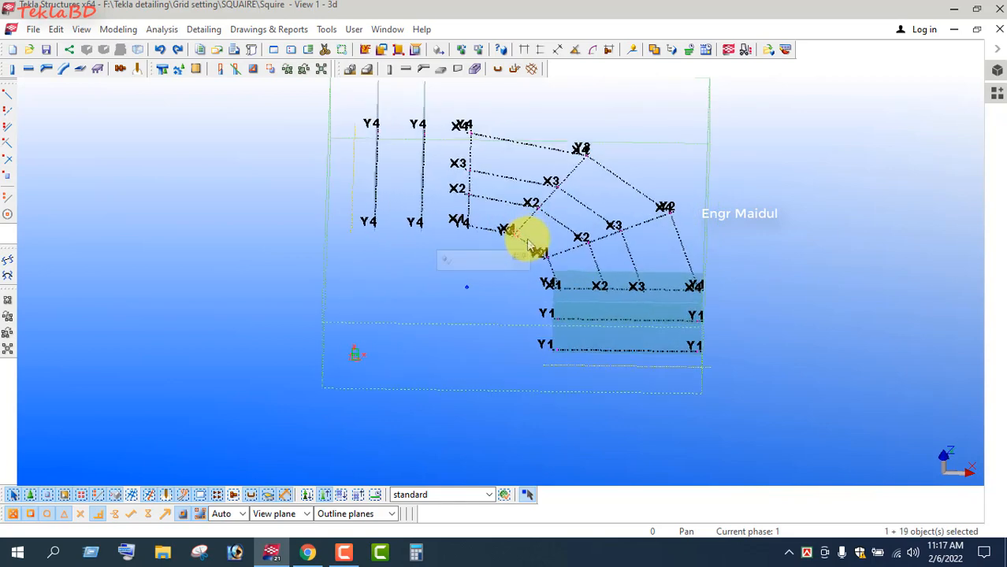
pyautogui.rightClick(741, 167)
pyautogui.moveTo(788, 207)
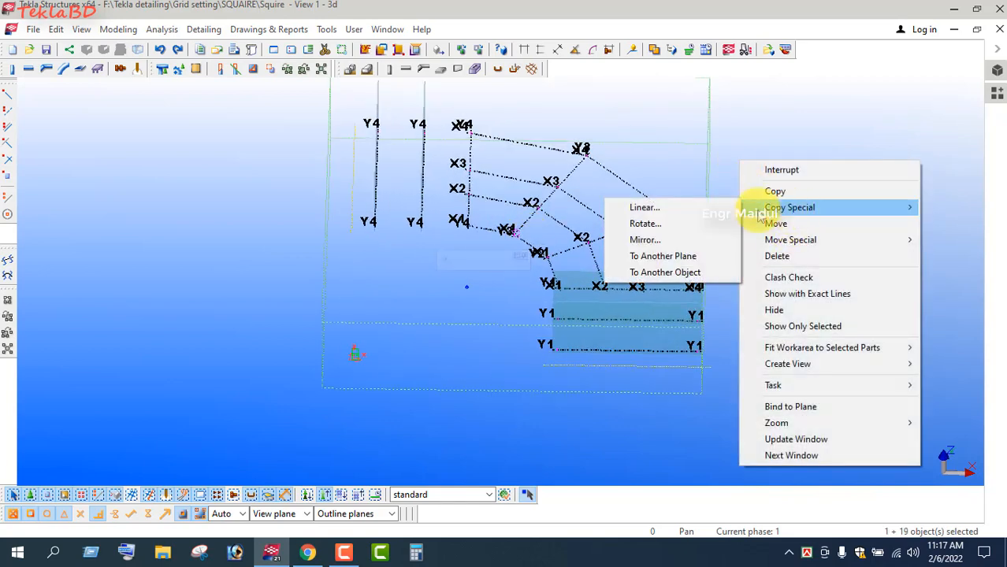
pyautogui.click(663, 238)
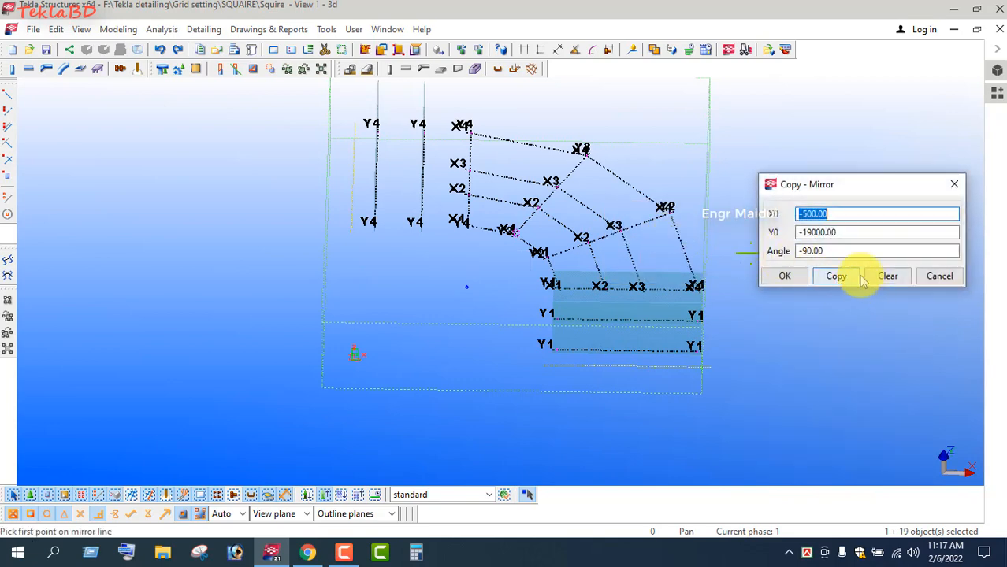
pyautogui.click(886, 277)
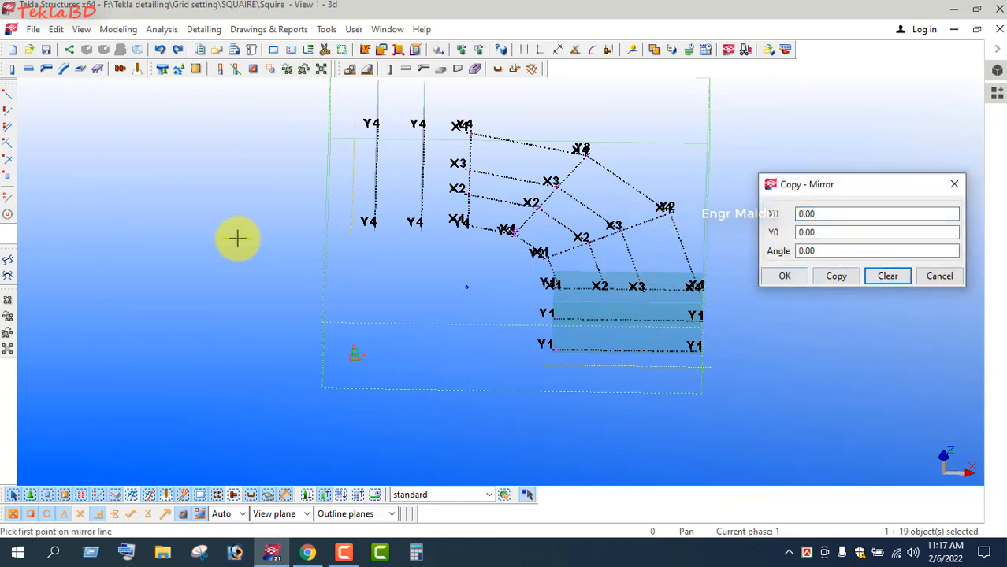
pyautogui.click(354, 123)
pyautogui.click(354, 223)
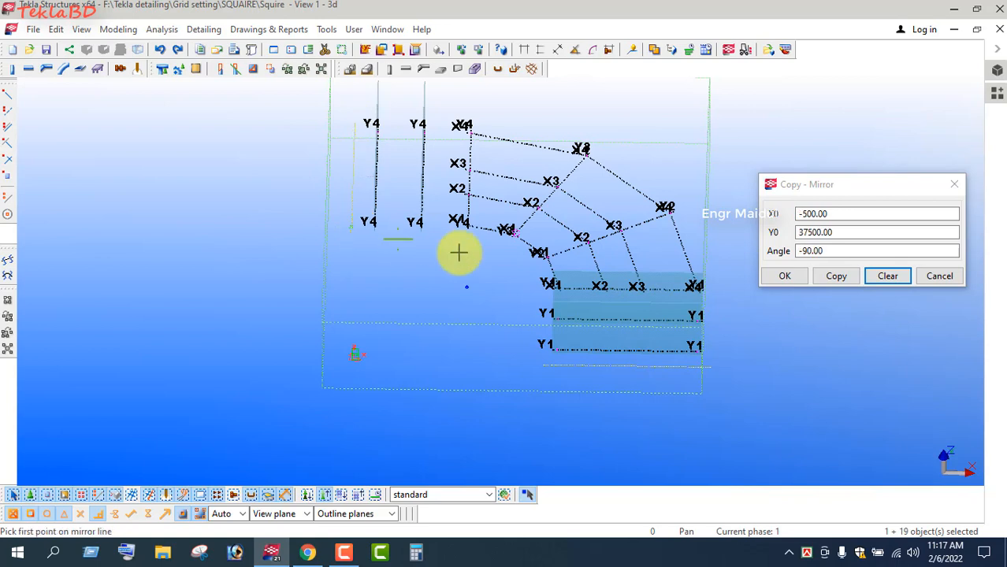
pyautogui.click(834, 277)
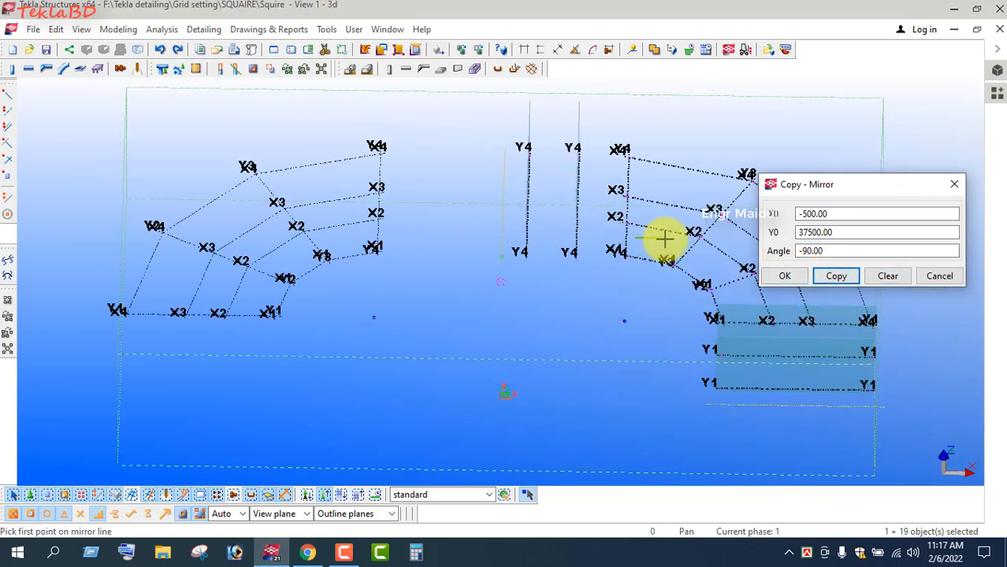
pyautogui.click(785, 276)
pyautogui.rightClick(799, 148)
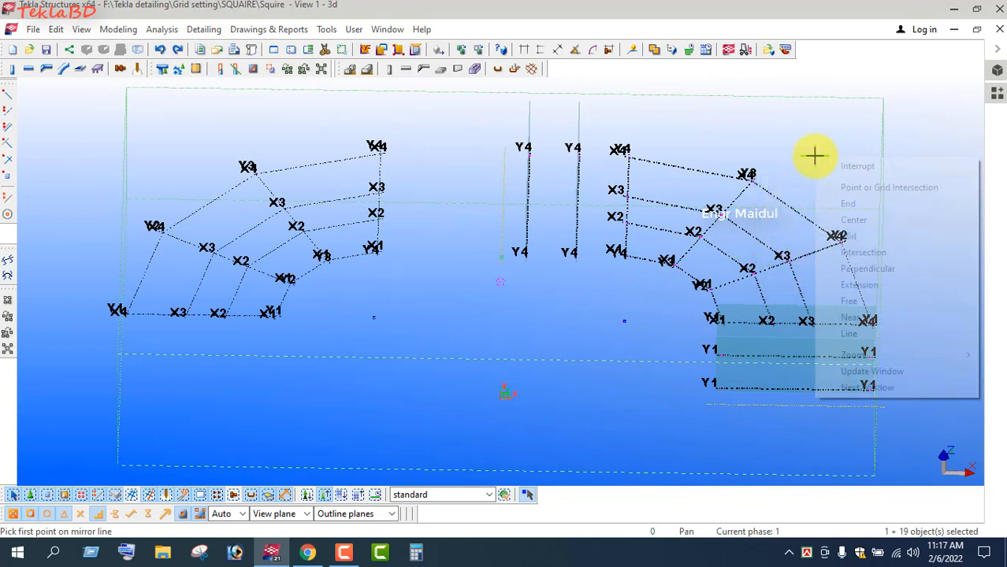
pyautogui.click(827, 168)
# Step: Redraw the 3d view
pyautogui.scroll(3, 580, 288)
pyautogui.click(580, 288)
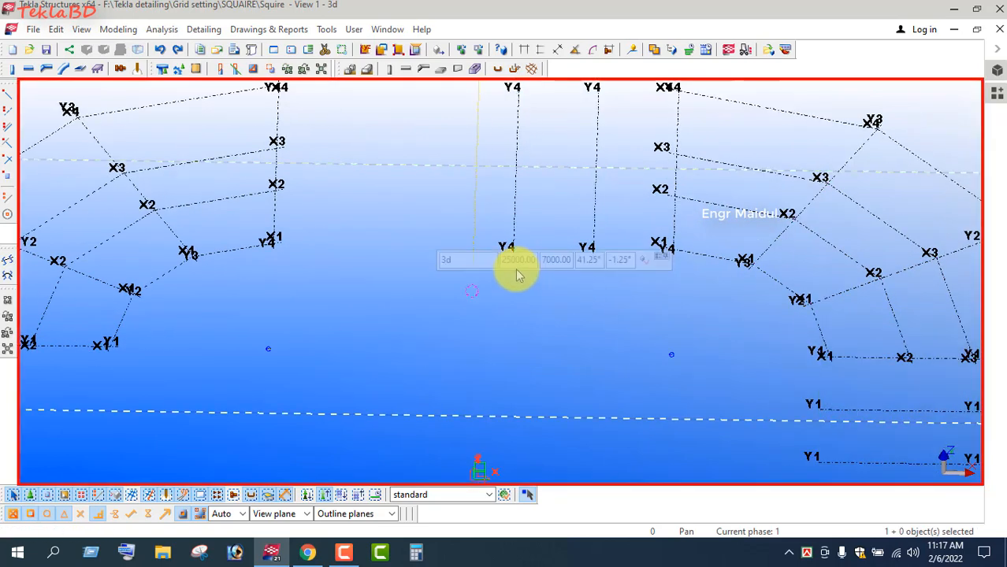
pyautogui.rightClick(391, 276)
pyautogui.click(463, 357)
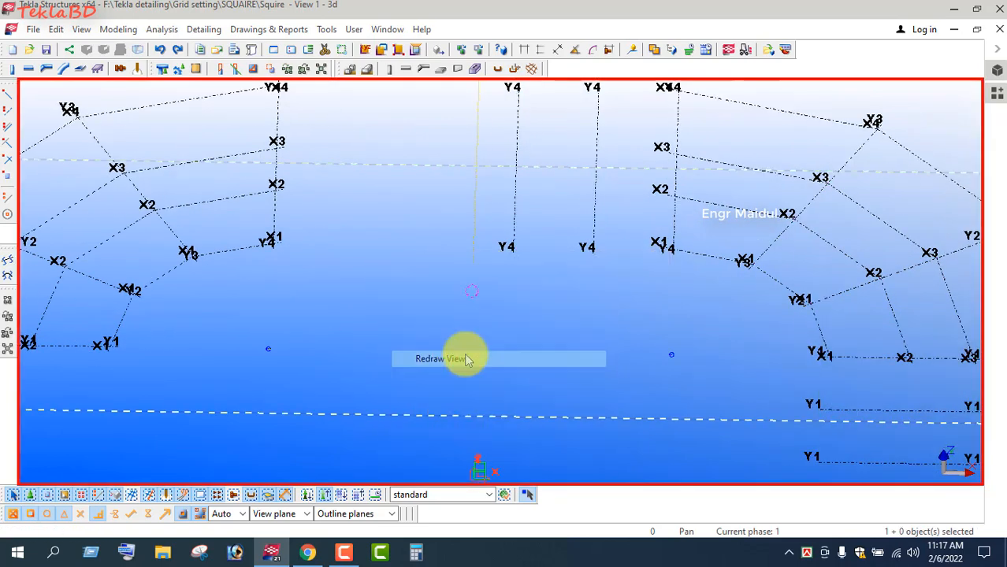
# Step: Mirror-copy the two copied Y4 grid lines about the construction line beside them, using X0 -500, Y0 37500 and angle -90, and end the command
pyautogui.scroll(-2, 461, 315)
pyautogui.moveTo(564, 276); pyautogui.dragTo(494, 229)
pyautogui.click(547, 304)
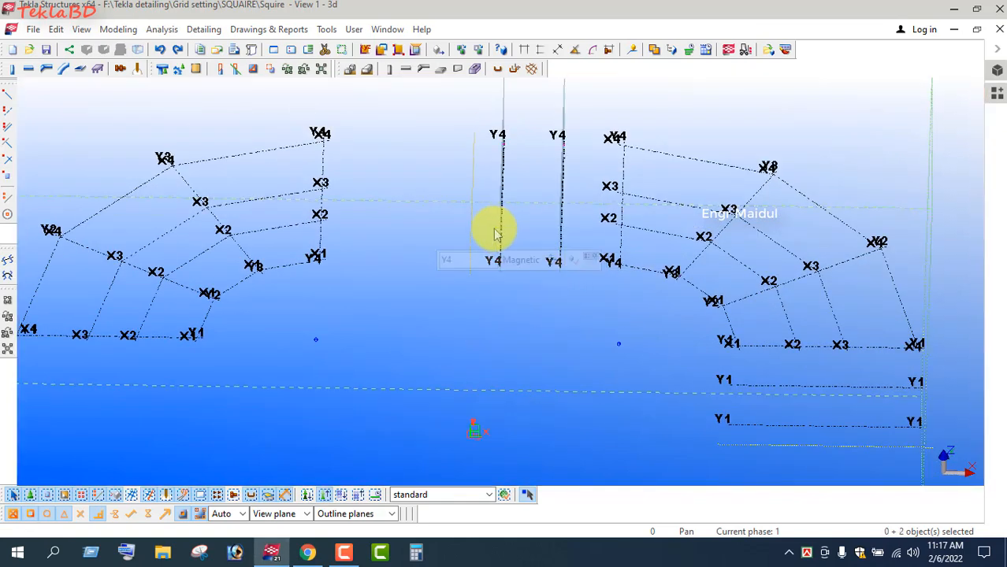
pyautogui.rightClick(447, 318)
pyautogui.moveTo(590, 67)
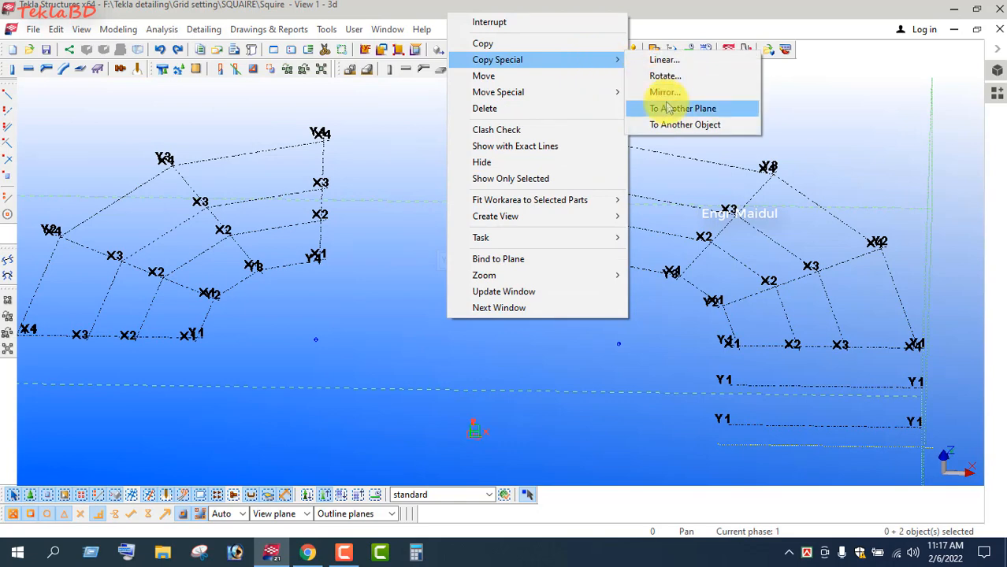
pyautogui.click(666, 91)
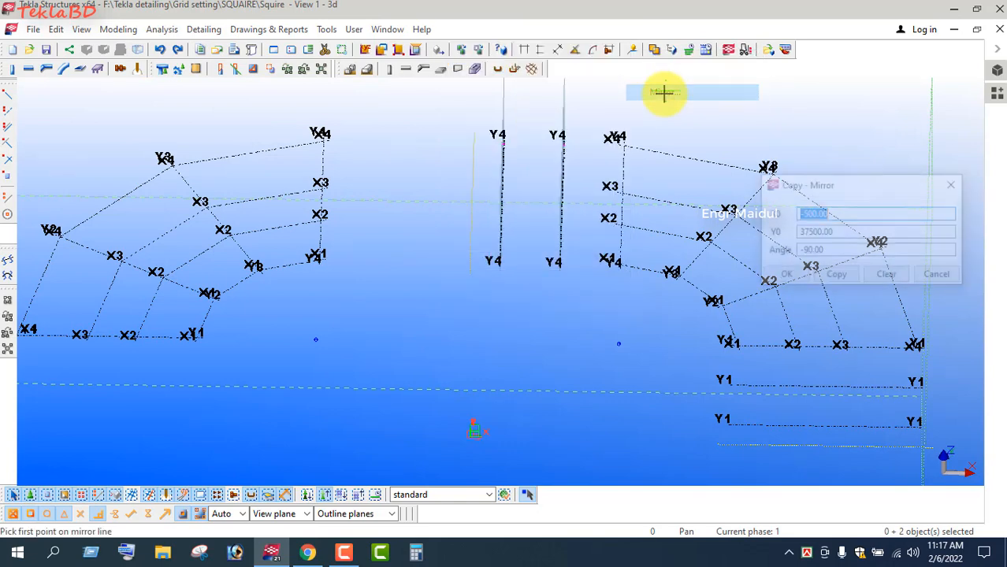
pyautogui.click(886, 273)
pyautogui.click(473, 135)
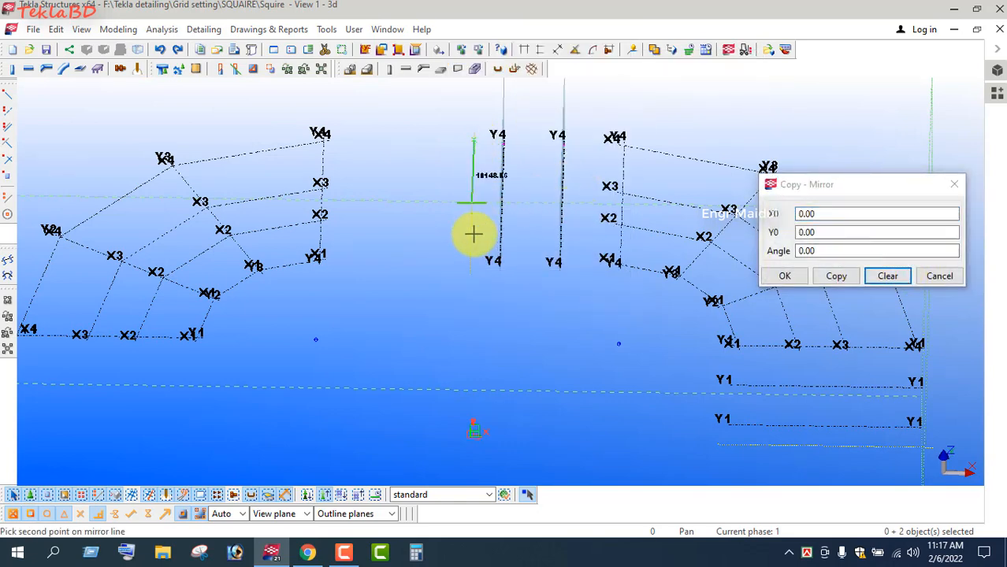
pyautogui.click(469, 261)
pyautogui.click(833, 276)
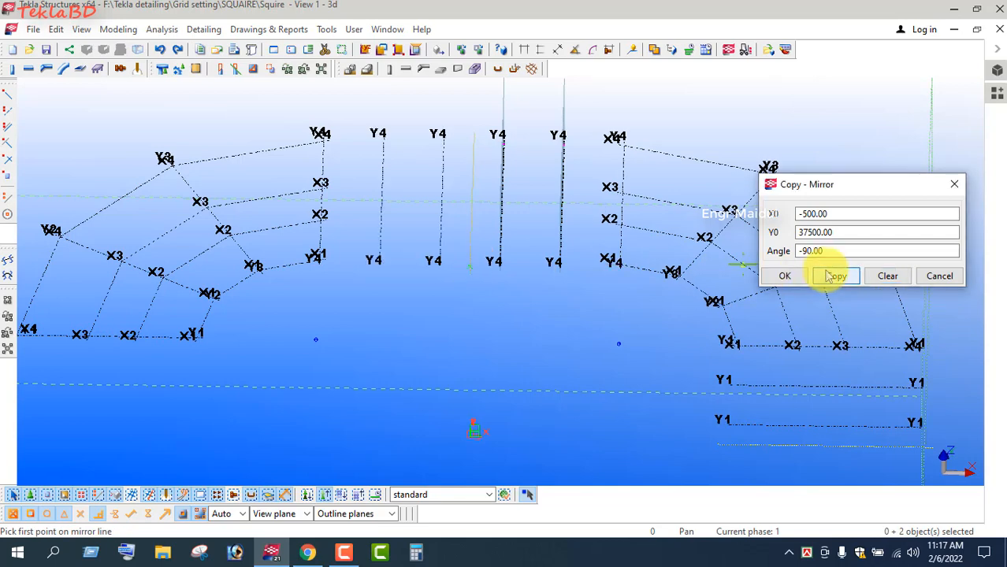
pyautogui.click(785, 276)
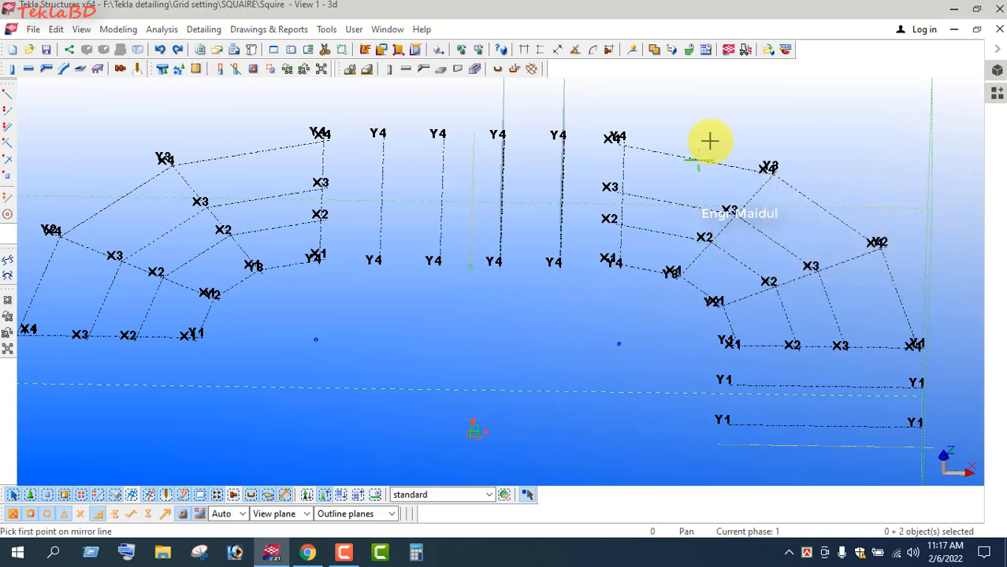
pyautogui.rightClick(709, 140)
pyautogui.click(706, 128)
# Step: Mirror-copy the two copied Y1 grid lines about the construction line between the Y4 lines, using X0 -500, Y0 37500 and angle -90, and end the command
pyautogui.scroll(-2, 488, 163)
pyautogui.scroll(-1, 489, 164)
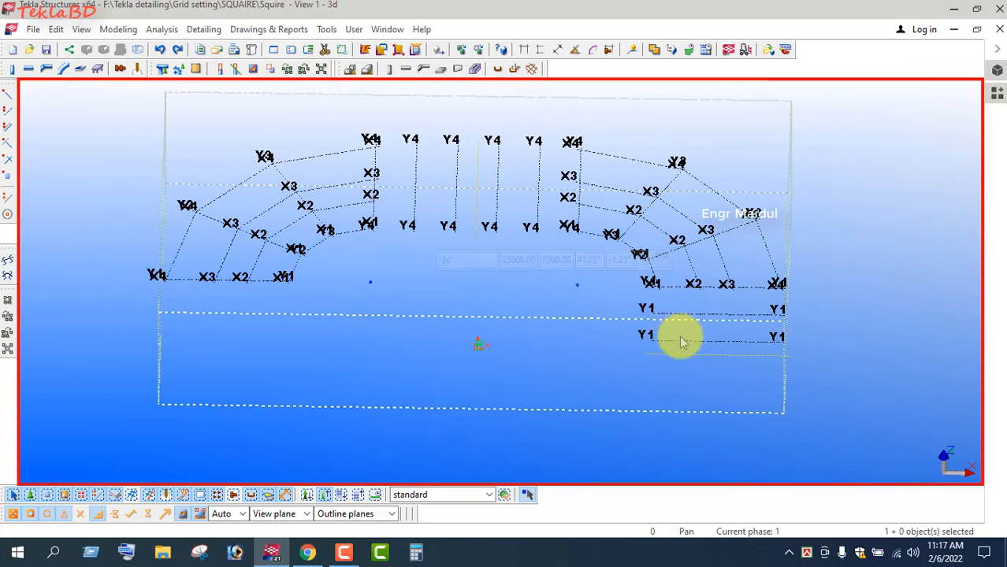
pyautogui.scroll(2, 695, 349)
pyautogui.moveTo(705, 349); pyautogui.dragTo(671, 282)
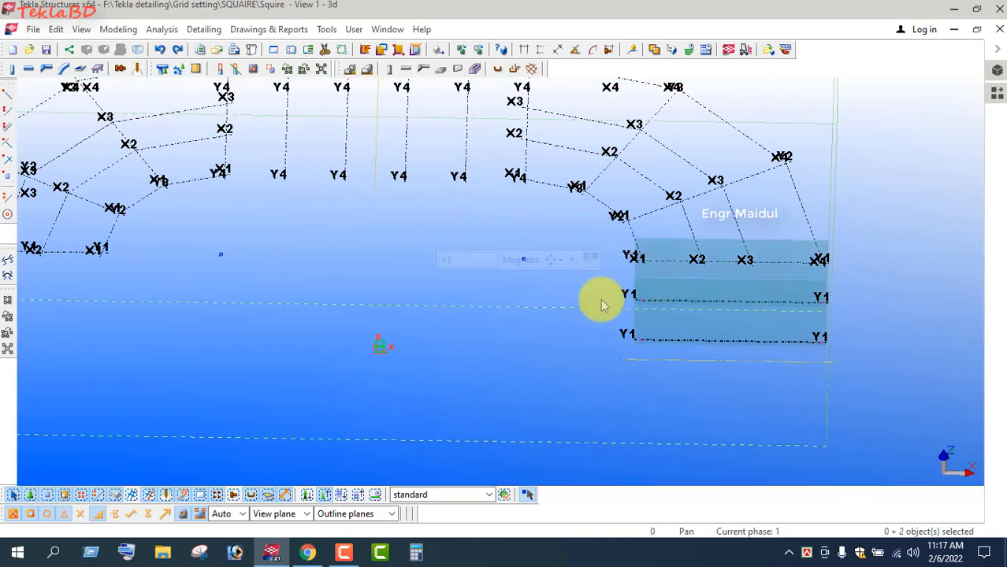
pyautogui.rightClick(562, 283)
pyautogui.moveTo(607, 279)
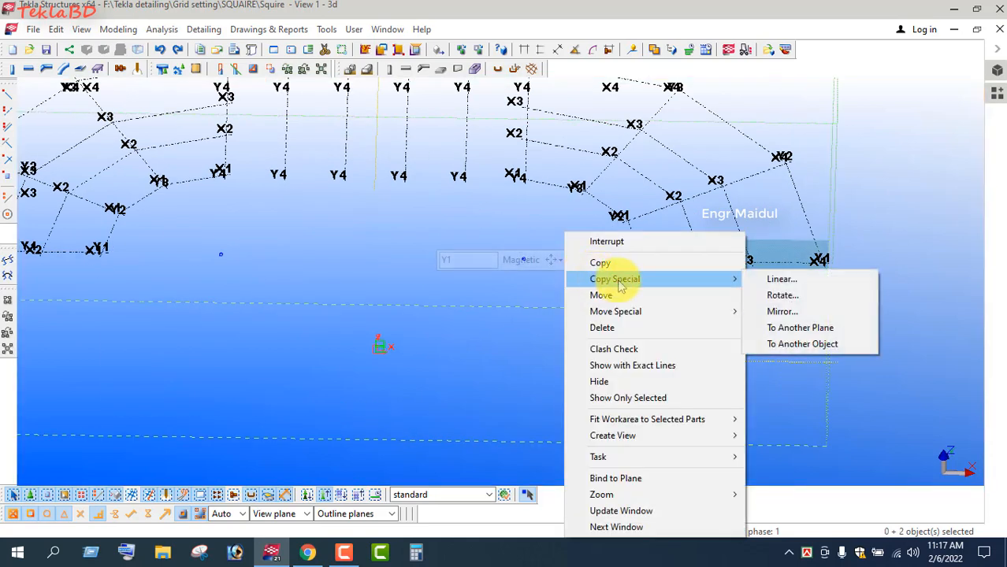
pyautogui.click(839, 315)
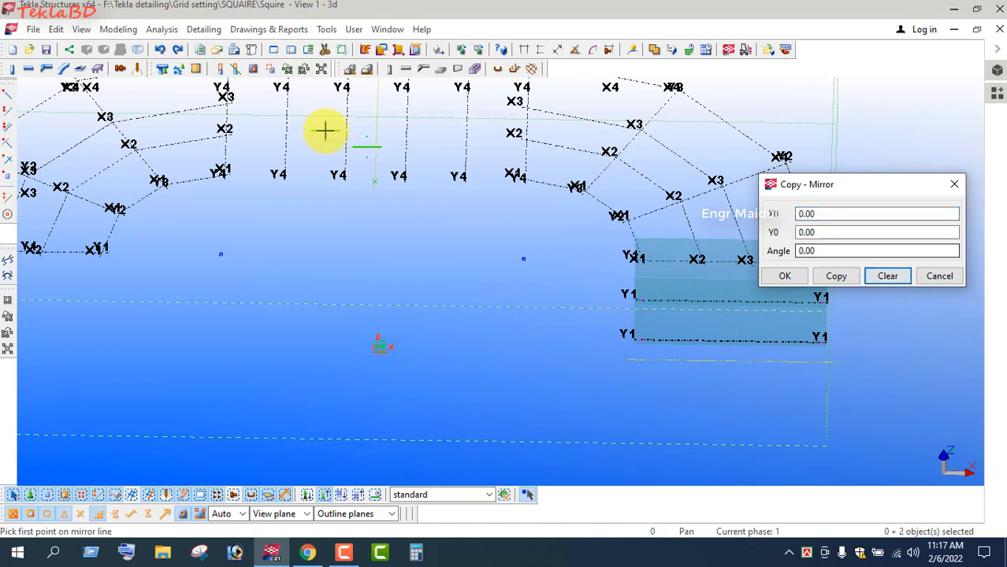
pyautogui.scroll(-3, 367, 250)
pyautogui.click(373, 169)
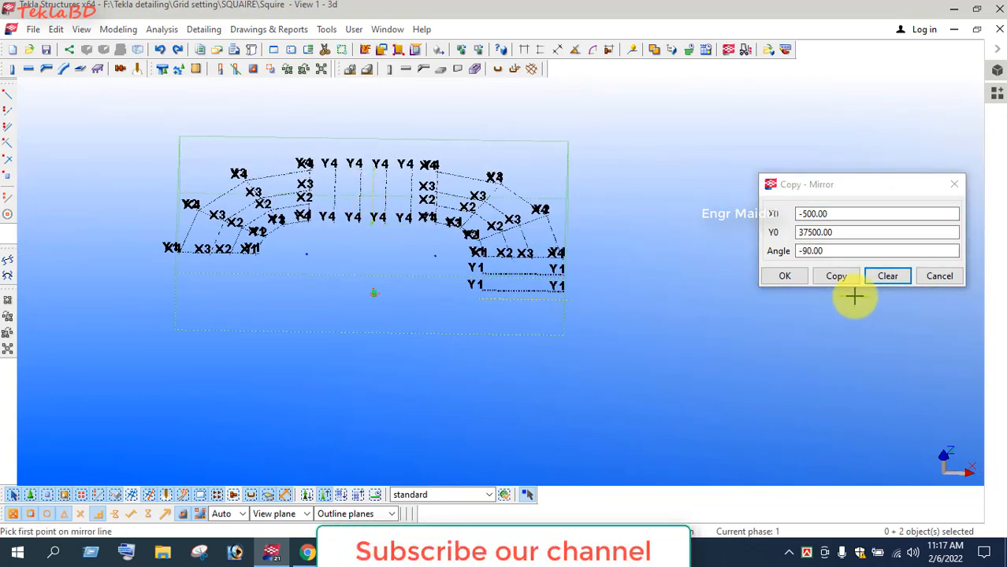
pyautogui.click(822, 282)
pyautogui.click(786, 277)
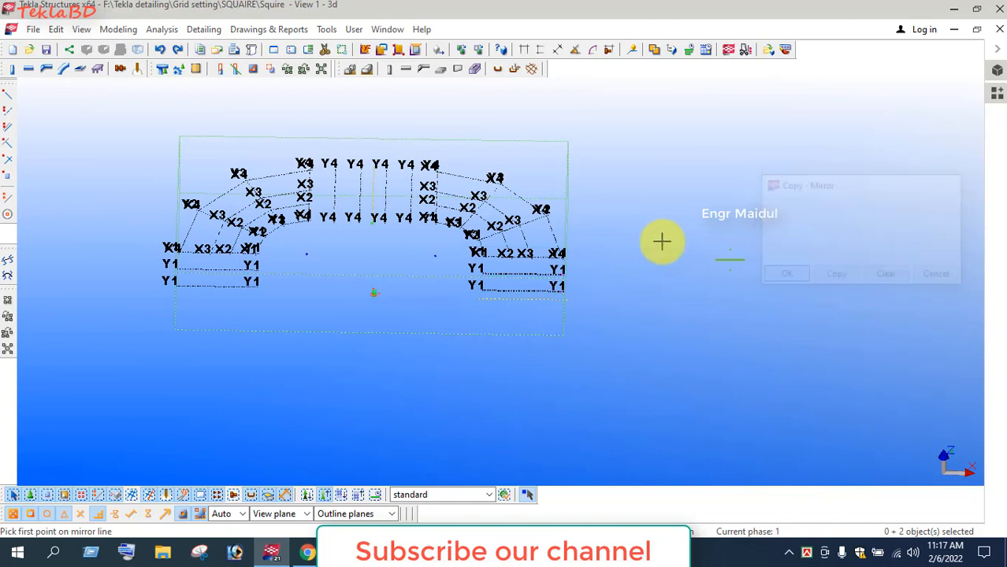
pyautogui.rightClick(636, 187)
pyautogui.click(650, 200)
# Step: Mirror-copy the upper half of the layout about the construction line below the Y1 lines with X0 21500, Y0 -500, angle 0, expanding the work area
pyautogui.scroll(-2, 555, 281)
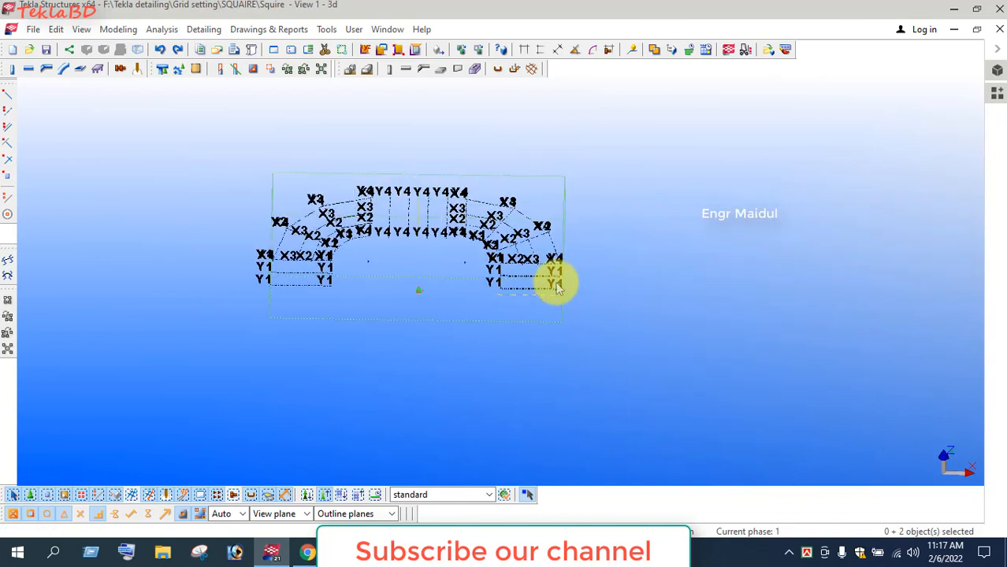
pyautogui.scroll(5, 427, 260)
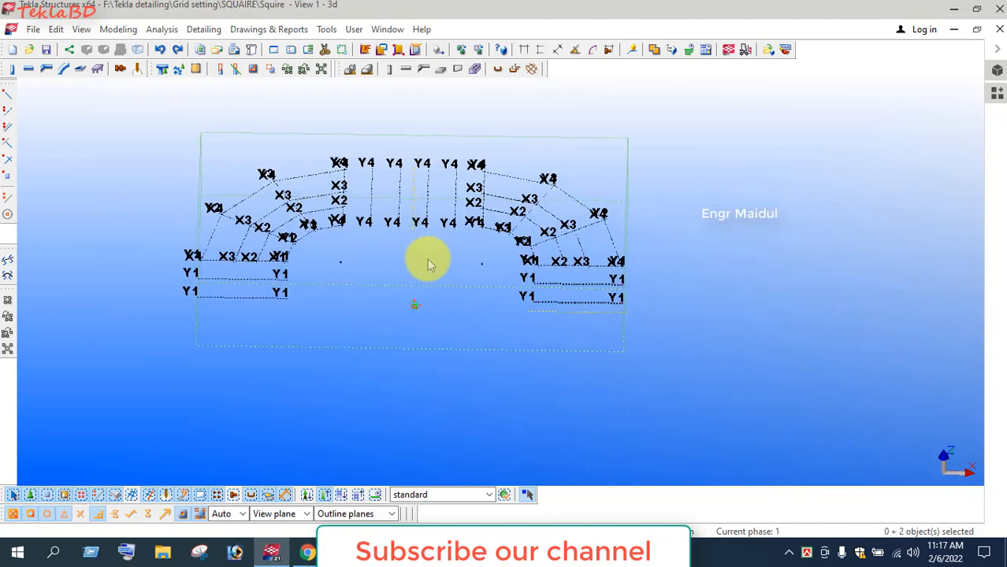
pyautogui.click(774, 324)
pyautogui.moveTo(505, 264); pyautogui.dragTo(93, 102)
pyautogui.scroll(-2, 229, 203)
pyautogui.rightClick(674, 215)
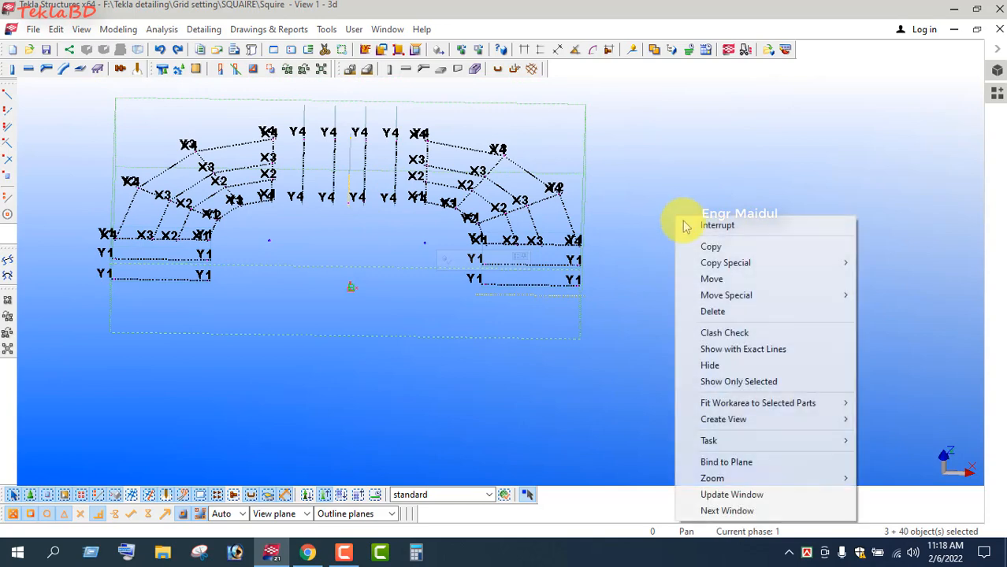
pyautogui.moveTo(739, 265)
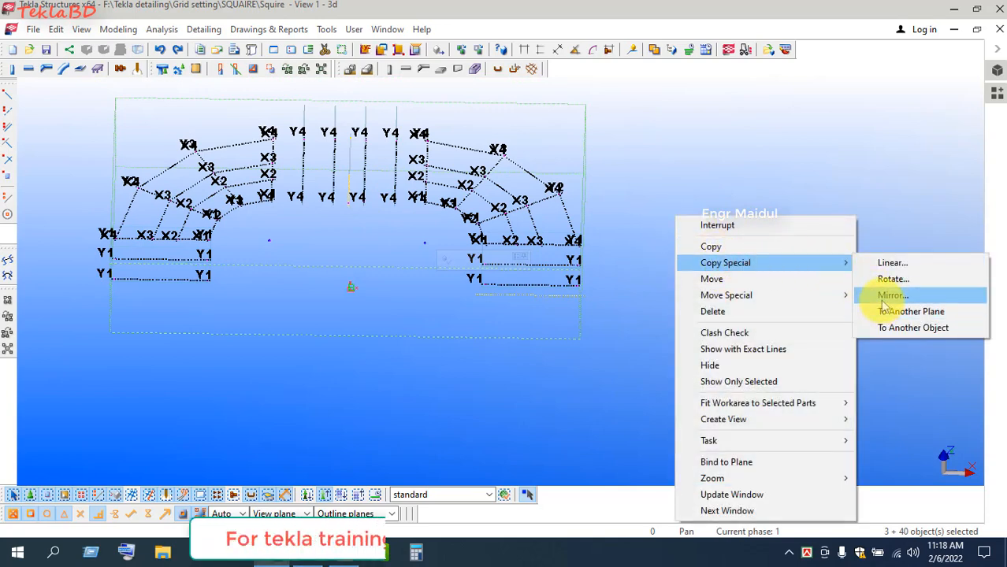
pyautogui.click(883, 294)
pyautogui.click(882, 276)
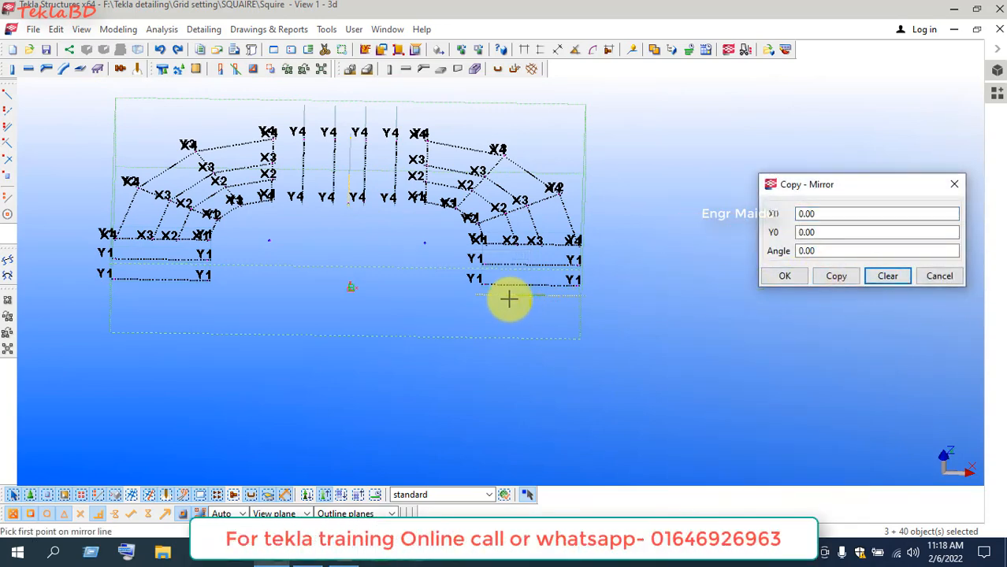
pyautogui.click(482, 297)
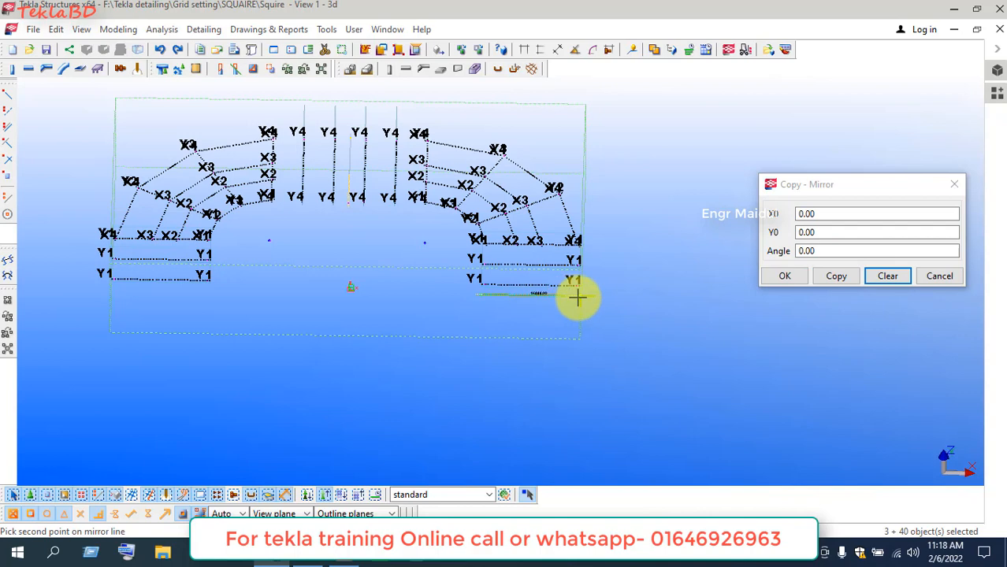
pyautogui.click(833, 277)
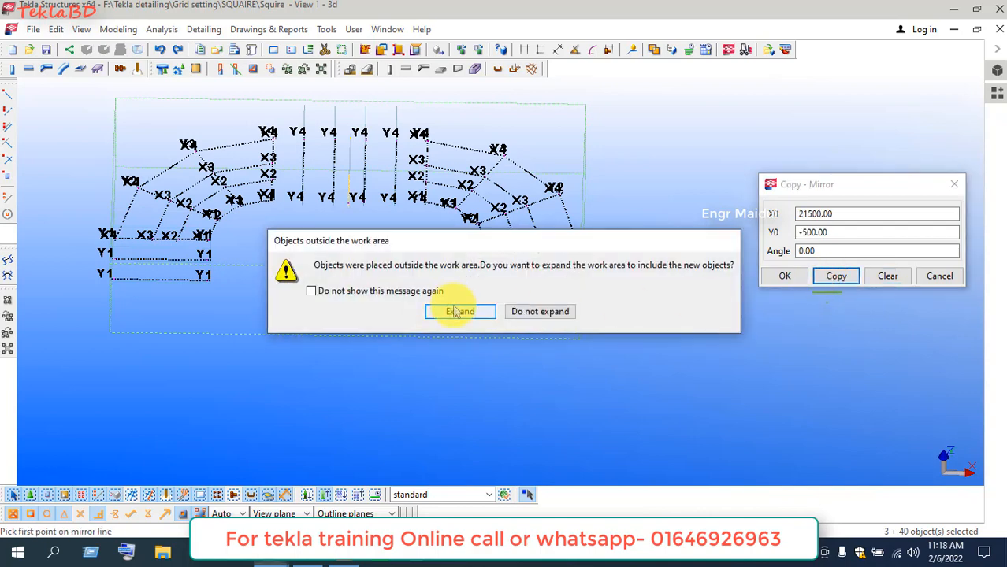
pyautogui.click(461, 312)
pyautogui.scroll(-2, 454, 308)
pyautogui.scroll(-2, 393, 292)
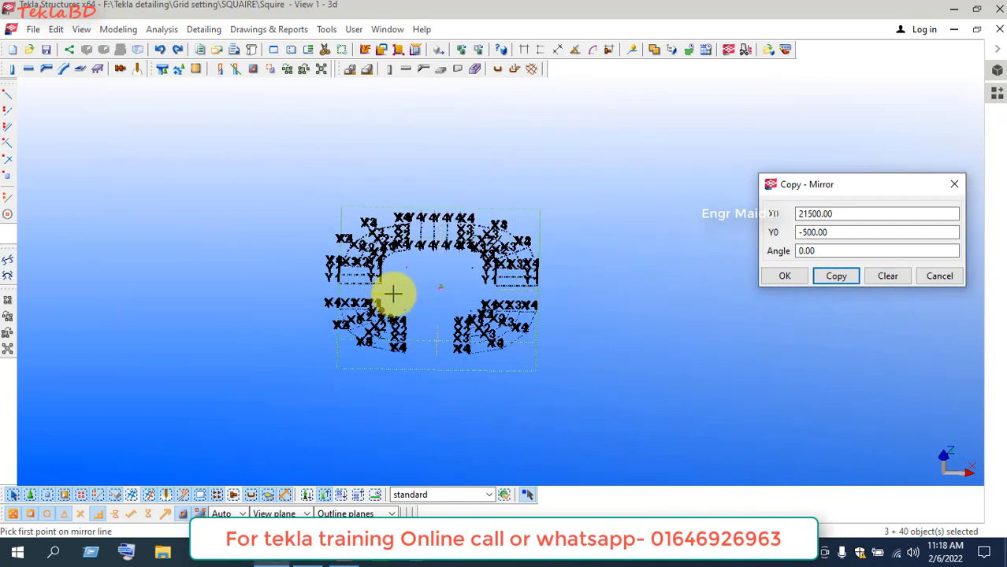
pyautogui.scroll(4, 427, 242)
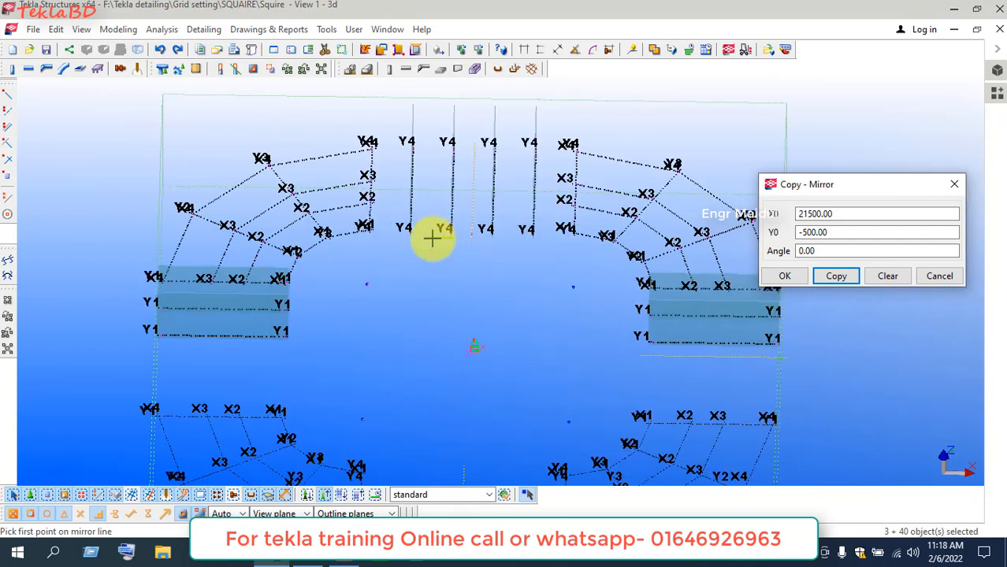
pyautogui.click(777, 285)
pyautogui.rightClick(841, 217)
pyautogui.click(842, 219)
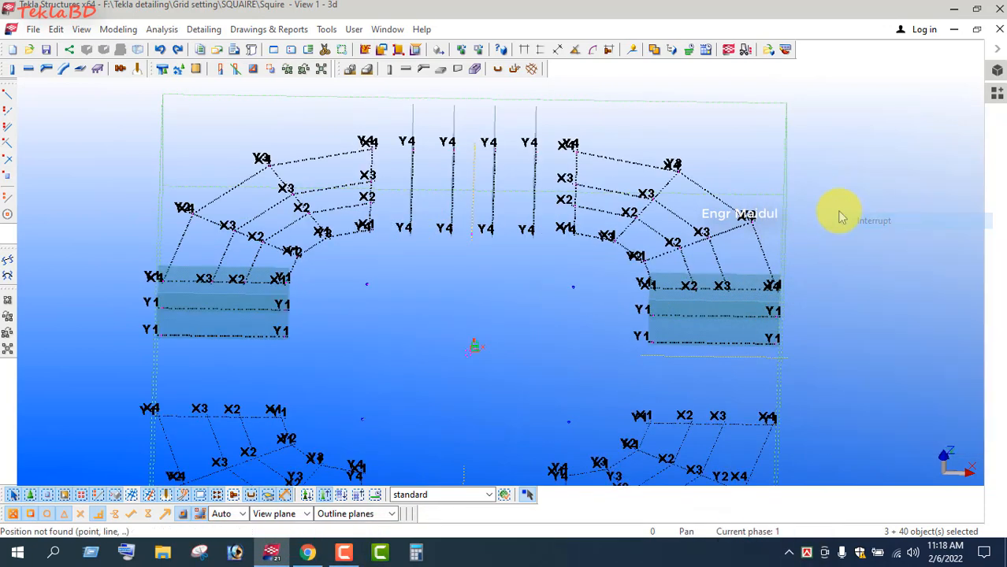
# Step: Mirror-copy the two Y1 grid lines on each side about the construction line below them, using X0 21500, Y0 -500 and angle 0
pyautogui.click(757, 331)
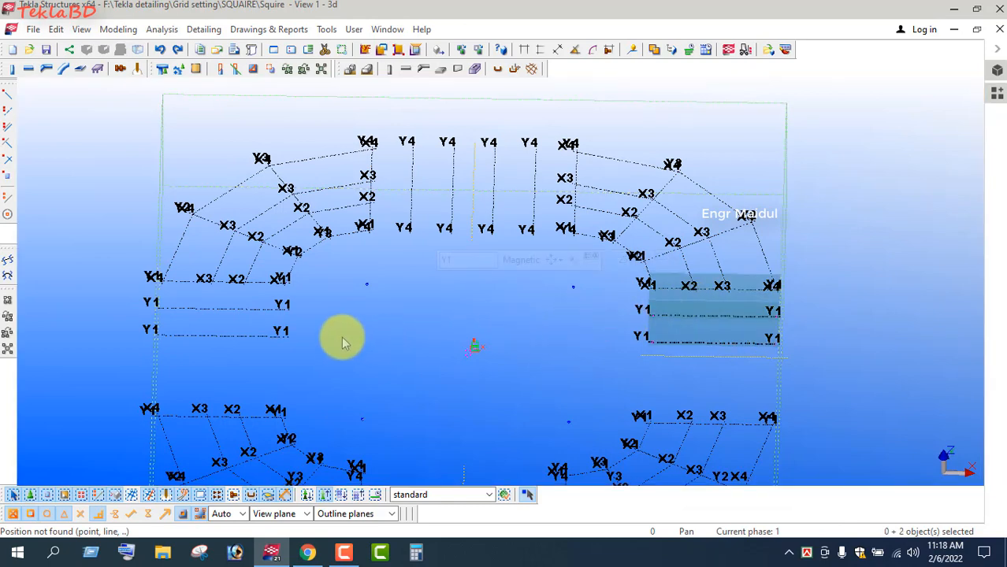
pyautogui.keyDown('ctrl'); pyautogui.moveTo(305, 349); pyautogui.dragTo(261, 300); pyautogui.keyUp('ctrl')
pyautogui.rightClick(363, 323)
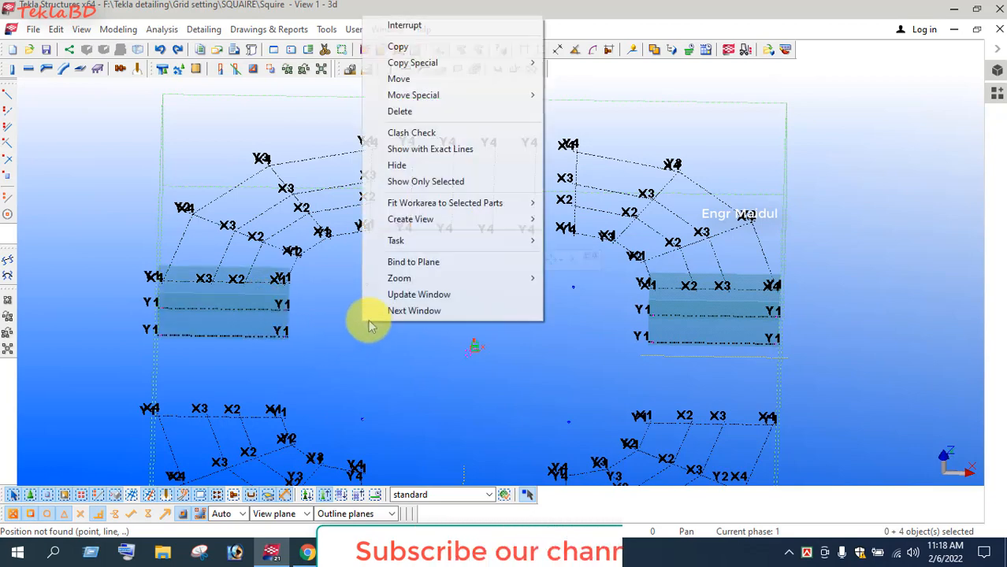
pyautogui.moveTo(464, 63)
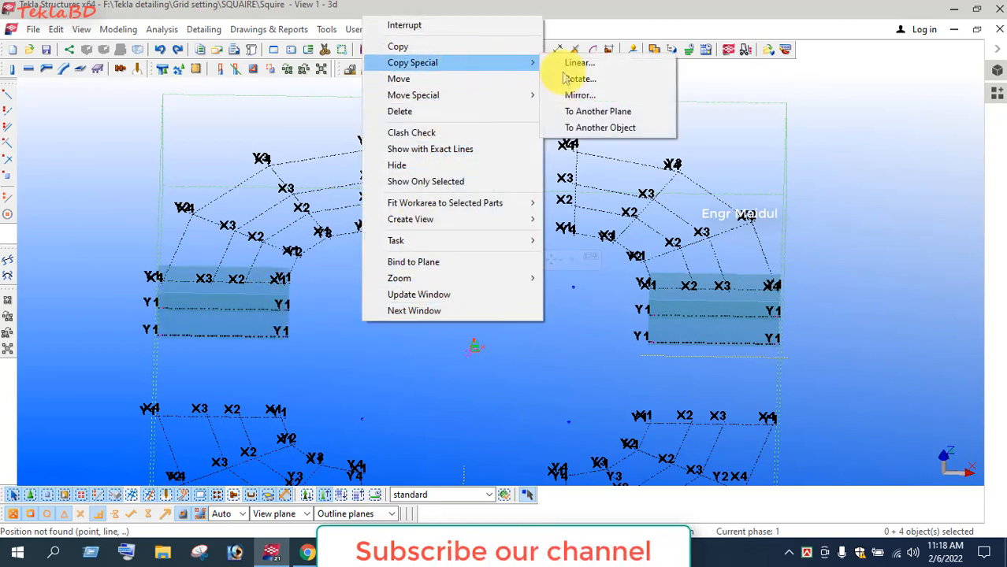
pyautogui.click(575, 94)
pyautogui.click(888, 276)
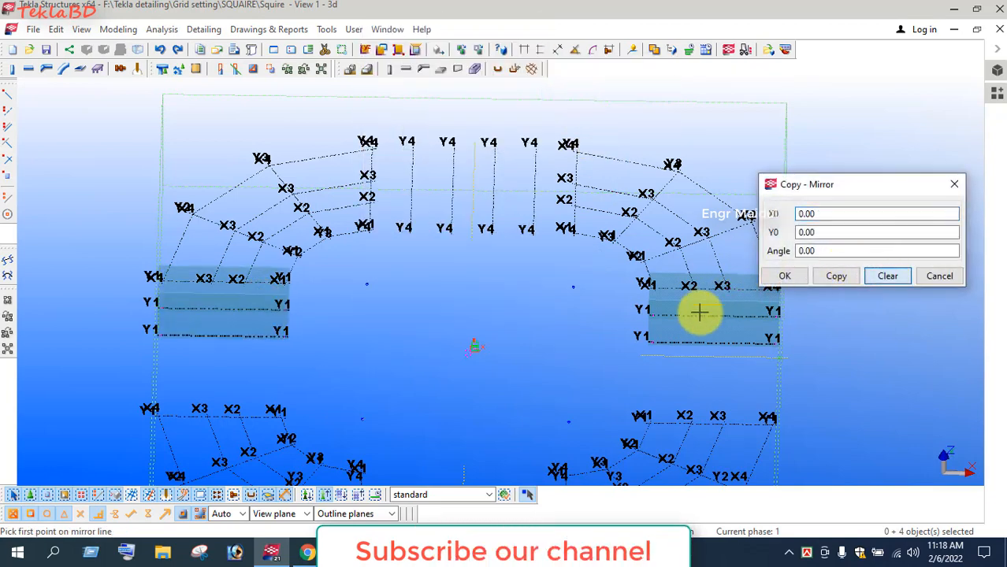
pyautogui.click(654, 355)
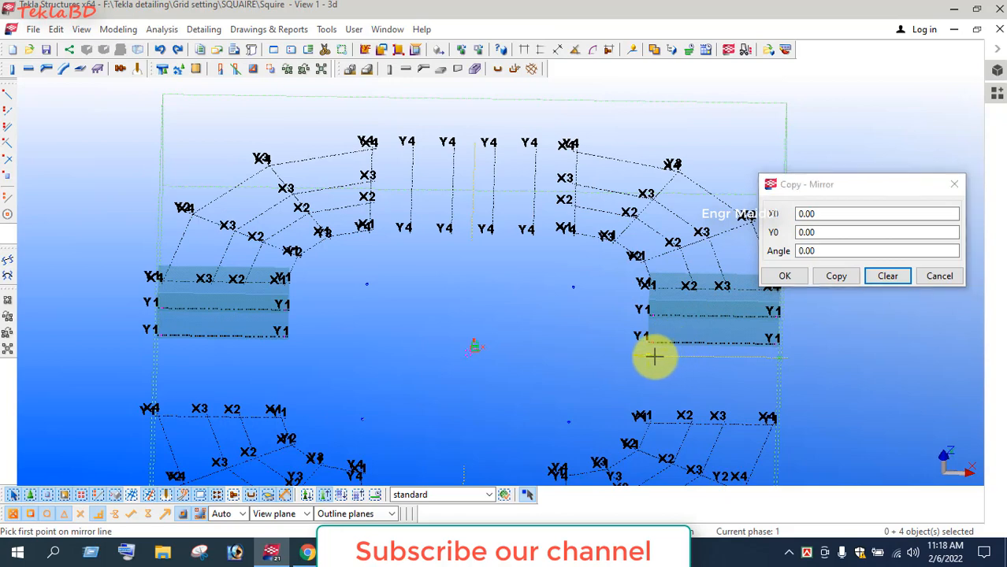
pyautogui.click(773, 359)
pyautogui.click(837, 276)
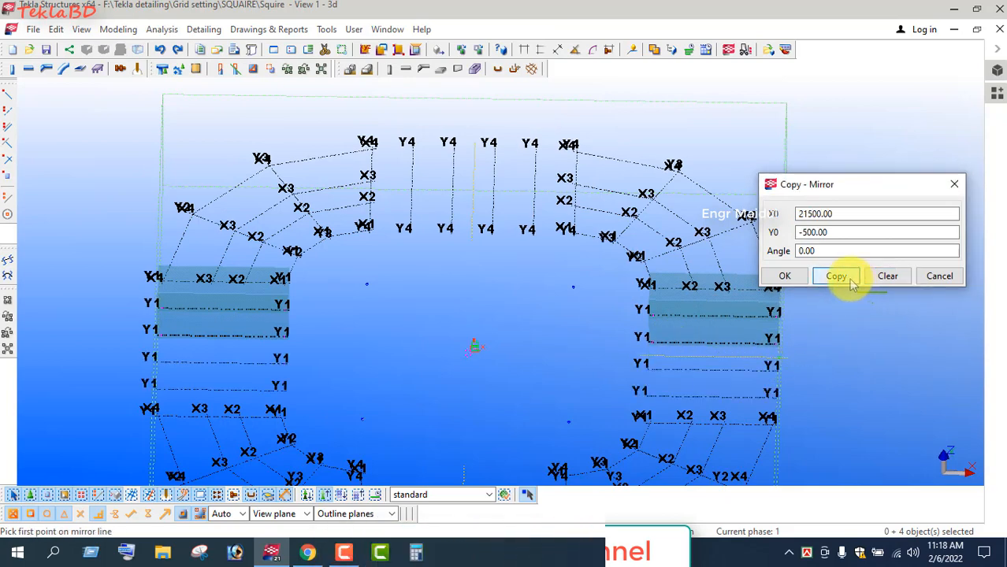
pyautogui.click(790, 276)
pyautogui.rightClick(832, 190)
pyautogui.click(847, 198)
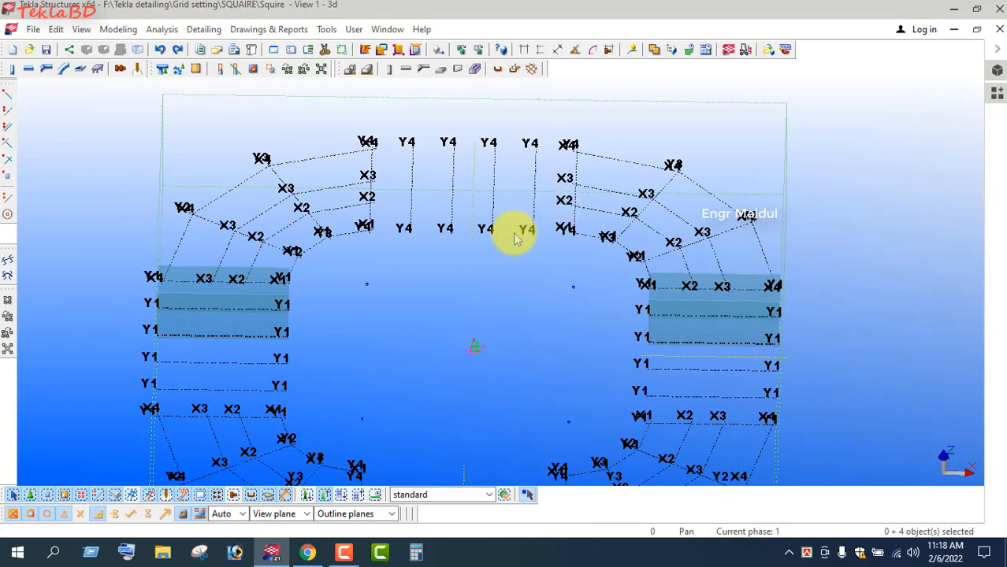
# Step: Mirror-copy the four upper Y4 grid lines about the construction line between the Y1 lines, using X0 21500, Y0 -500 and angle 0
pyautogui.click(515, 239)
pyautogui.moveTo(543, 239); pyautogui.dragTo(396, 206)
pyautogui.rightClick(699, 131)
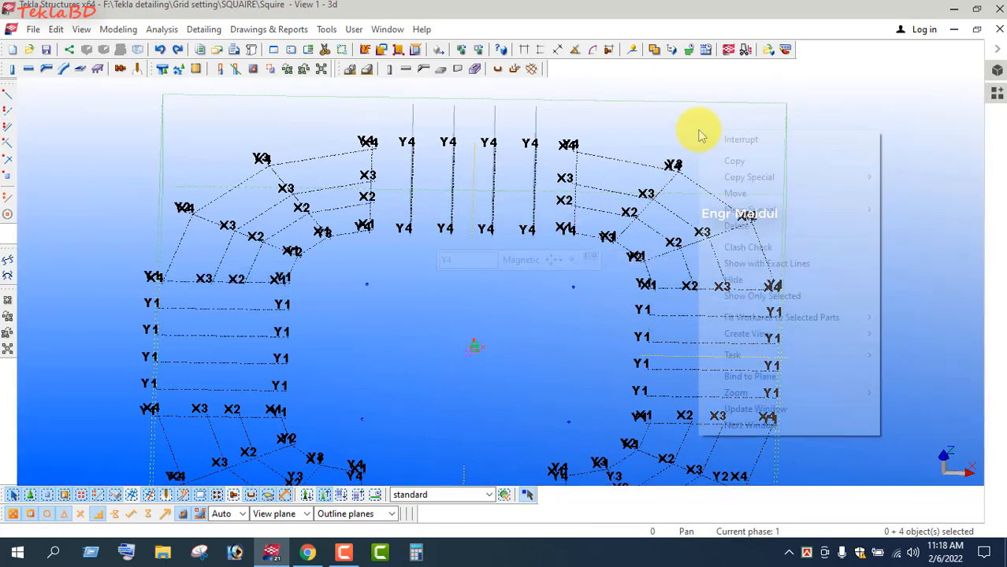
pyautogui.moveTo(775, 186)
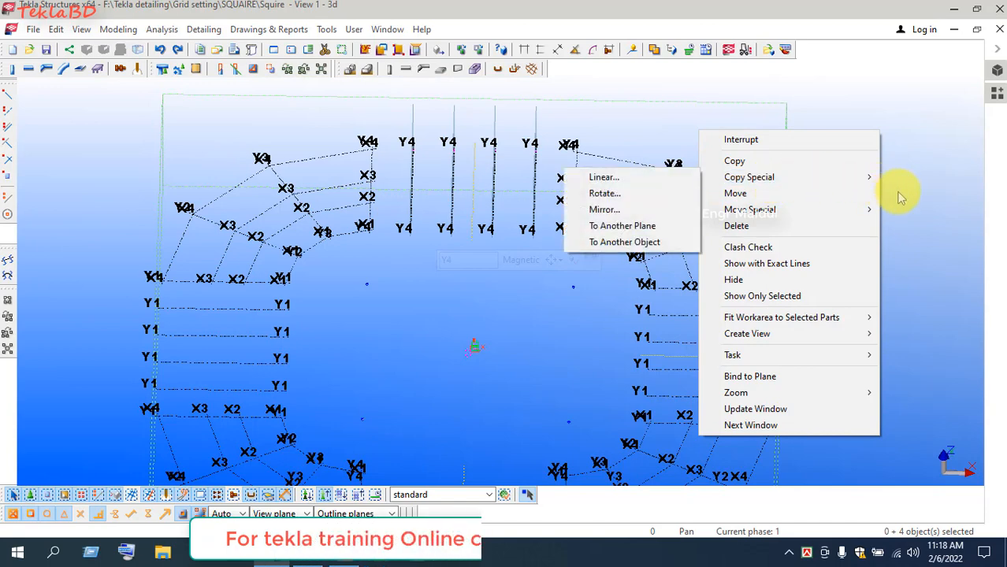
pyautogui.click(641, 208)
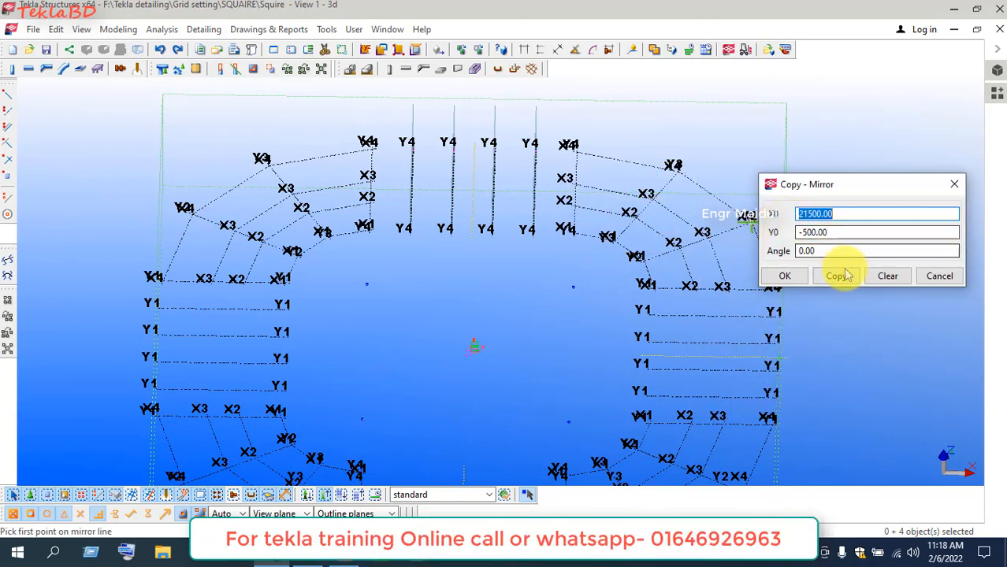
pyautogui.click(888, 276)
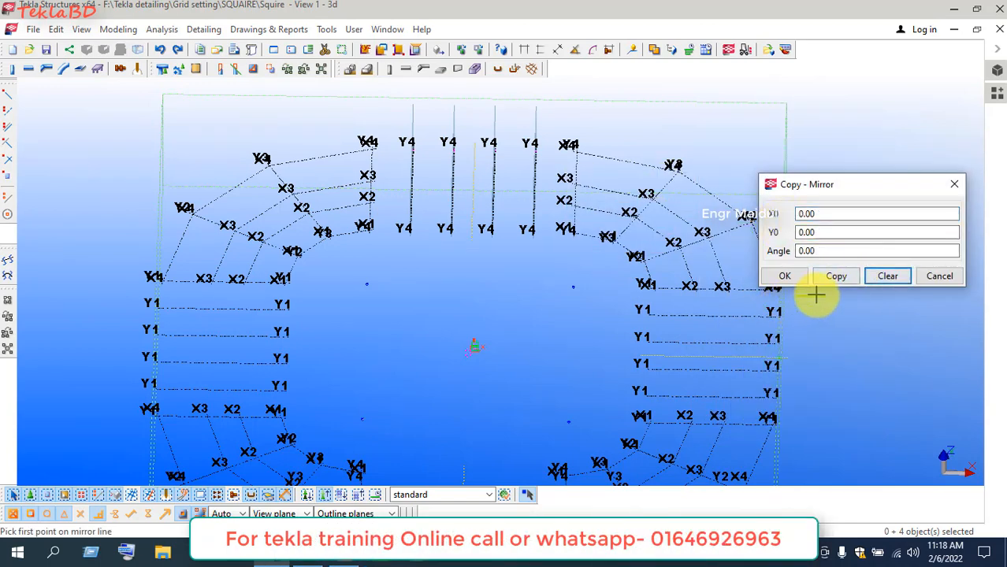
pyautogui.click(646, 359)
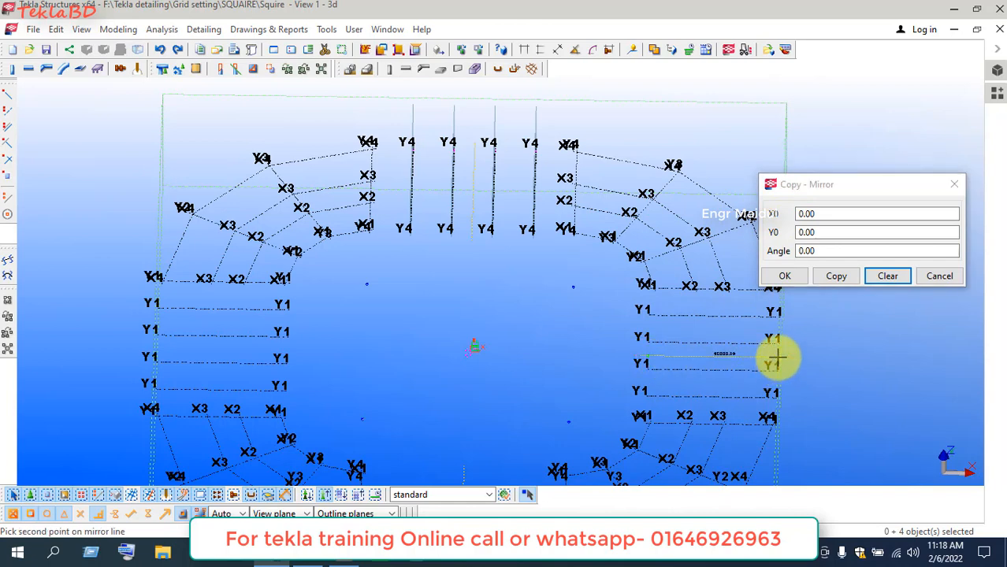
pyautogui.click(777, 359)
pyautogui.click(836, 277)
pyautogui.scroll(-3, 521, 248)
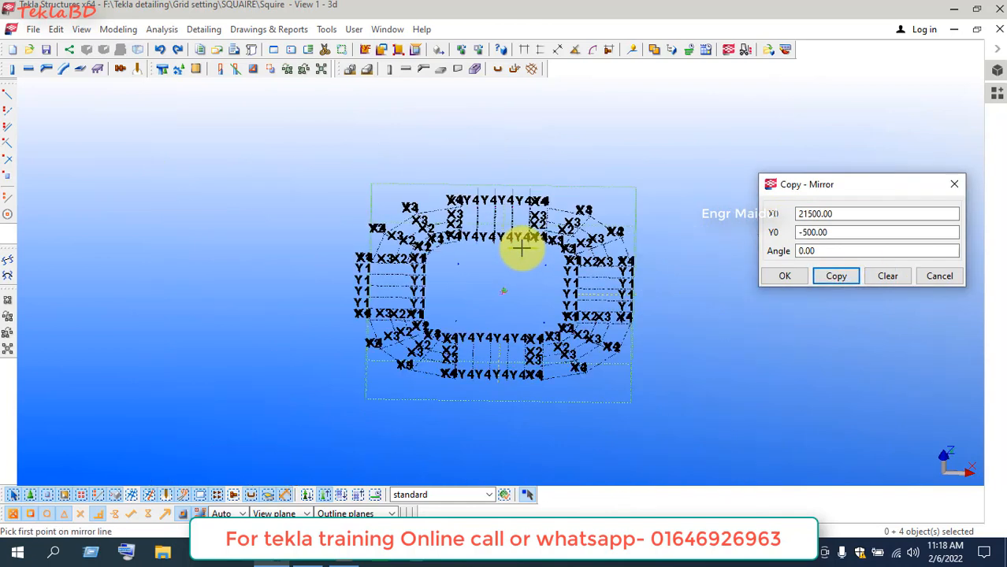
pyautogui.scroll(3, 537, 335)
pyautogui.click(796, 277)
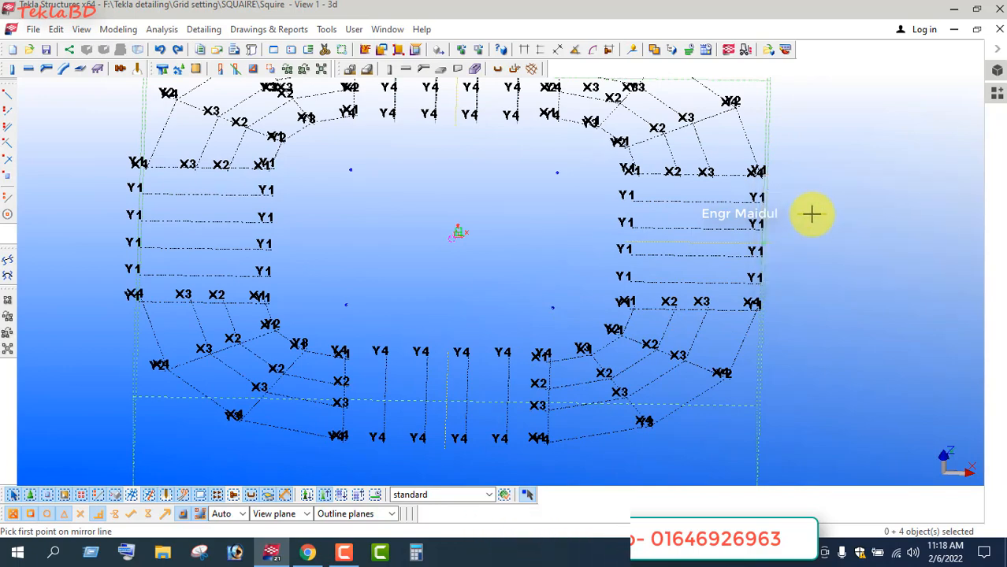
pyautogui.doubleClick(825, 220)
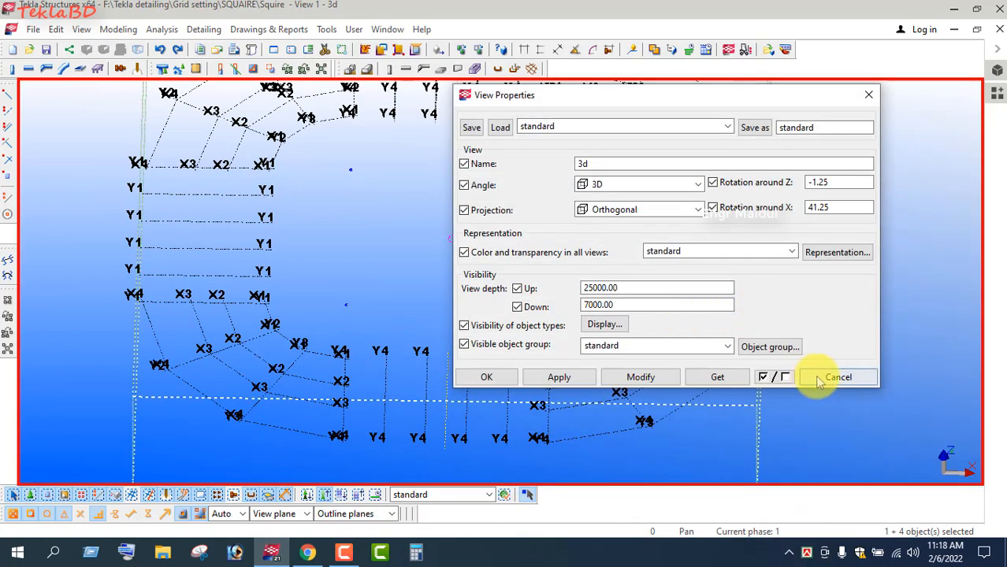
pyautogui.click(837, 378)
# Step: Try to add a grid line across the upper Y4 lines, joining the X4 ends of the two upper corner grids
pyautogui.scroll(-3, 585, 371)
pyautogui.scroll(1, 508, 152)
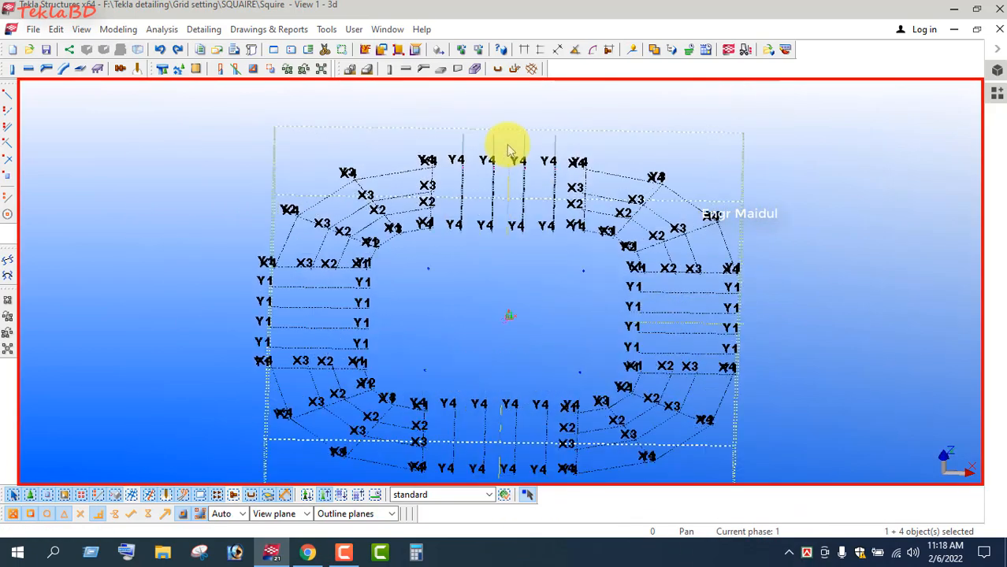
pyautogui.scroll(5, 508, 152)
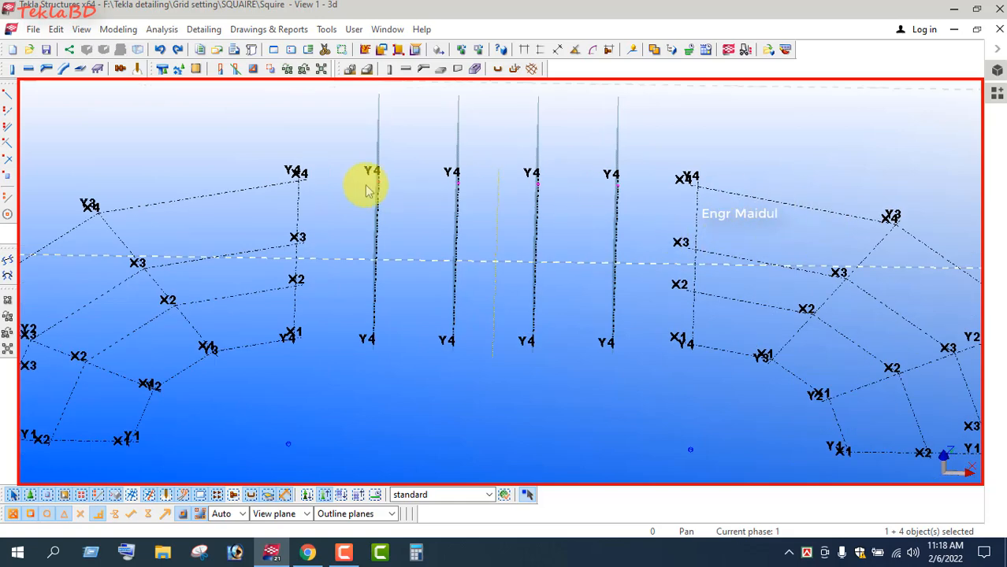
pyautogui.scroll(-2, 490, 225)
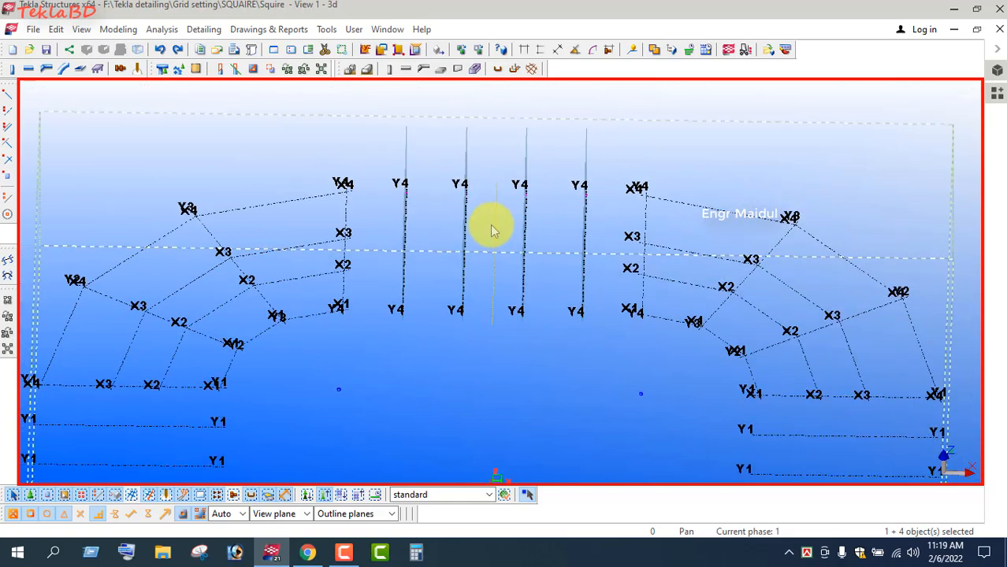
pyautogui.click(119, 29)
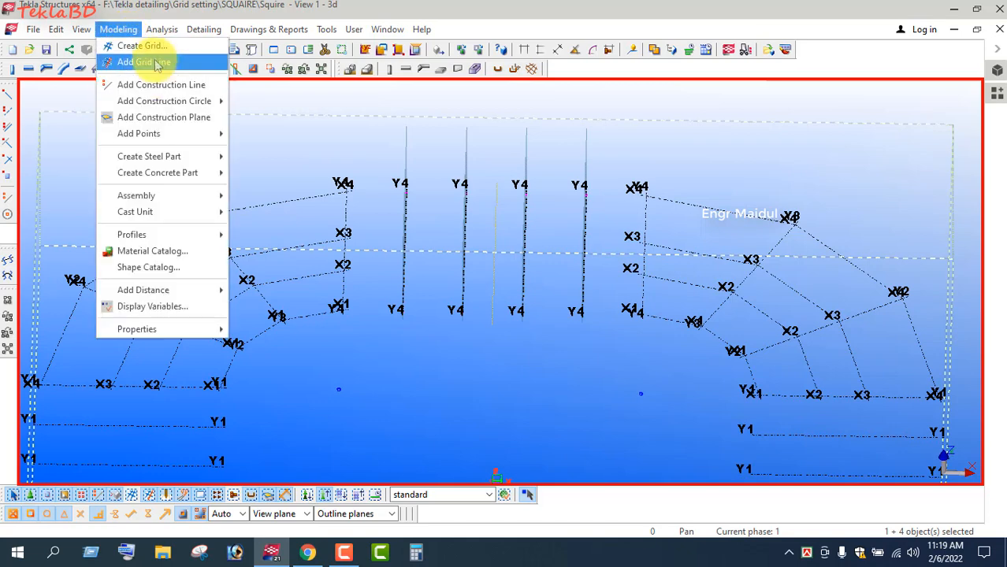
pyautogui.click(144, 61)
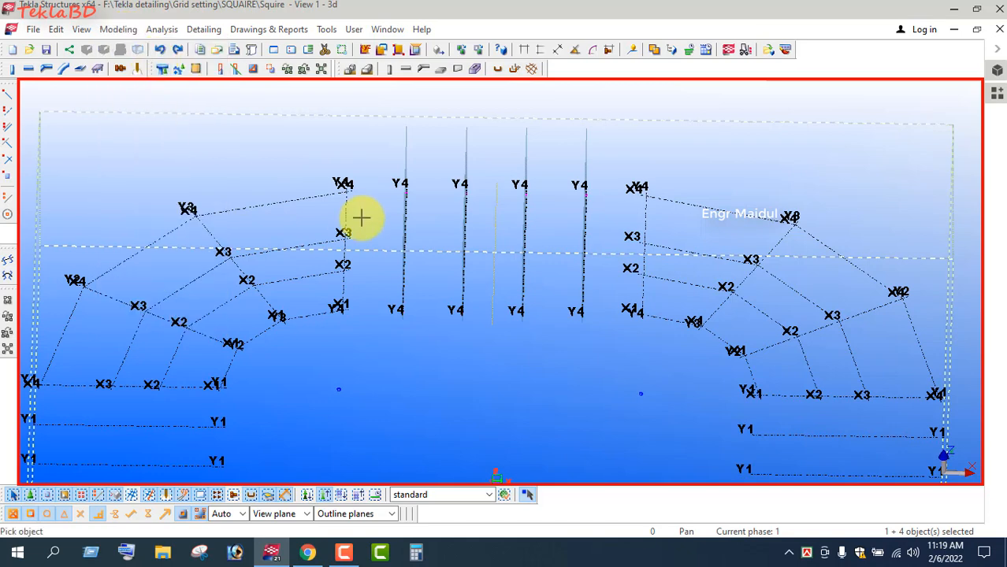
pyautogui.click(318, 204)
pyautogui.click(347, 190)
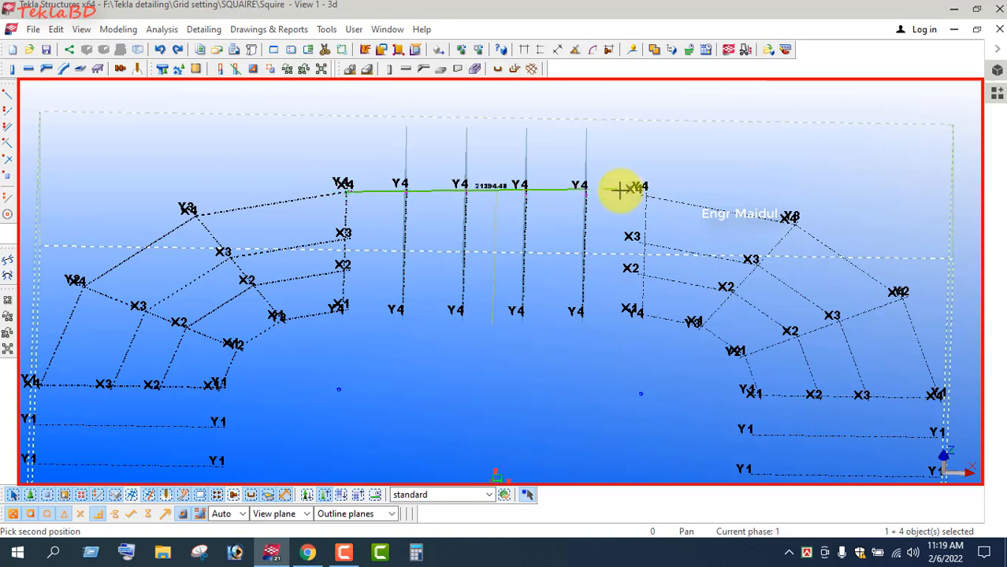
pyautogui.click(645, 197)
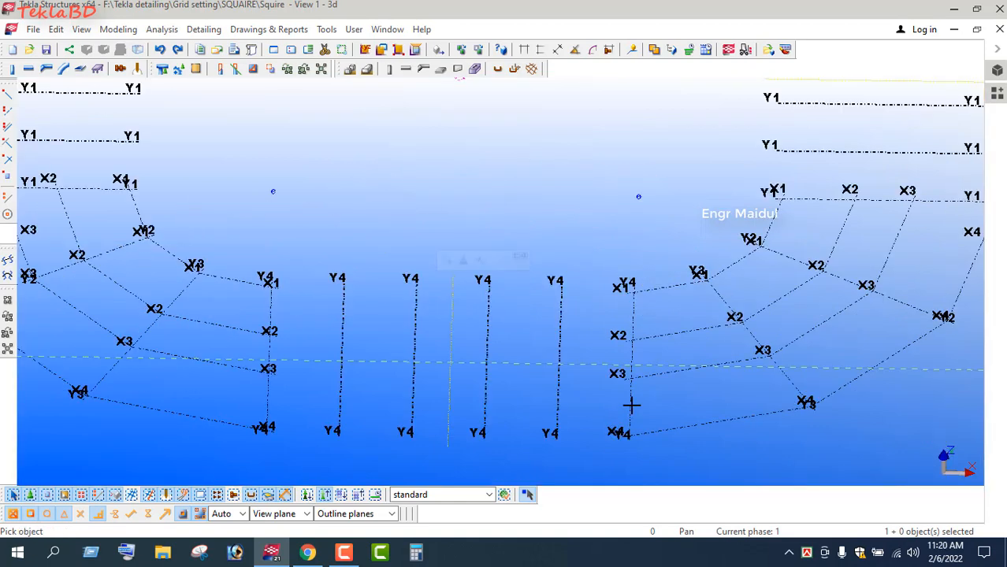
# Step: Add four grid lines across the lower Y4 lines, joining the X4, X3, X2 and X1 ends of the two lower corner grids, and end the command
pyautogui.click(631, 407)
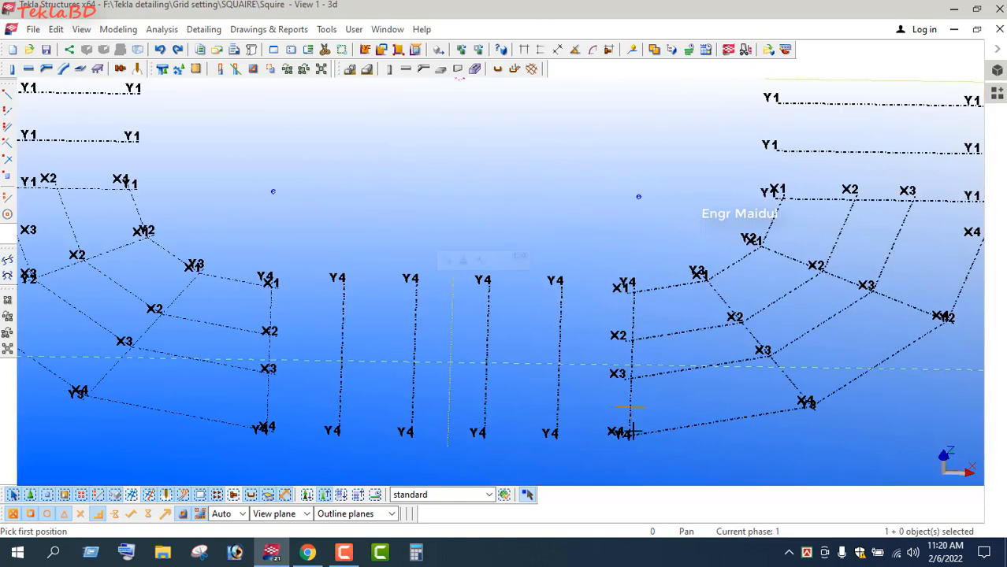
pyautogui.click(263, 431)
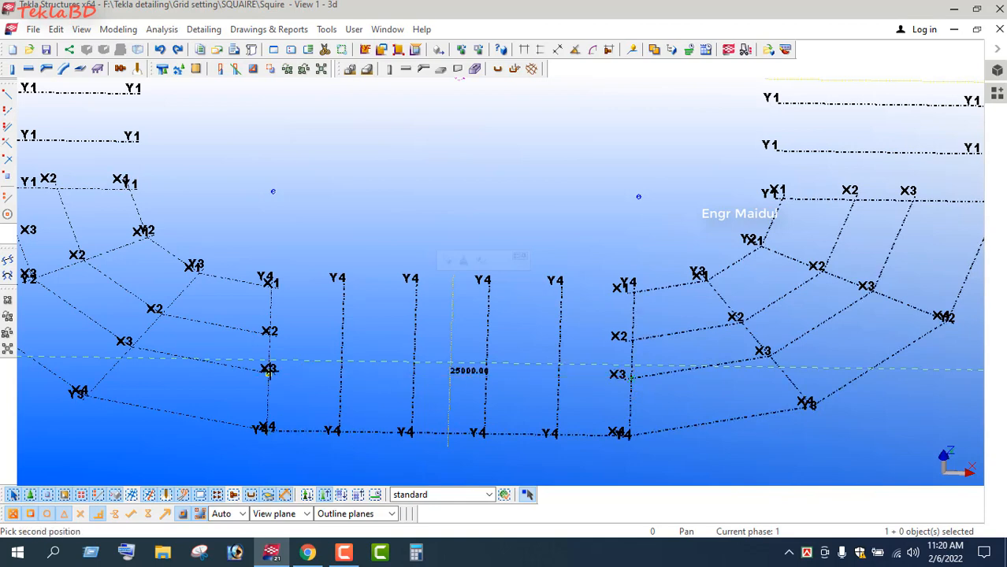
pyautogui.click(631, 377)
pyautogui.press('Return')
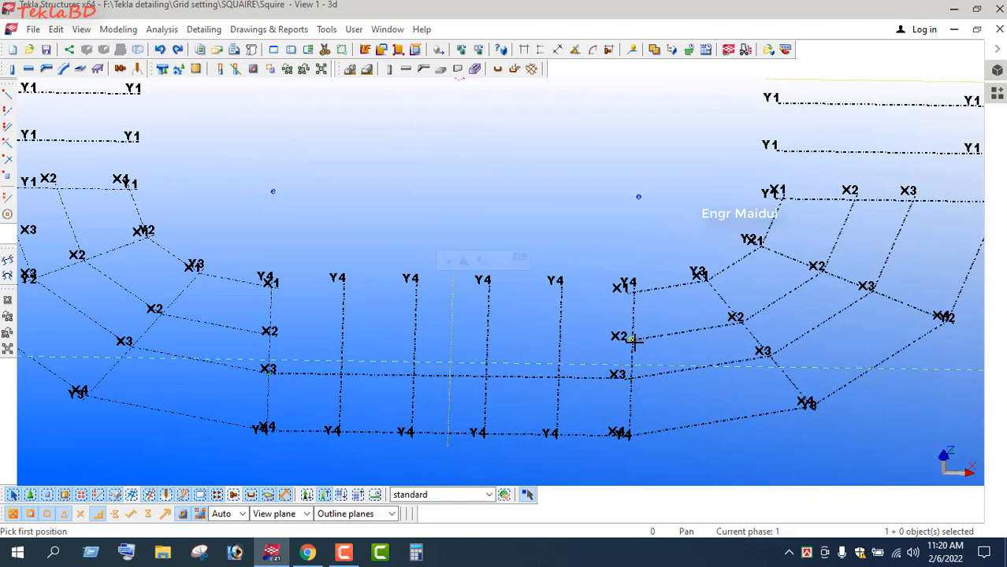
pyautogui.click(280, 332)
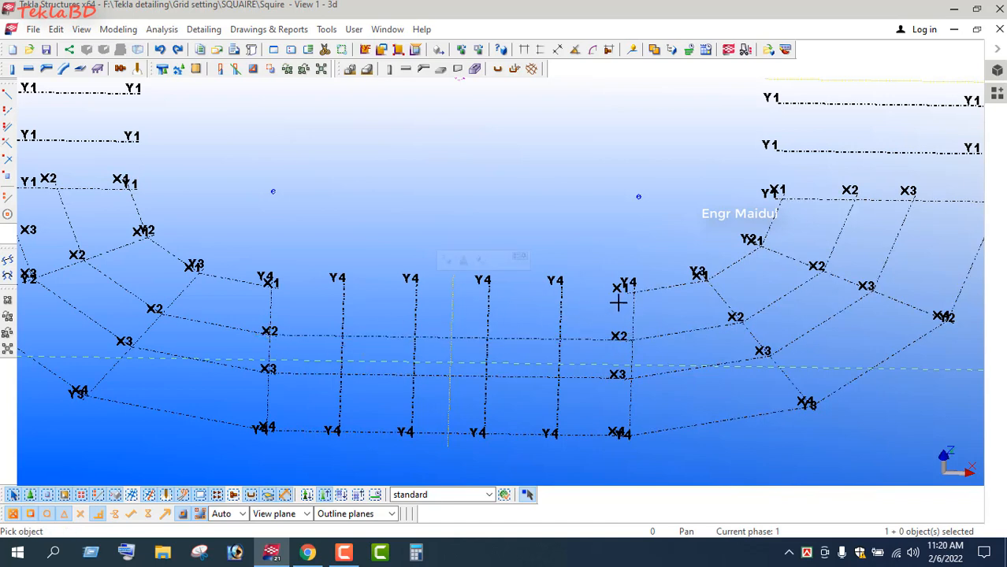
pyautogui.press('Return')
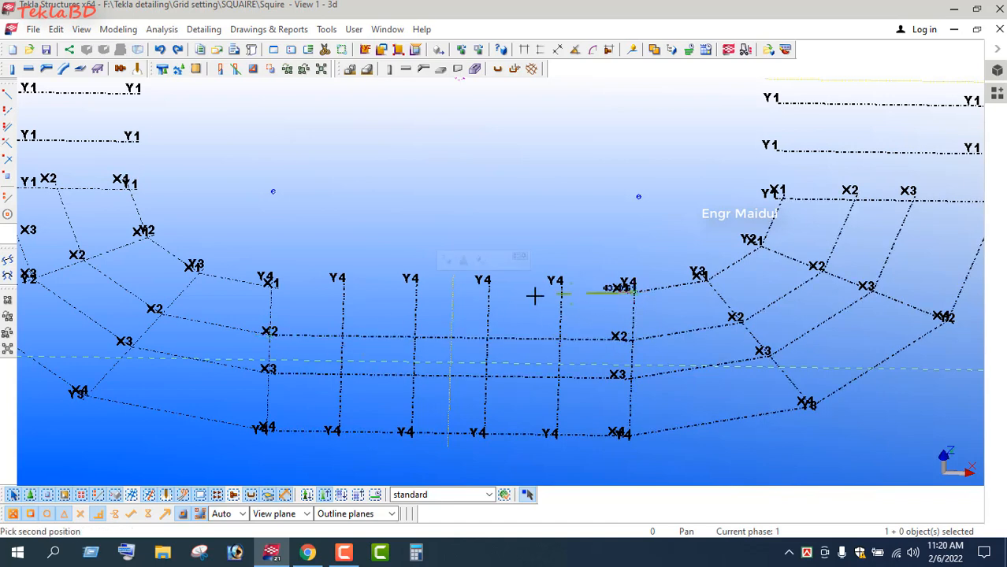
pyautogui.click(275, 290)
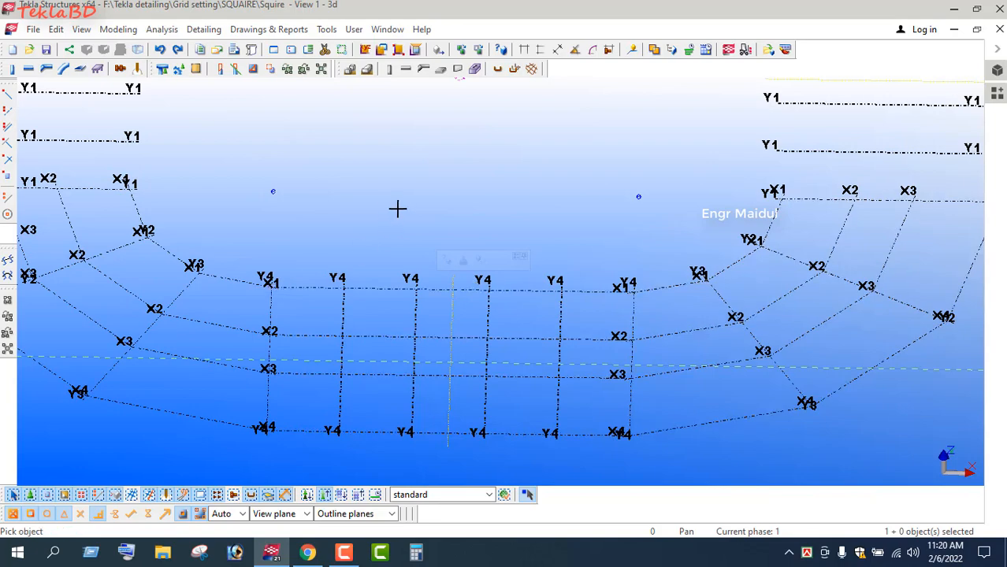
pyautogui.rightClick(397, 210)
pyautogui.click(416, 221)
# Step: Inspect the properties of the outermost new lower grid line, close them, and check how the line meets the corner grid's X4 end
pyautogui.scroll(-3, 416, 221)
pyautogui.scroll(6, 345, 353)
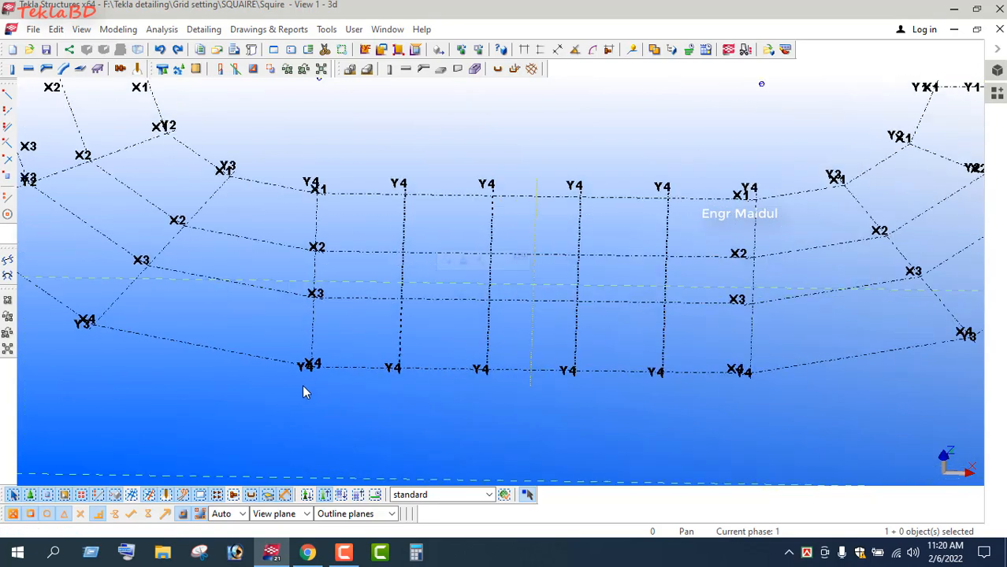
pyautogui.scroll(-5, 310, 344)
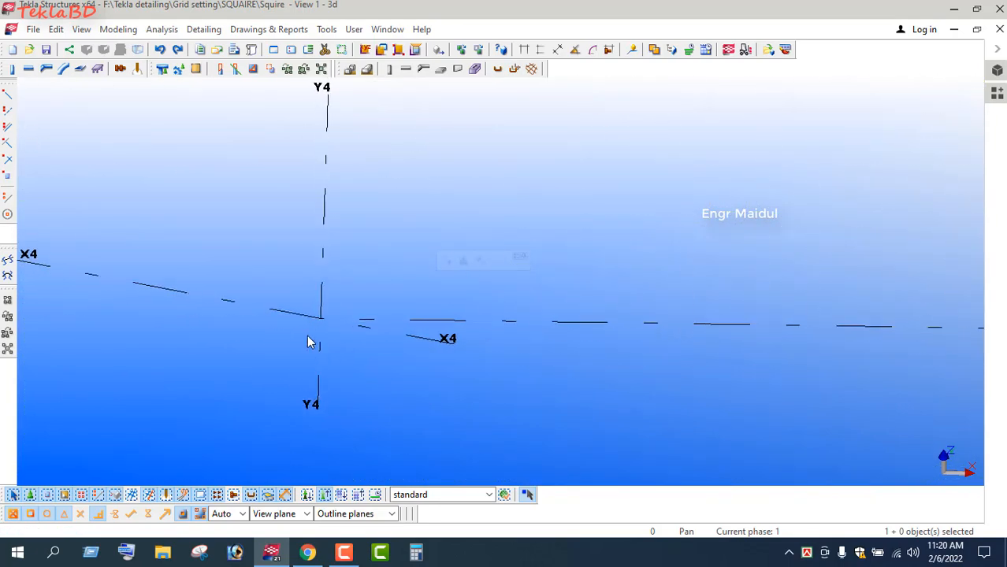
pyautogui.click(419, 332)
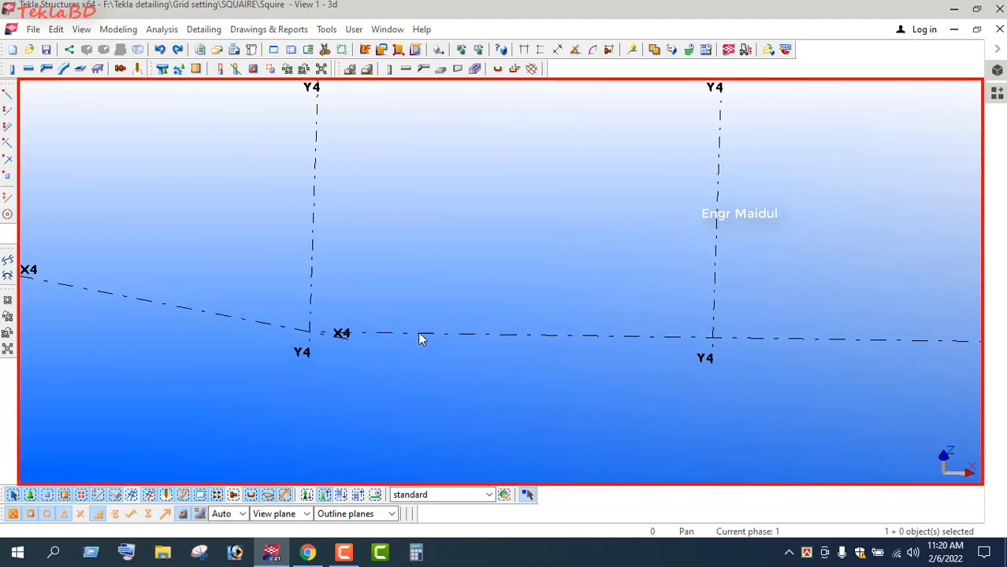
pyautogui.click(410, 334)
pyautogui.doubleClick(409, 334)
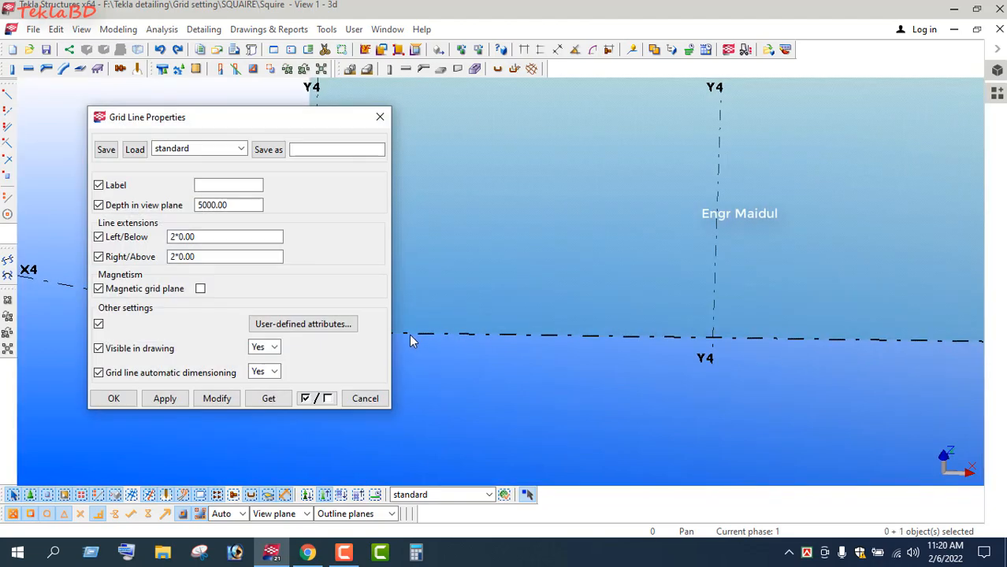
pyautogui.click(378, 119)
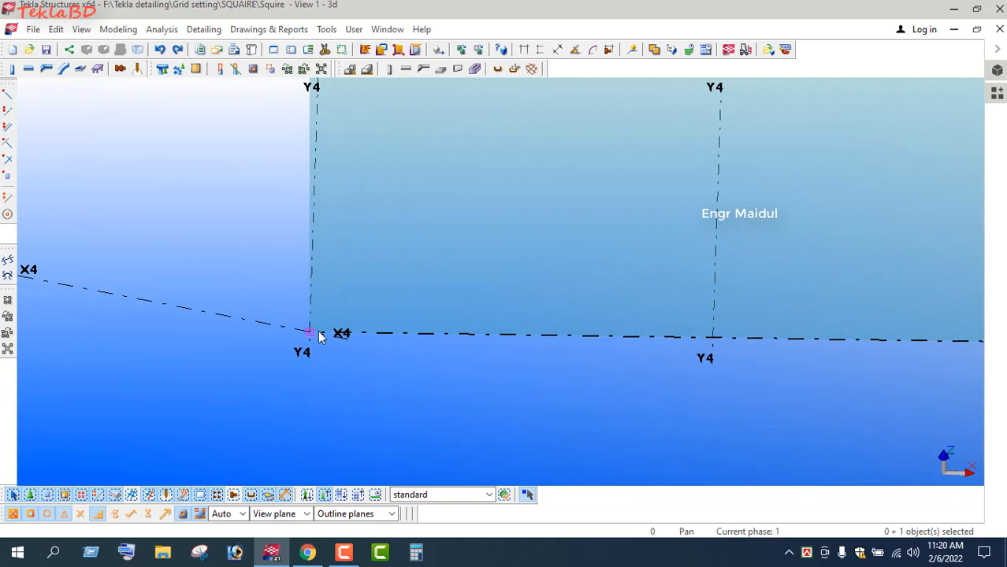
pyautogui.click(258, 278)
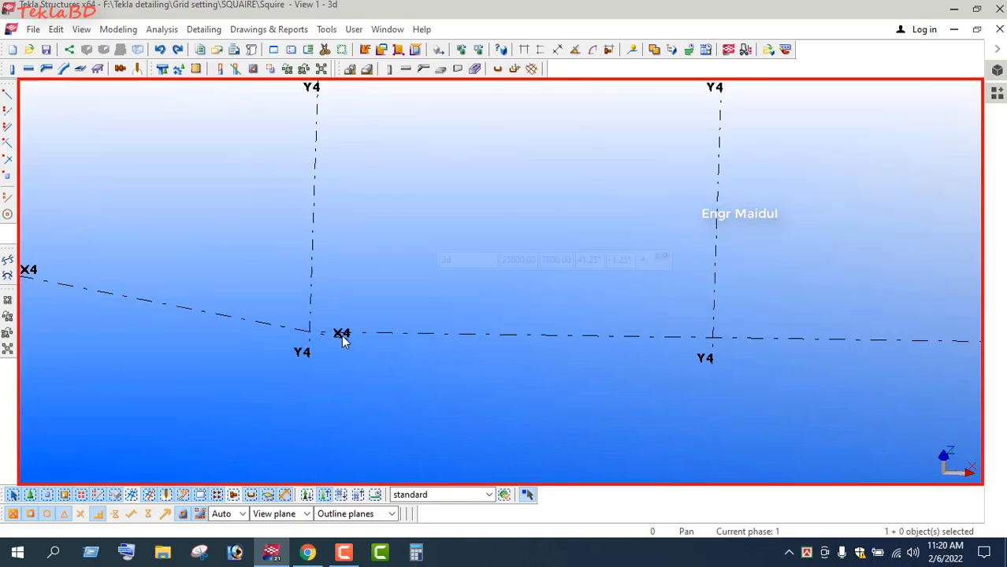
pyautogui.click(378, 330)
pyautogui.scroll(-5, 320, 370)
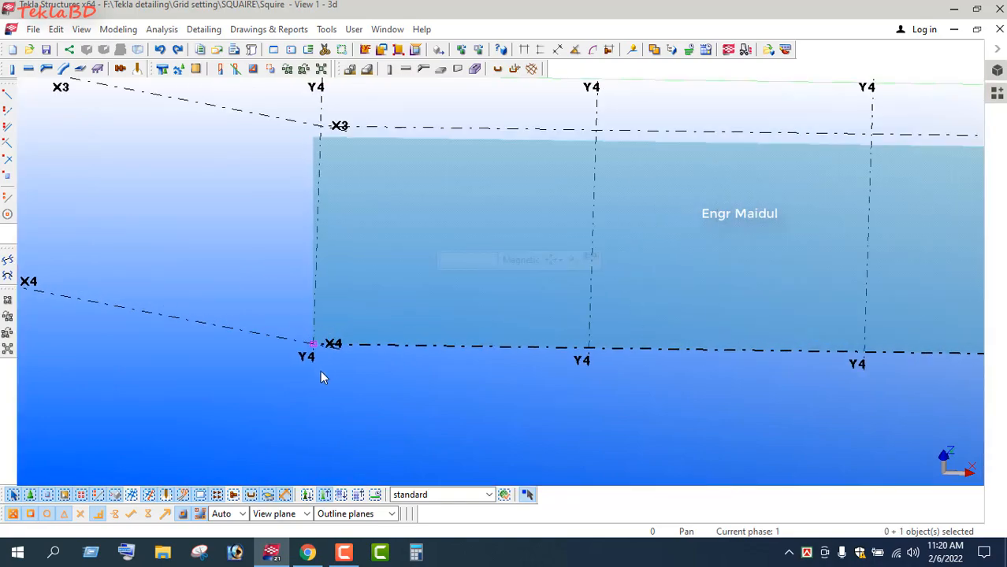
pyautogui.scroll(-7, 319, 376)
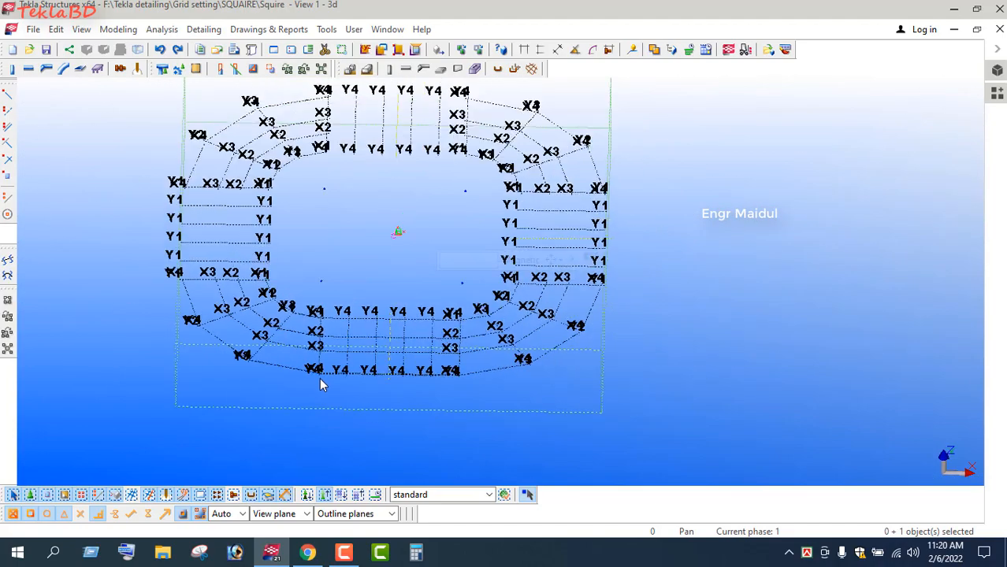
# Step: Try to add a grid line between the outer X4 and Y4 intersections of the two upper corner grids, and end the command
pyautogui.scroll(2, 360, 132)
pyautogui.scroll(4, 311, 193)
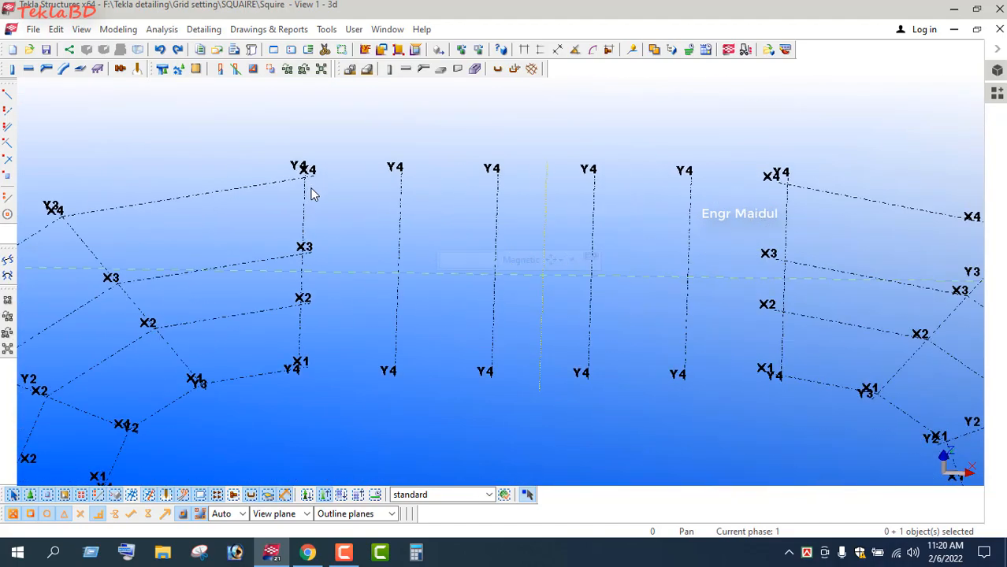
pyautogui.click(119, 29)
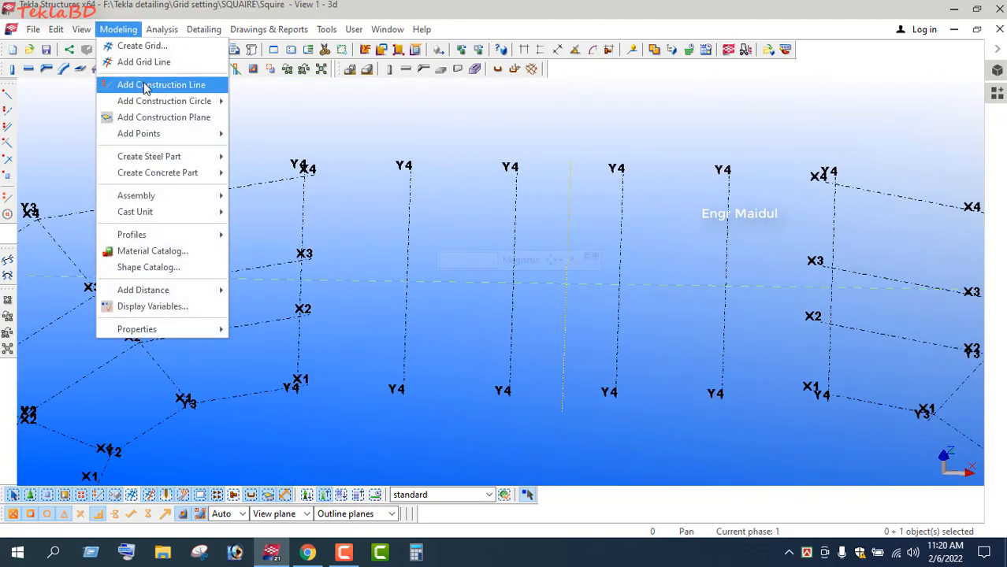
pyautogui.click(146, 59)
pyautogui.click(302, 173)
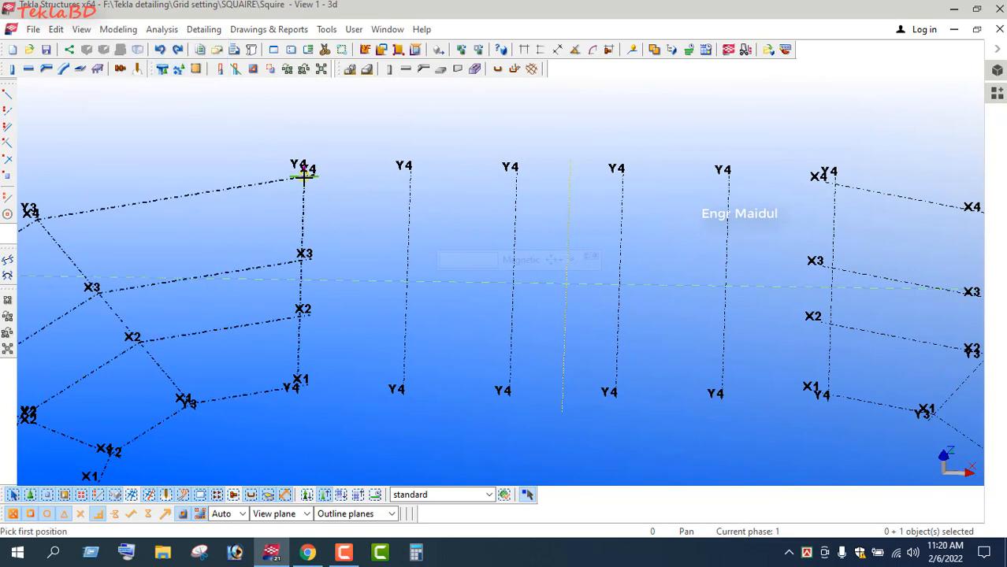
pyautogui.click(303, 175)
pyautogui.click(836, 184)
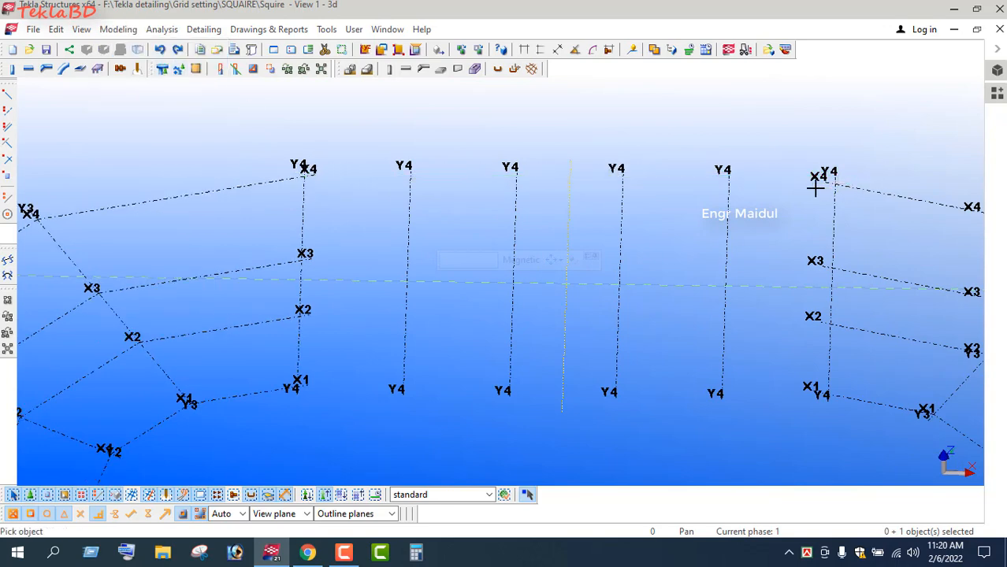
pyautogui.scroll(-6, 569, 149)
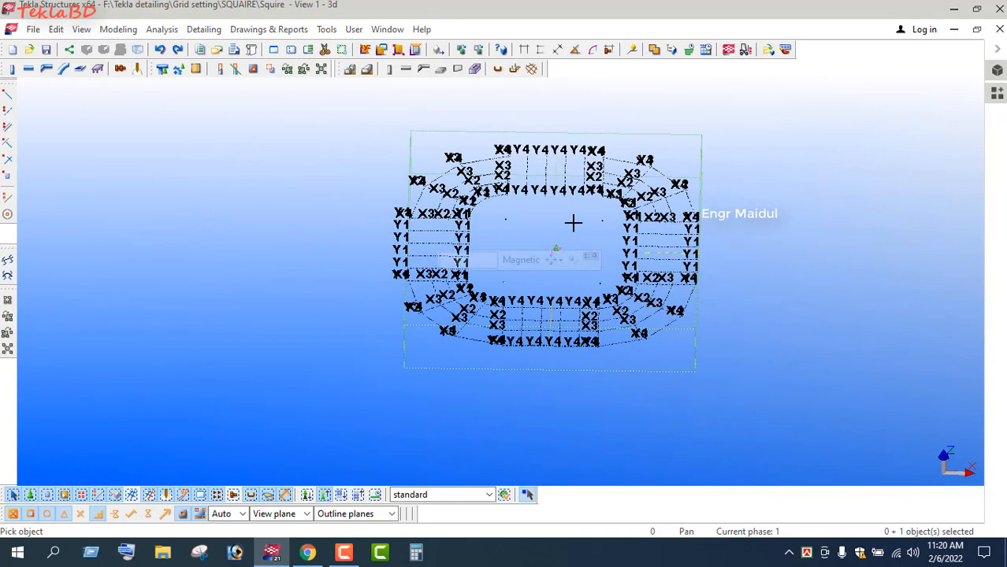
pyautogui.rightClick(591, 228)
pyautogui.click(615, 233)
# Step: Mirror-copy the four lower connecting grid lines to the upper side about the construction line between the Y1 lines, using X0 21500, Y0 -500, angle 0
pyautogui.scroll(6, 560, 351)
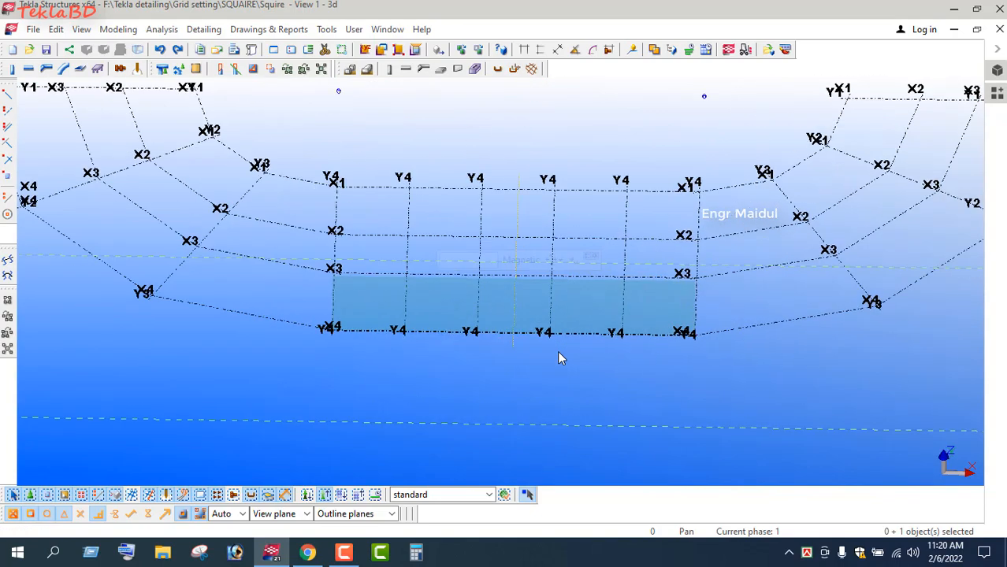
pyautogui.moveTo(596, 345); pyautogui.dragTo(593, 112)
pyautogui.scroll(-5, 497, 231)
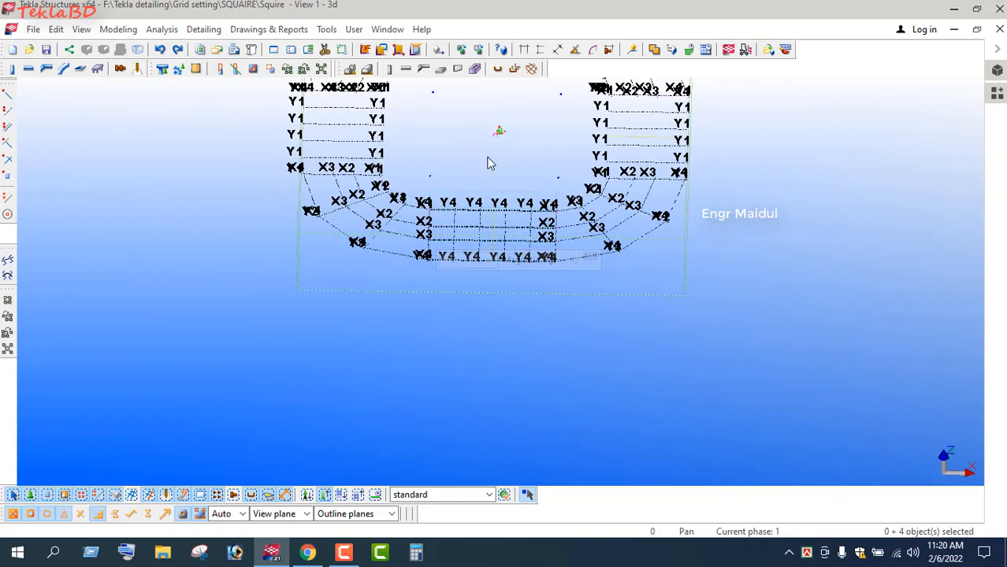
pyautogui.rightClick(490, 149)
pyautogui.moveTo(573, 196)
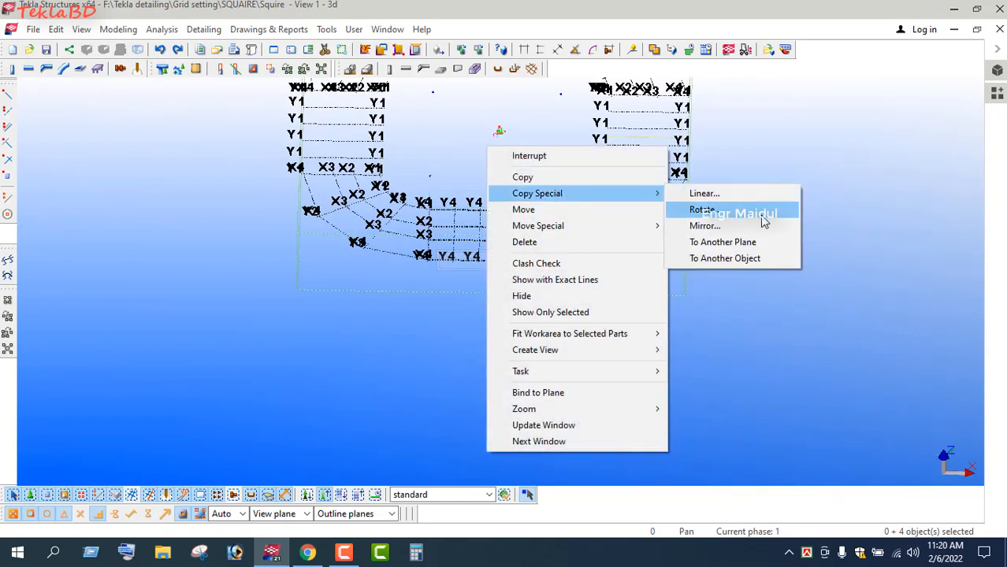
pyautogui.click(732, 226)
pyautogui.scroll(-3, 490, 295)
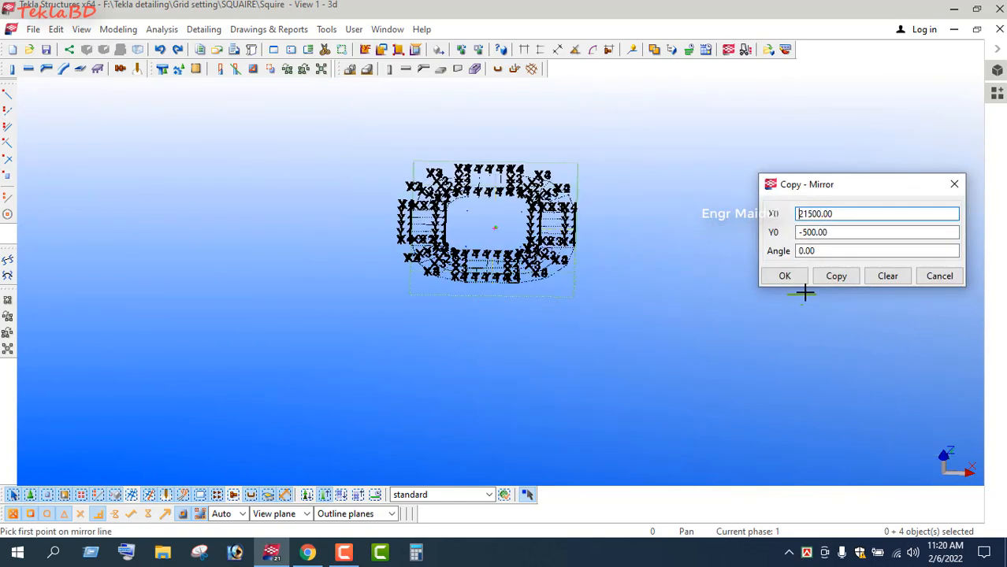
pyautogui.click(885, 277)
pyautogui.scroll(5, 550, 248)
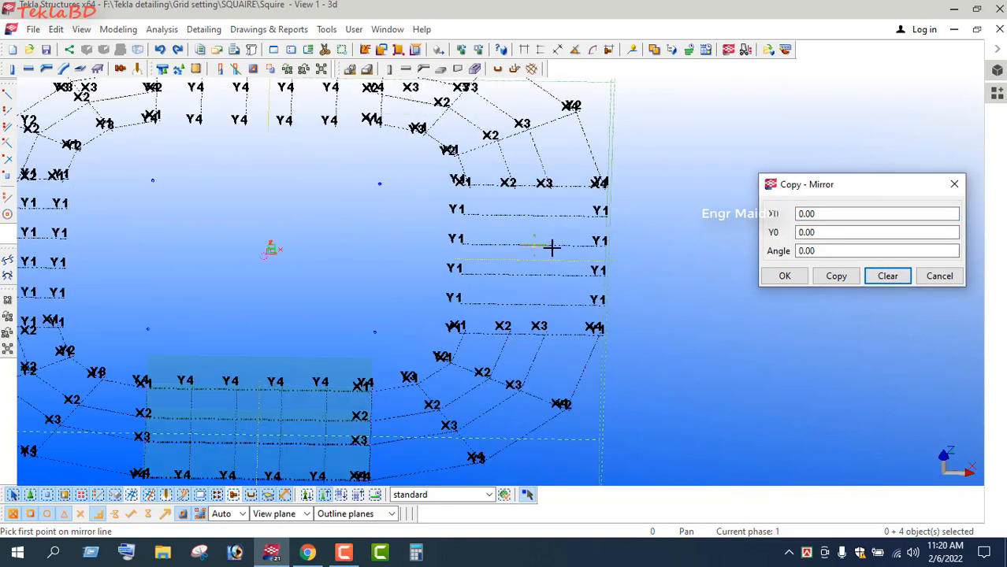
pyautogui.click(461, 258)
pyautogui.click(604, 258)
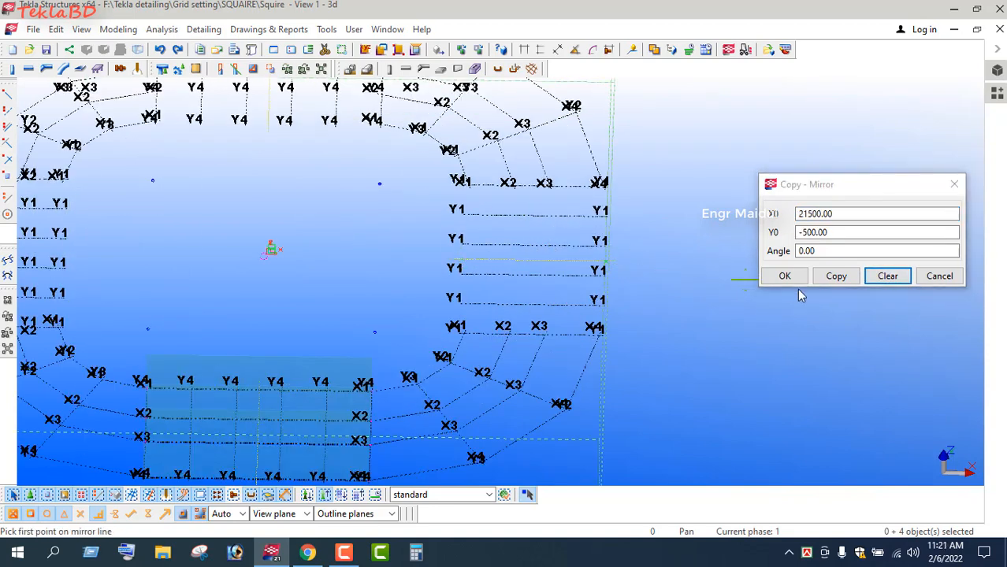
pyautogui.click(836, 277)
pyautogui.click(785, 275)
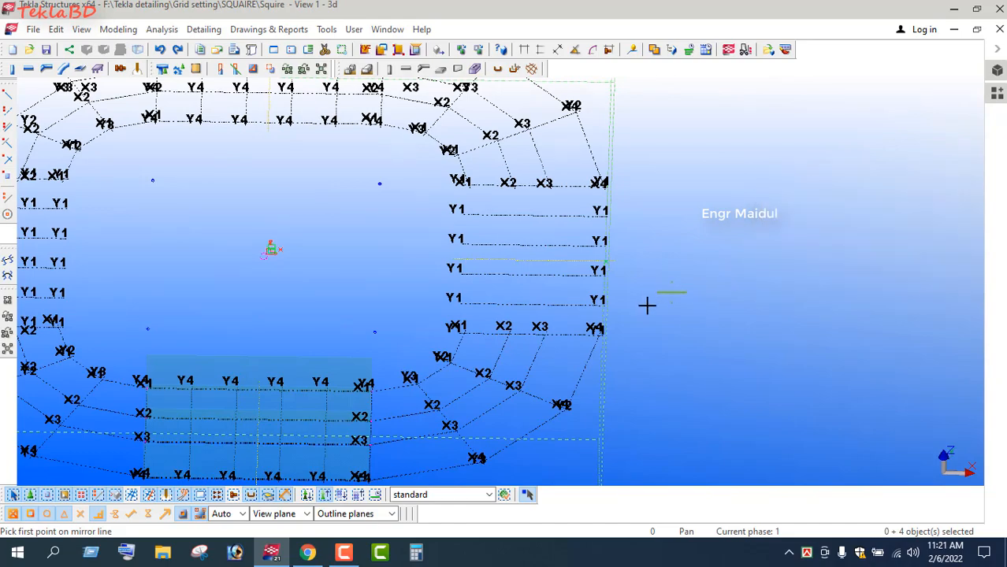
pyautogui.scroll(-2, 646, 284)
pyautogui.rightClick(687, 201)
pyautogui.click(709, 205)
# Step: Examine the whole grid layout, rotating the 3D view towards a plan view
pyautogui.scroll(4, 331, 102)
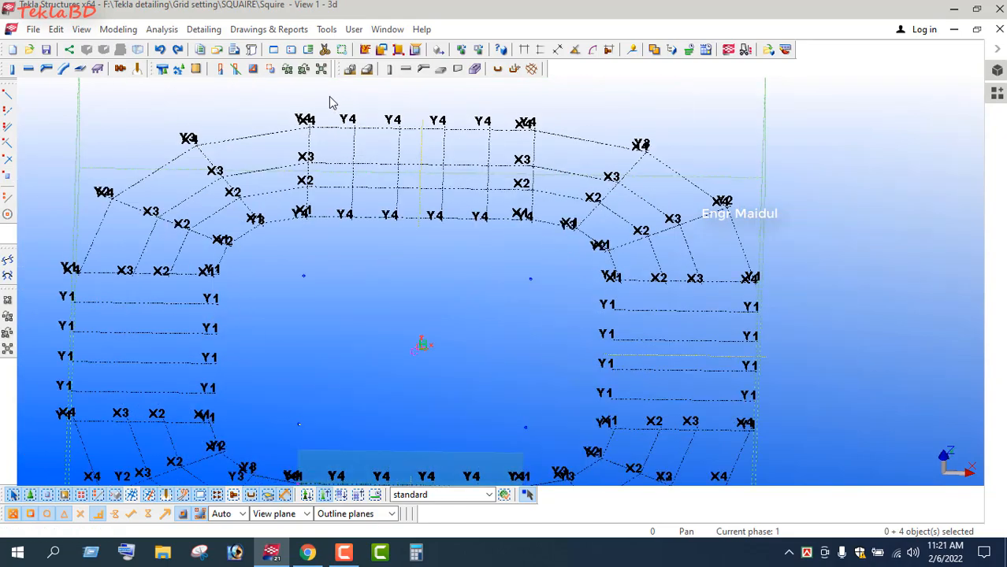
pyautogui.scroll(-3, 390, 135)
pyautogui.scroll(4, 648, 292)
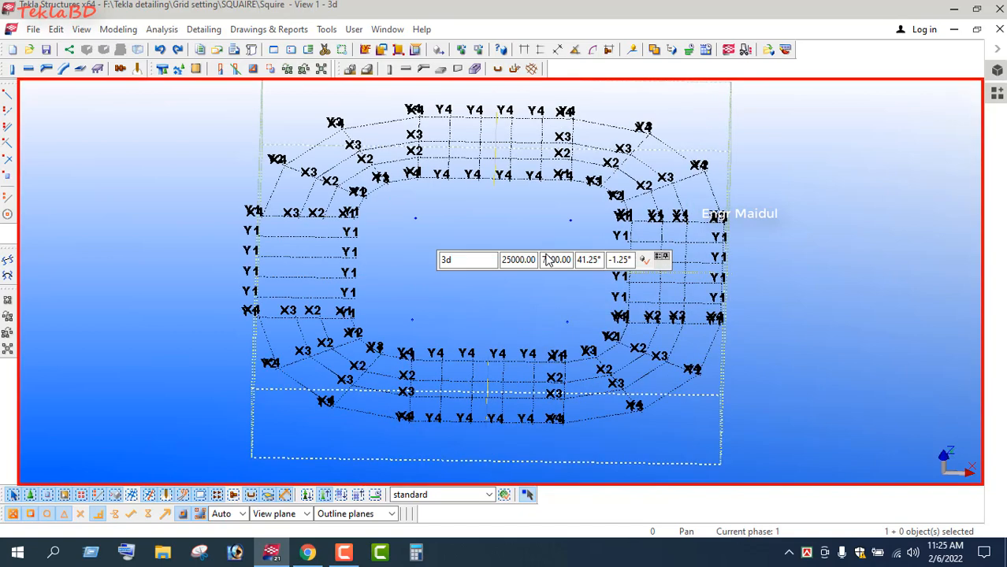
pyautogui.write('7000')
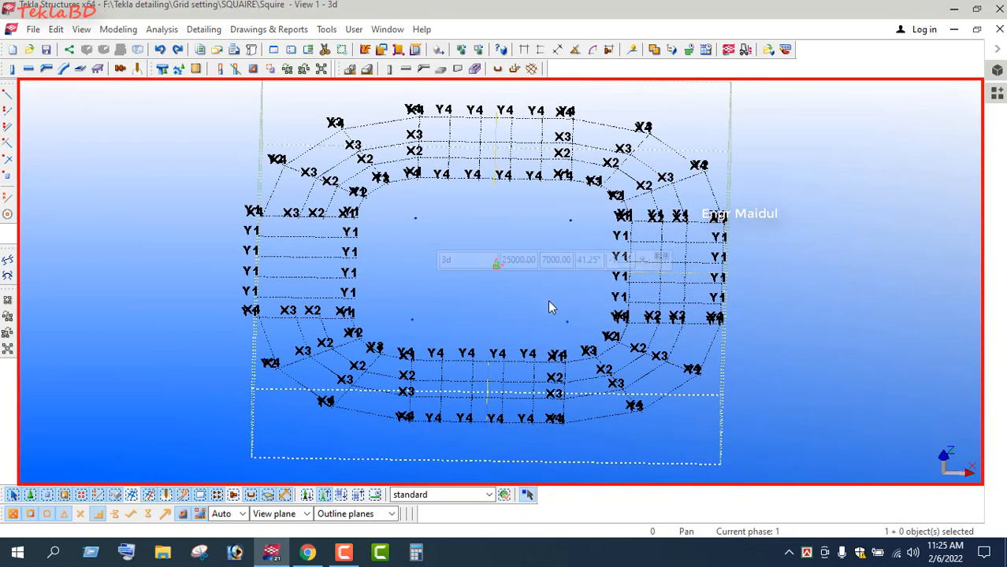
pyautogui.scroll(-3, 542, 327)
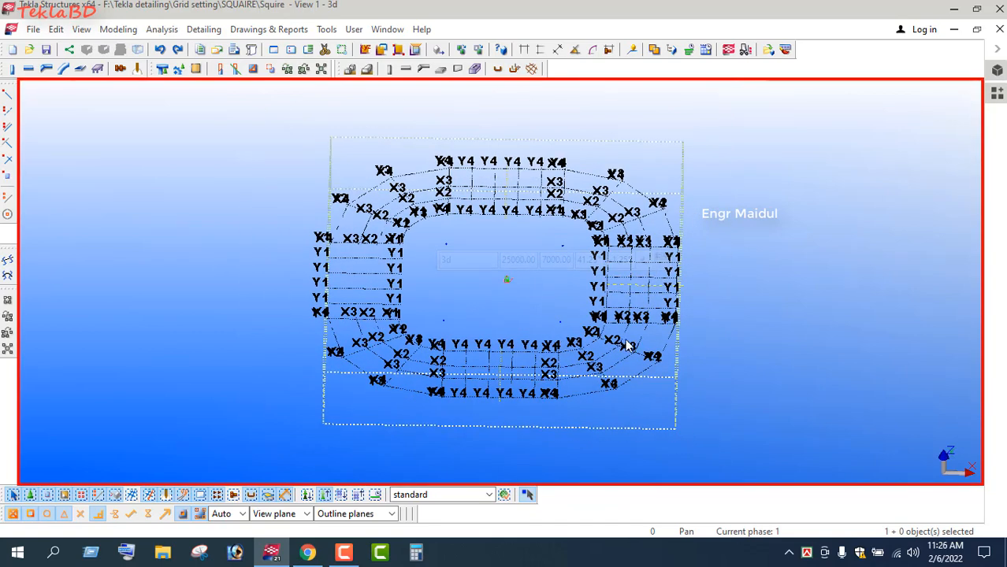
pyautogui.keyDown('ctrl'); pyautogui.moveTo(628, 346); pyautogui.dragTo(578, 446, button='middle'); pyautogui.keyUp('ctrl')
pyautogui.scroll(-2, 573, 386)
pyautogui.scroll(3, 577, 441)
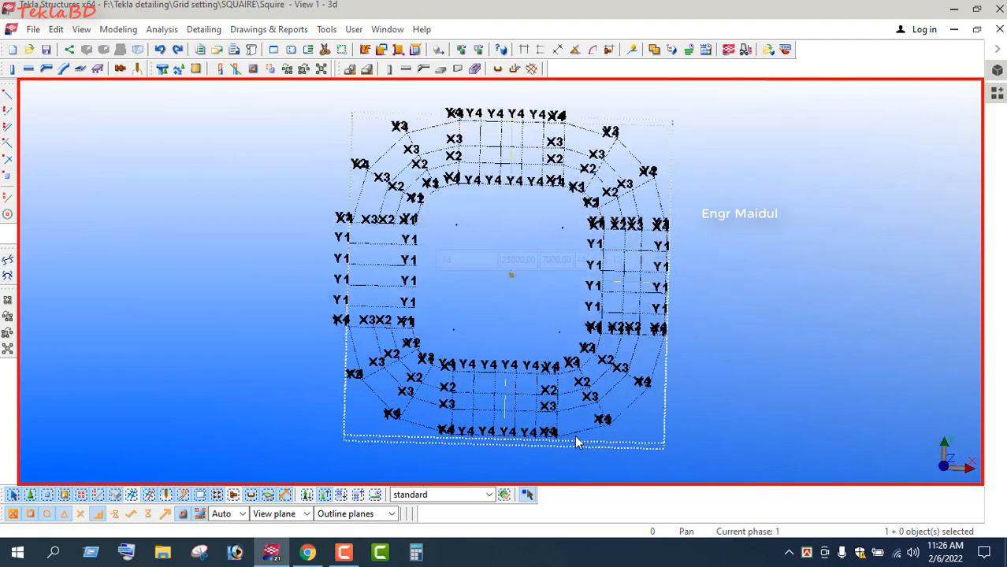
pyautogui.scroll(-2, 576, 441)
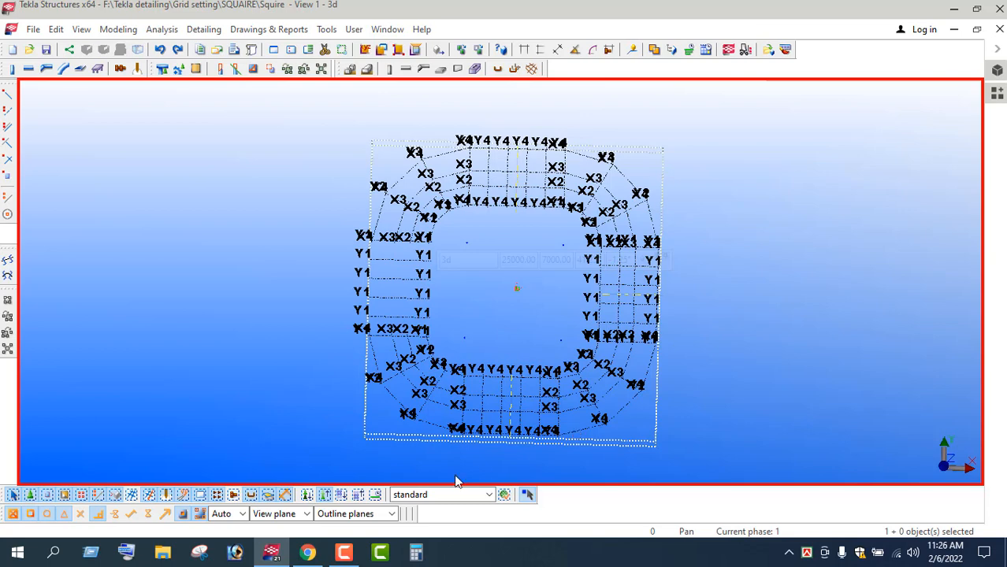
pyautogui.click(343, 551)
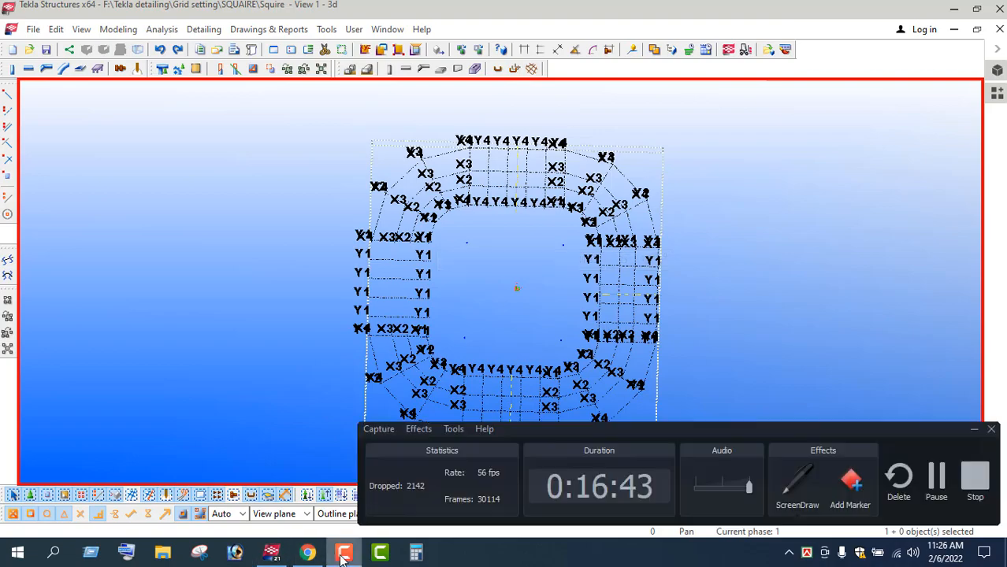